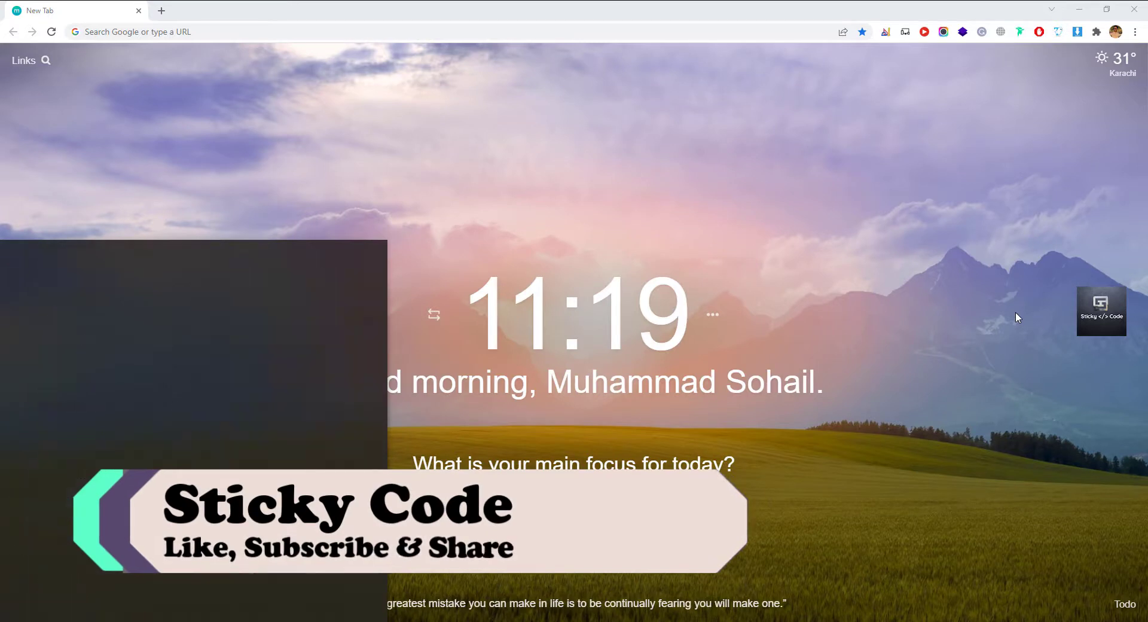
- Start the Apache and MySQL services in Laragon and load the local site stickycode.test in the browser
key(Return)
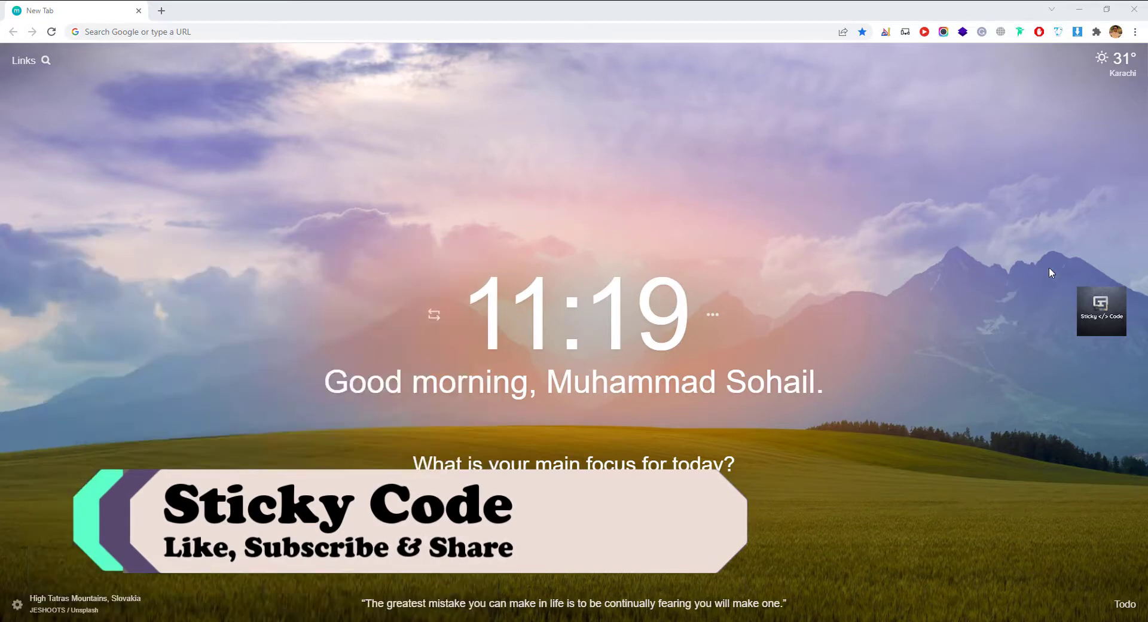
click(434, 420)
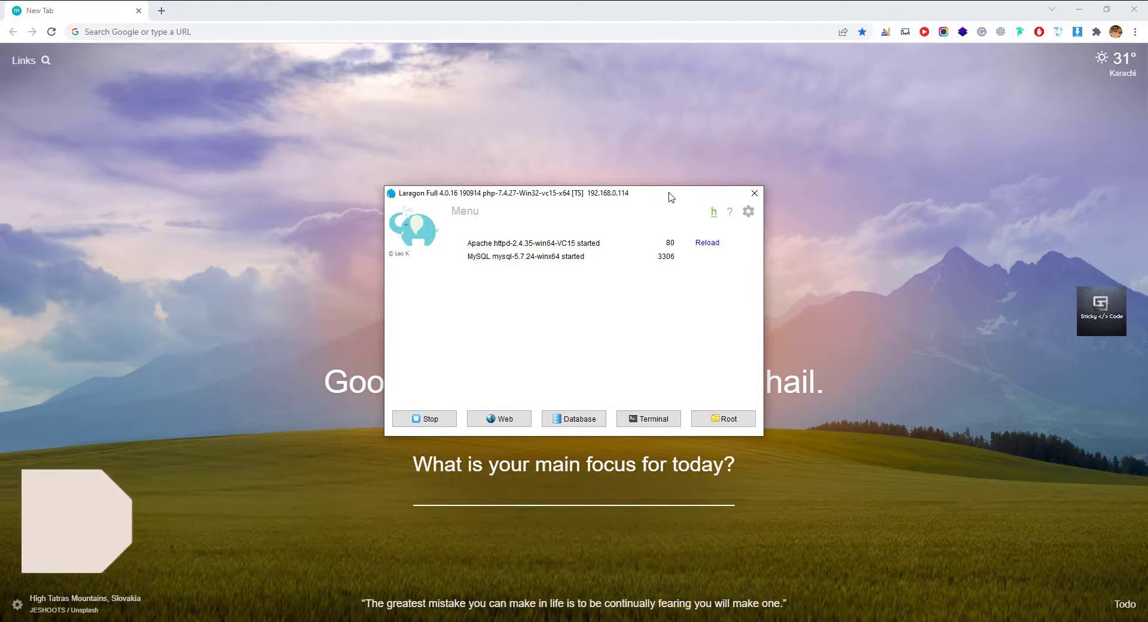
click(276, 32)
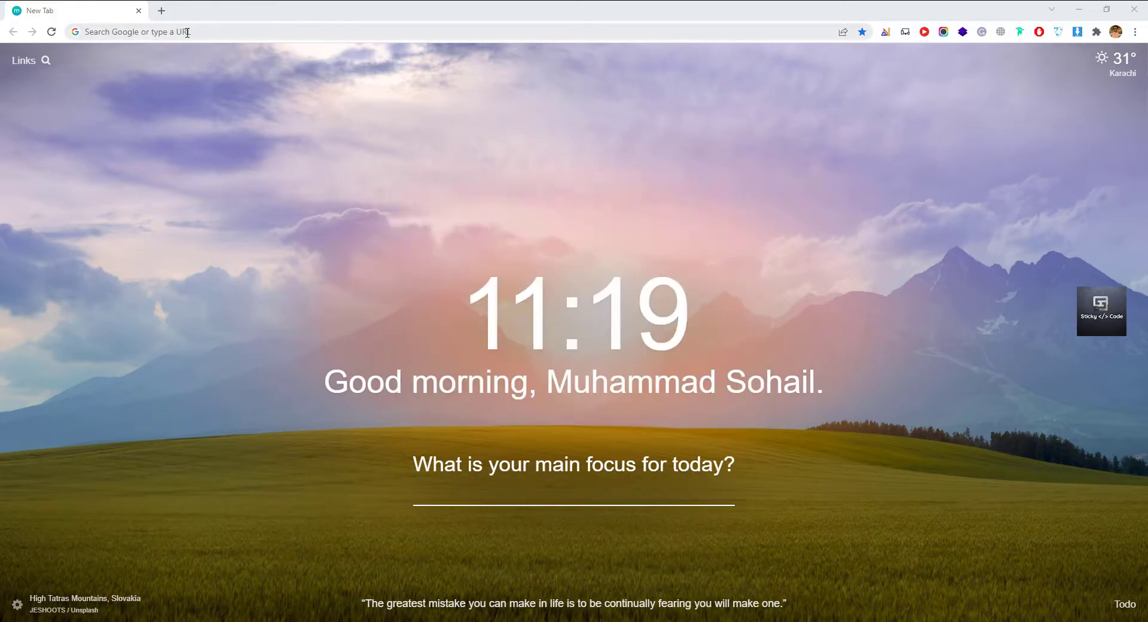
text(stickycode.test)
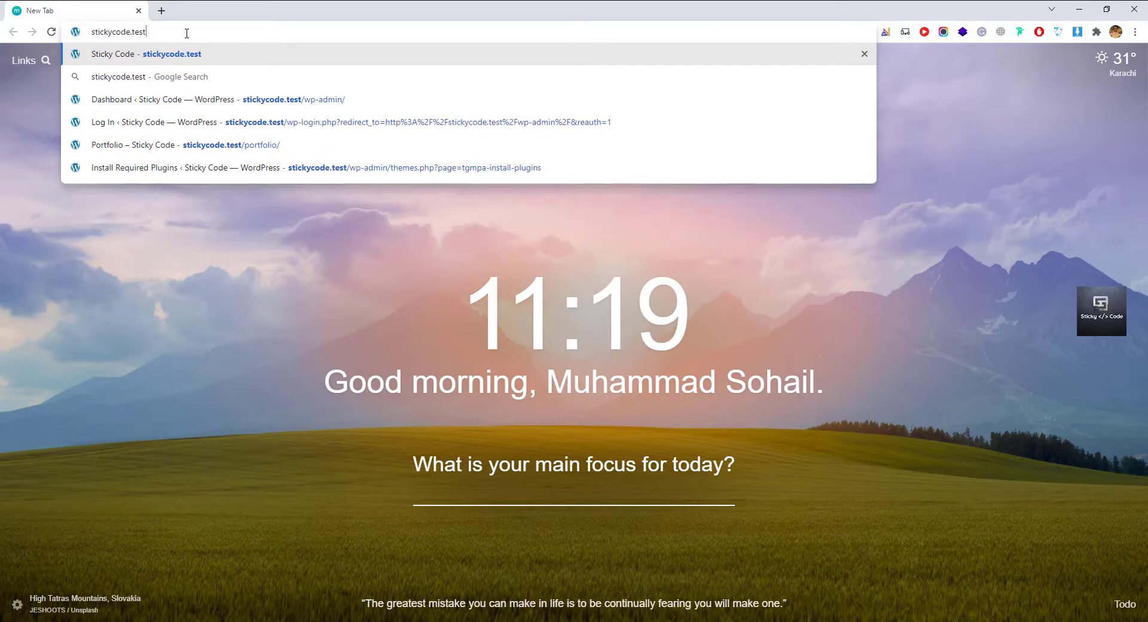
key(Return)
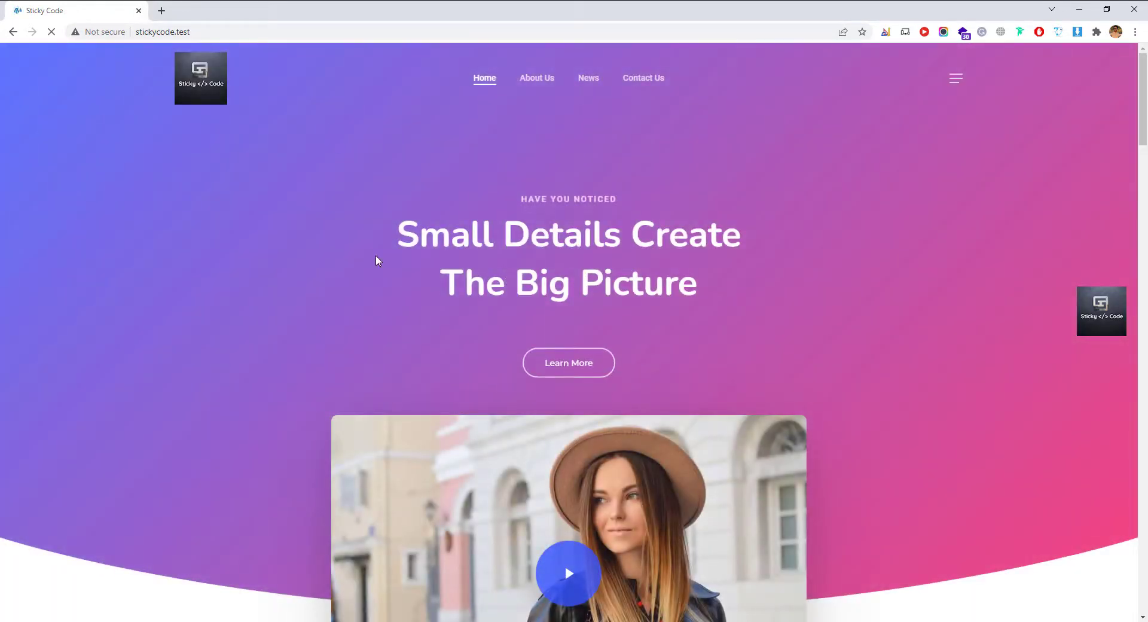
scroll(379, 474, down, 6)
scroll(366, 476, up, 7)
- Open the WordPress admin login page at stickycode.test/wp-admin
click(207, 31)
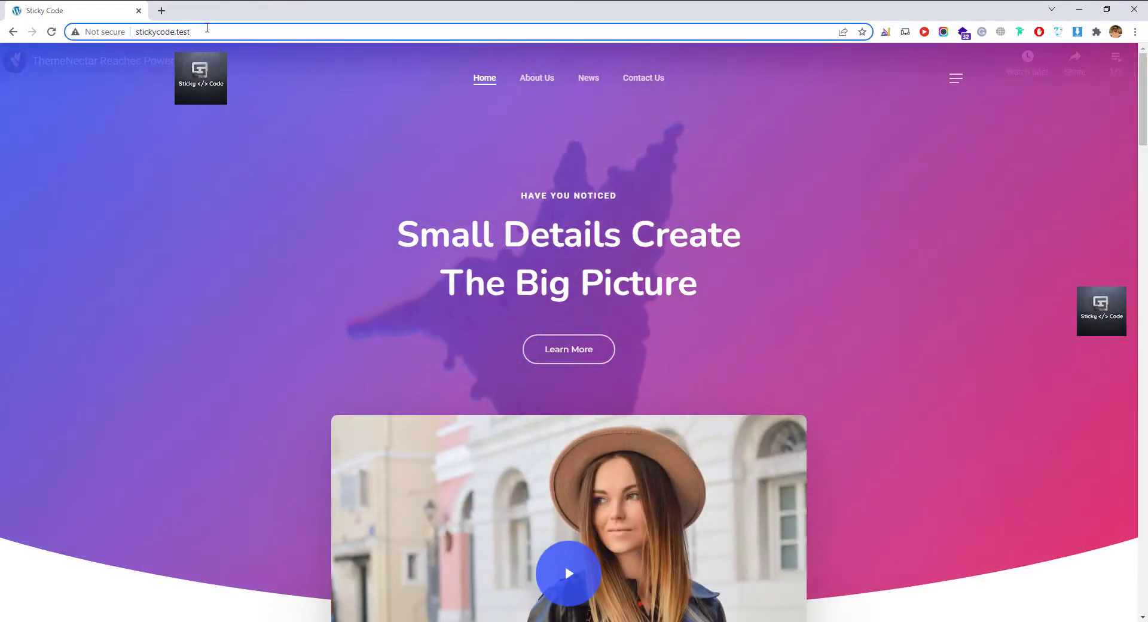
text(/wp-ad)
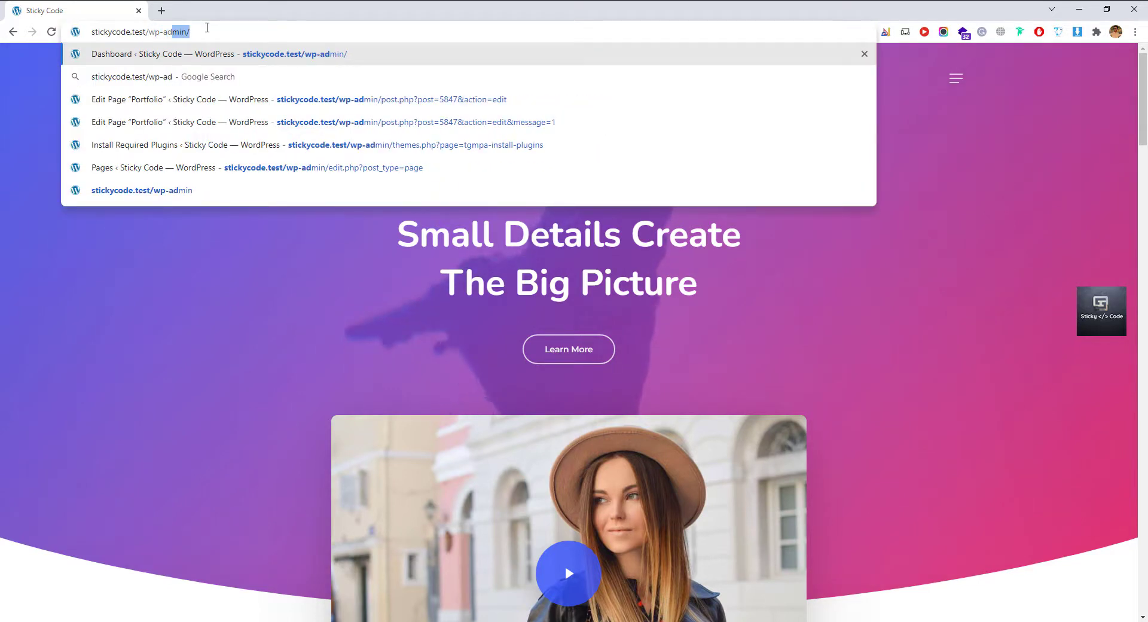
text(min)
key(Return)
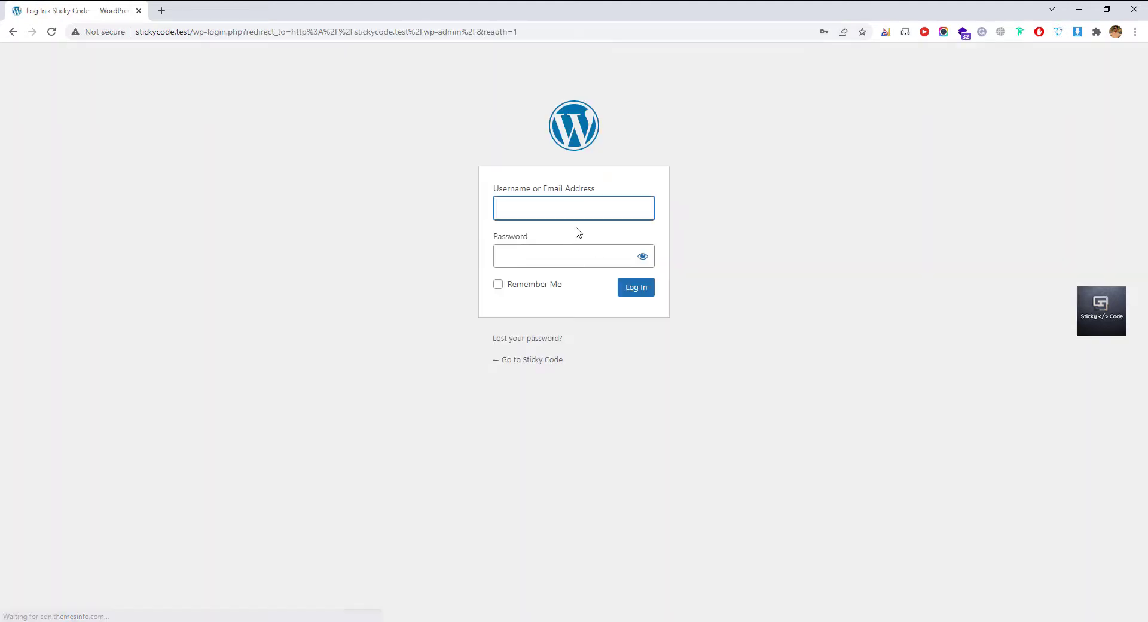
- Log in to the WordPress admin area with the saved username and account password
click(576, 219)
click(592, 242)
key(Return)
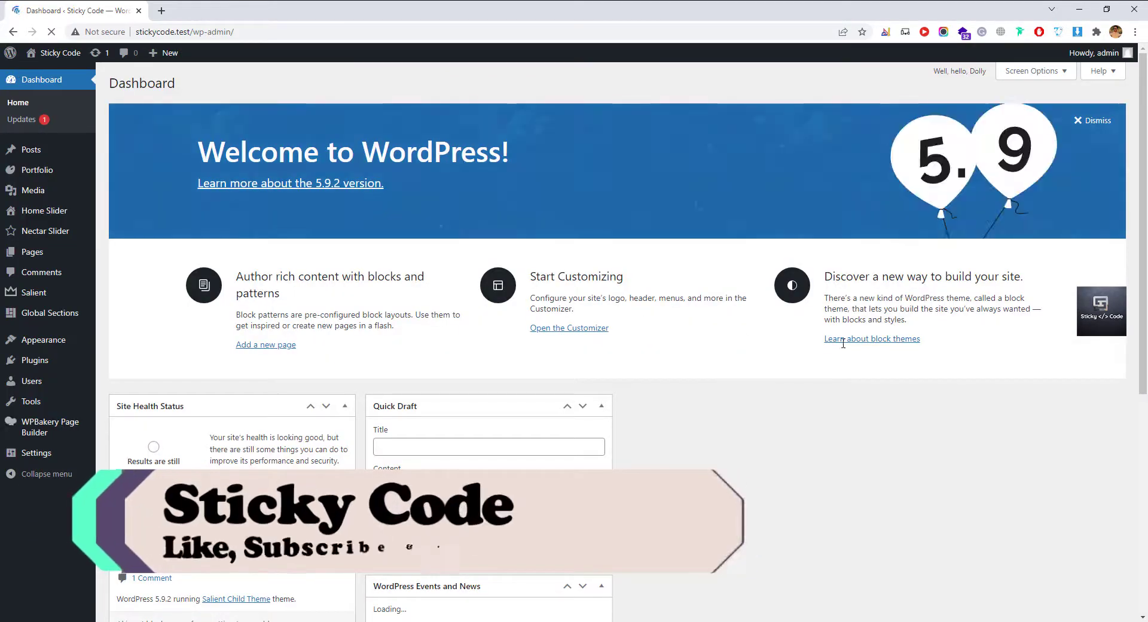
- Start adding a new slide to the Nectar Slider
scroll(171, 413, down, 5)
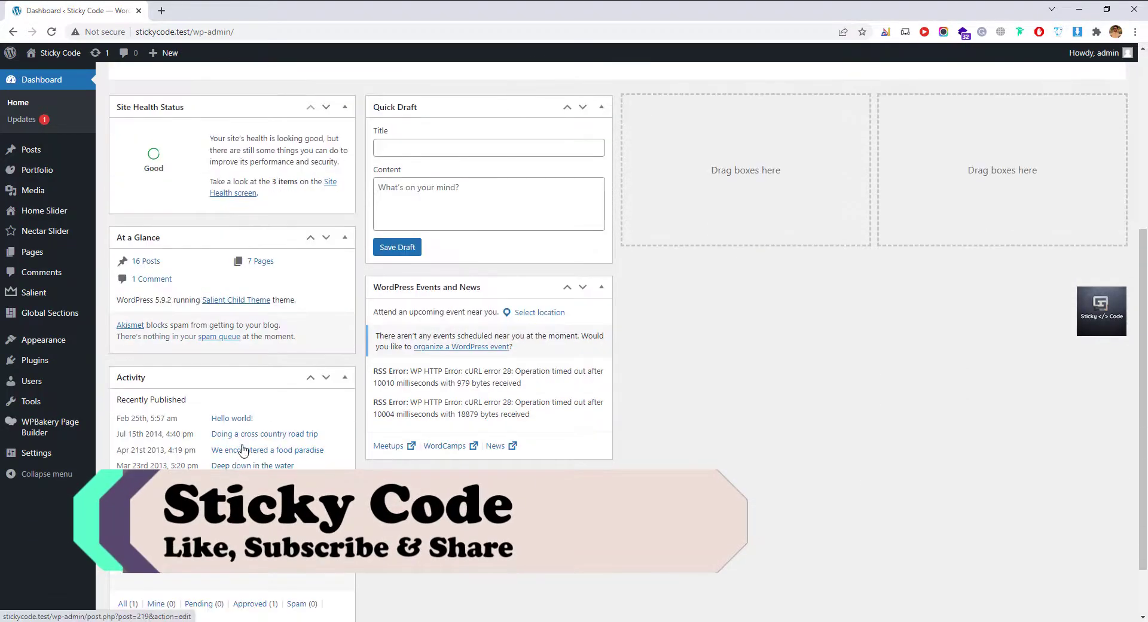
scroll(295, 386, up, 5)
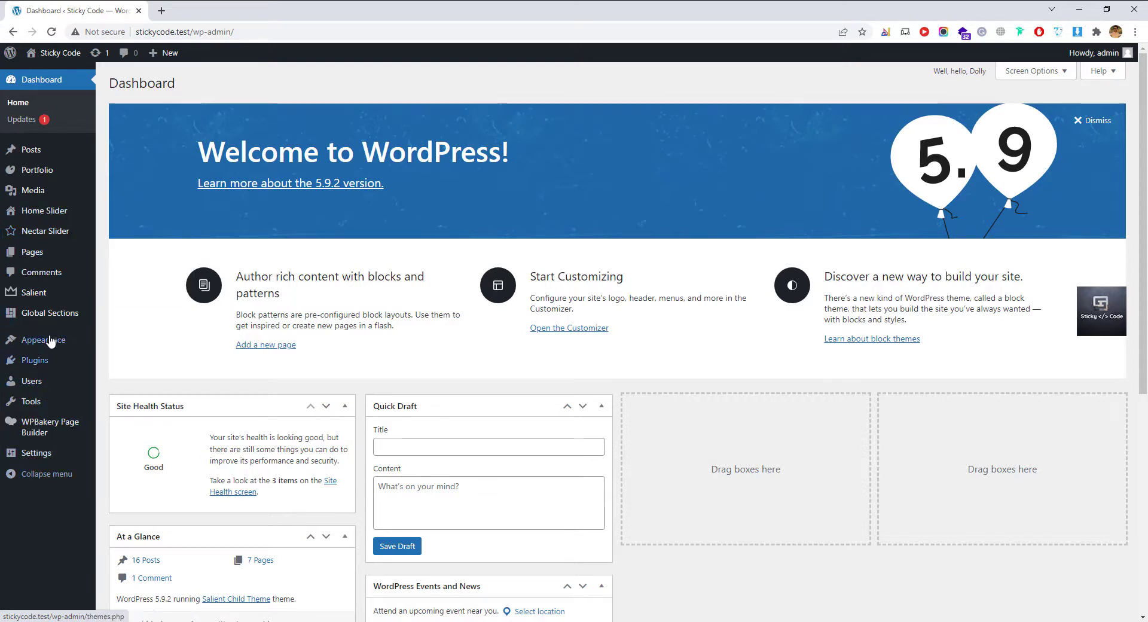
mouse_move(43, 235)
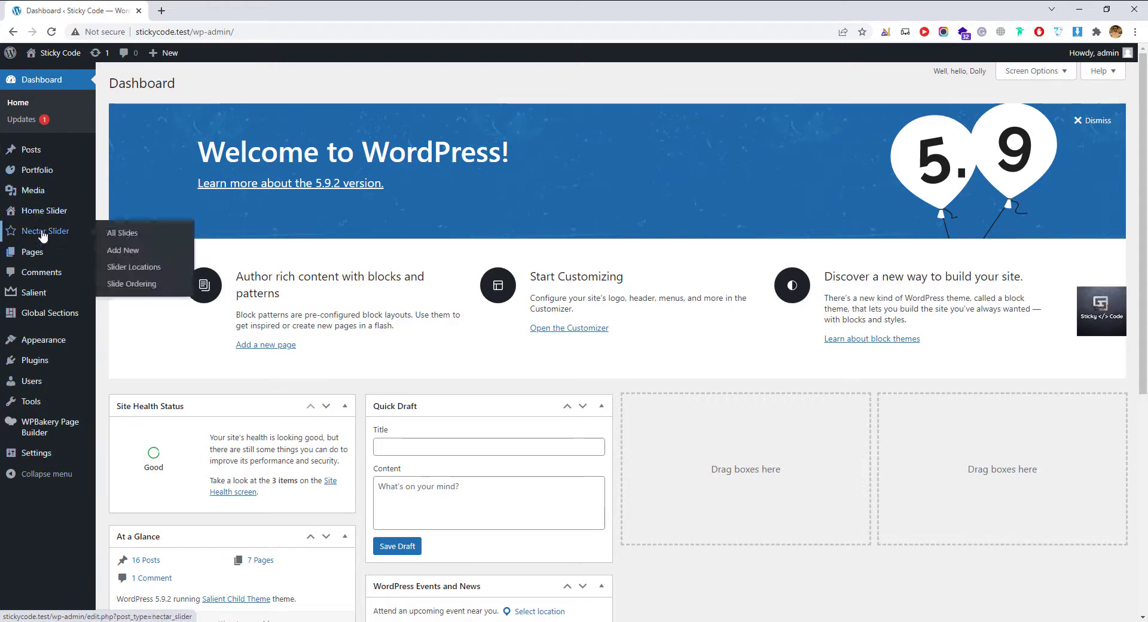
click(131, 254)
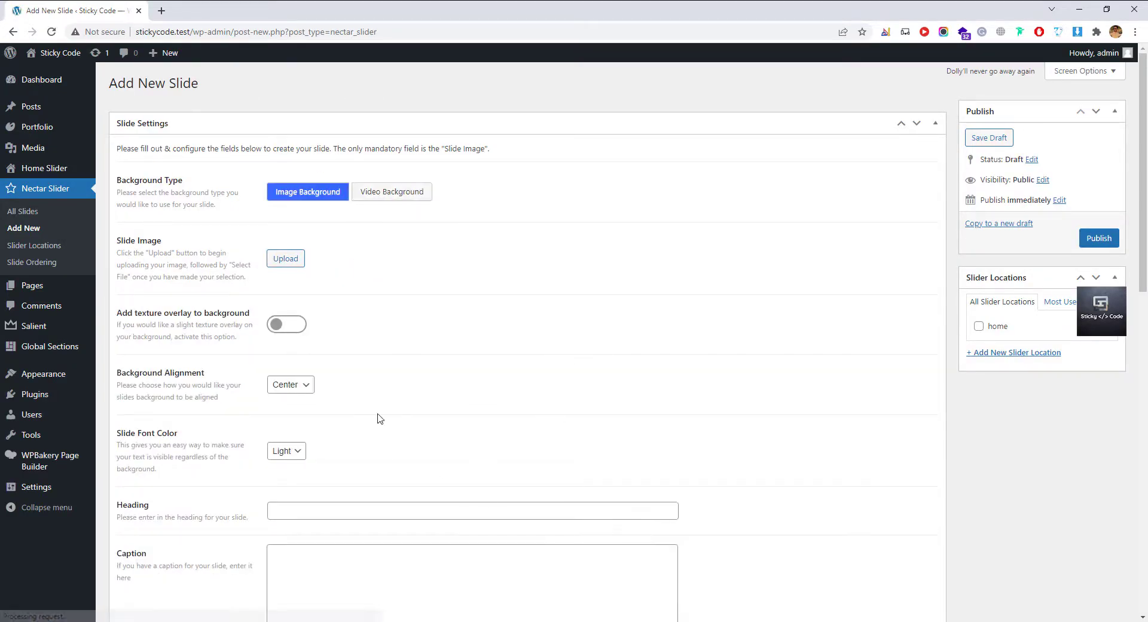
- Set the slide image to folio2.jpeg, the wider beach photo, from the media library
scroll(292, 504, down, 7)
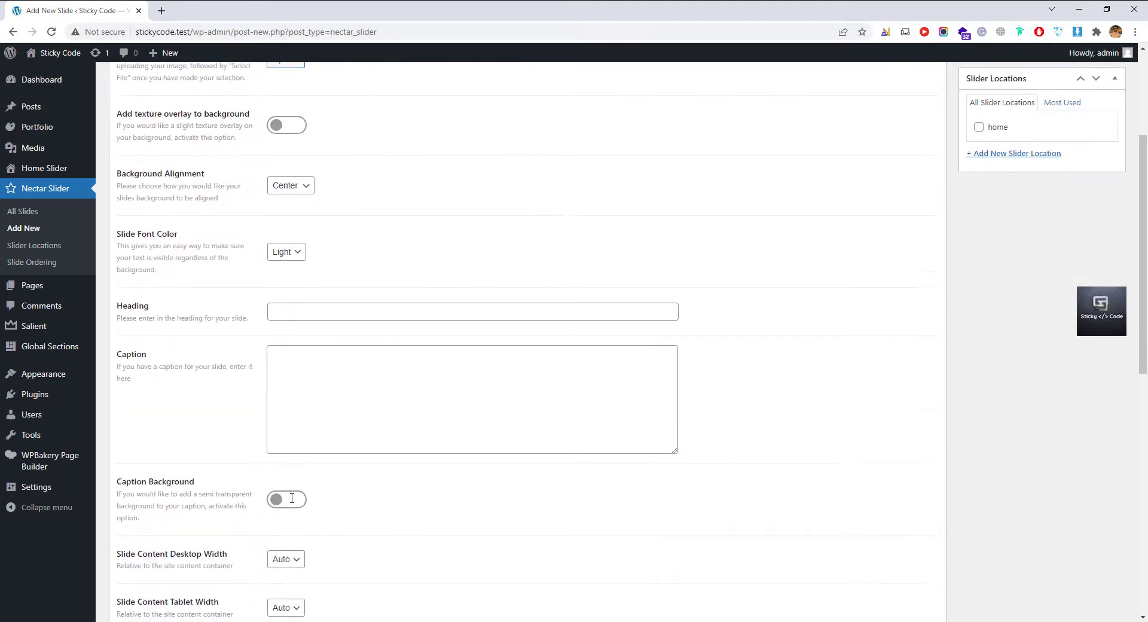
scroll(411, 477, up, 7)
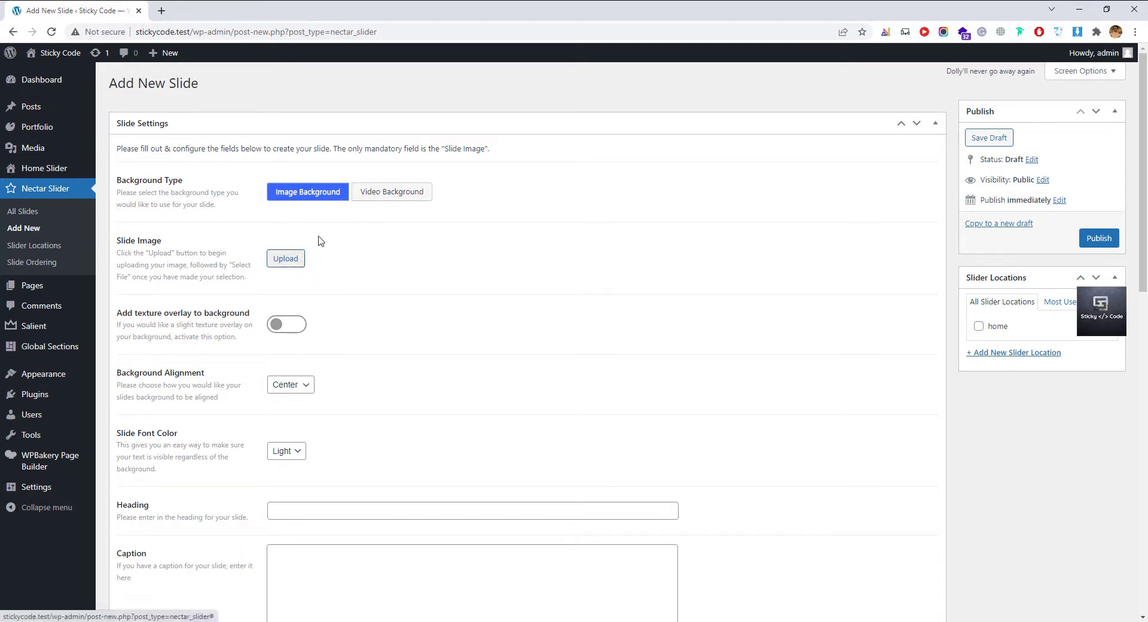
click(286, 260)
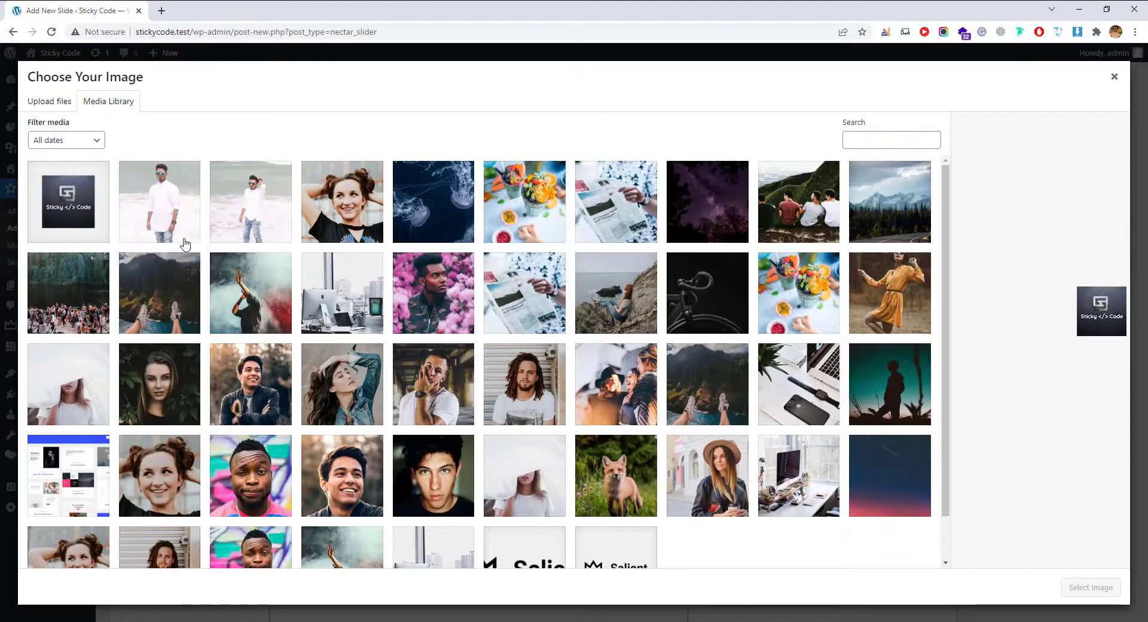
click(181, 238)
click(433, 204)
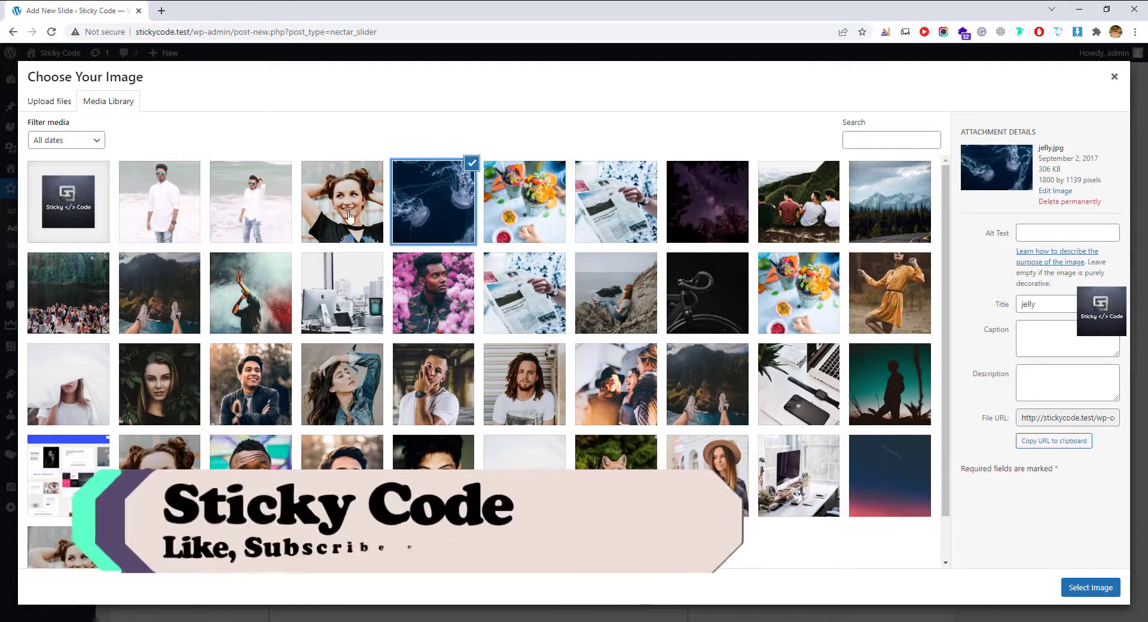
click(342, 204)
click(263, 203)
click(194, 216)
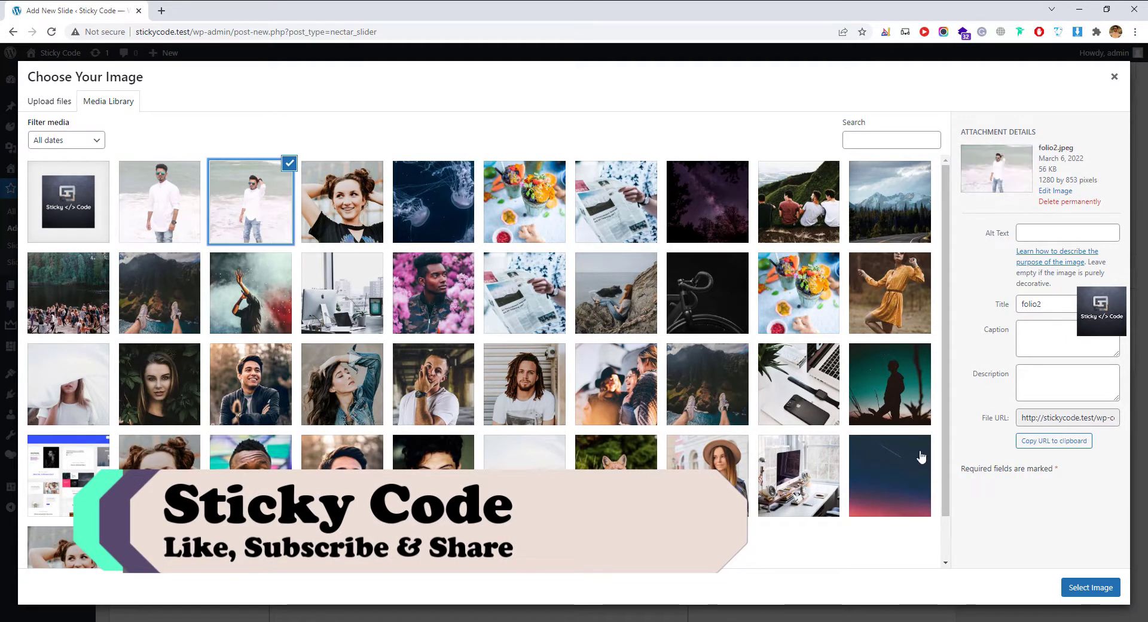
click(1089, 587)
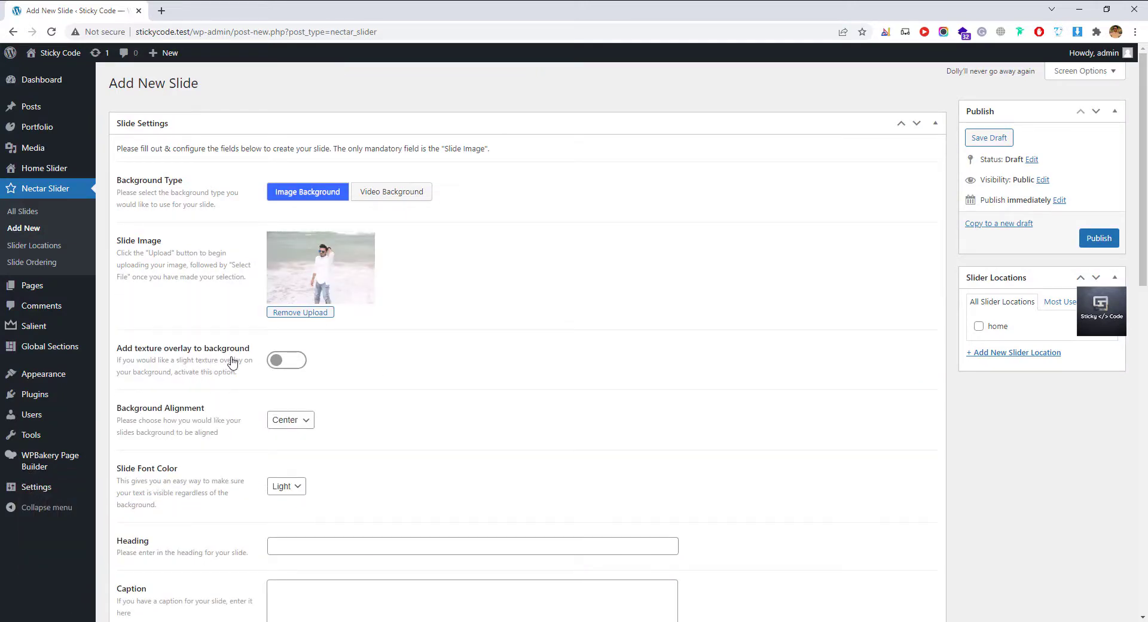
- Set the slide's background alignment to Center and its heading to "Hello World"
scroll(281, 371, down, 2)
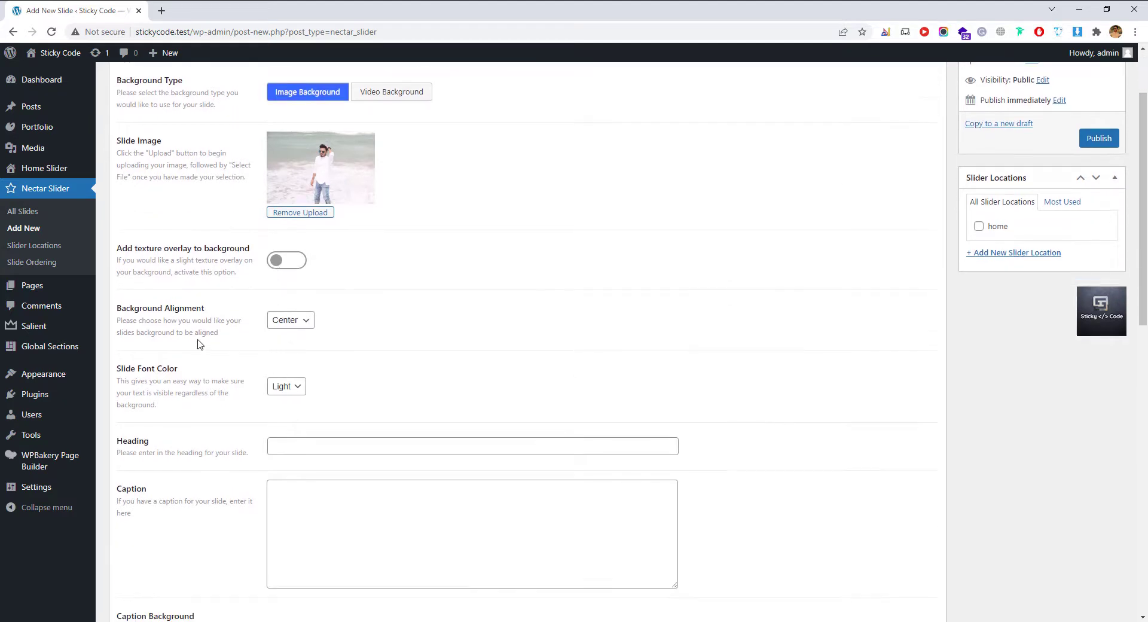
click(289, 323)
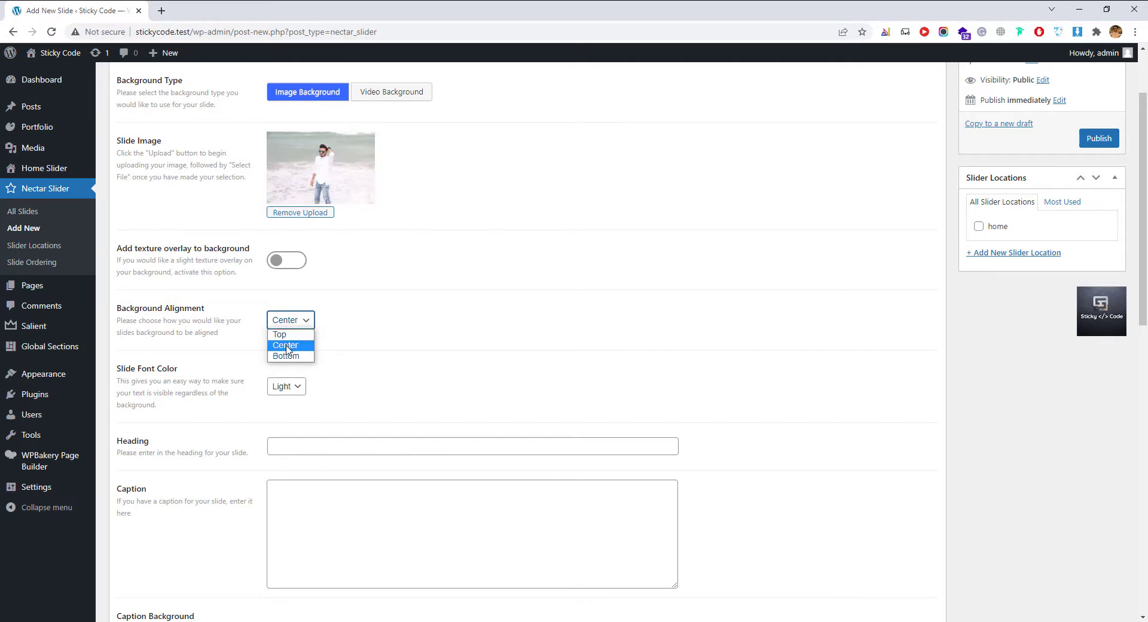
click(299, 347)
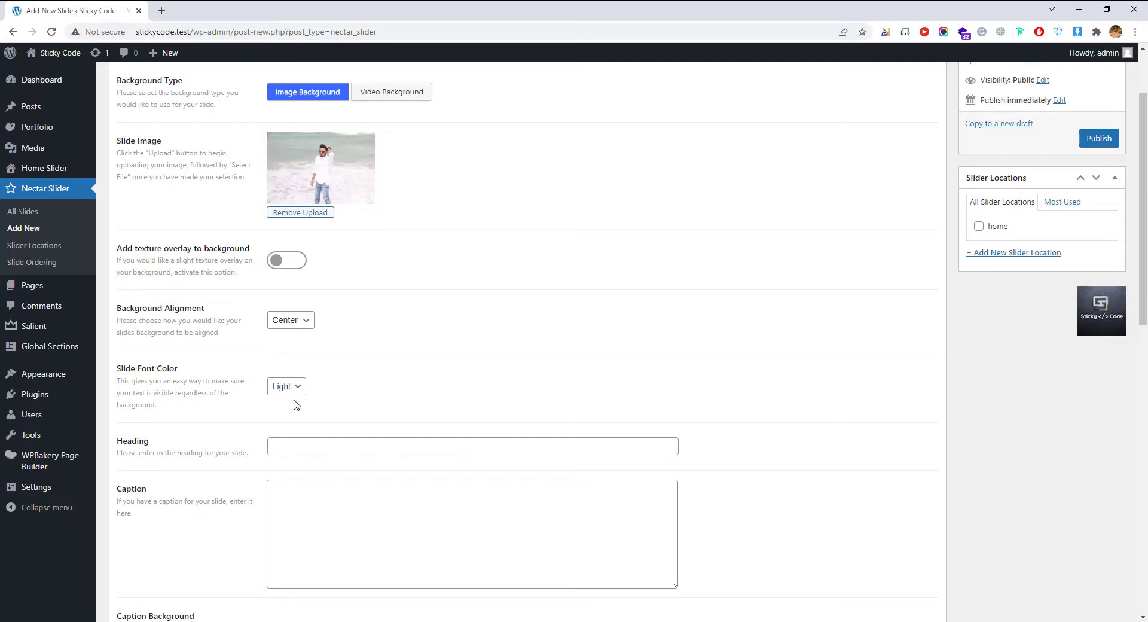
click(350, 441)
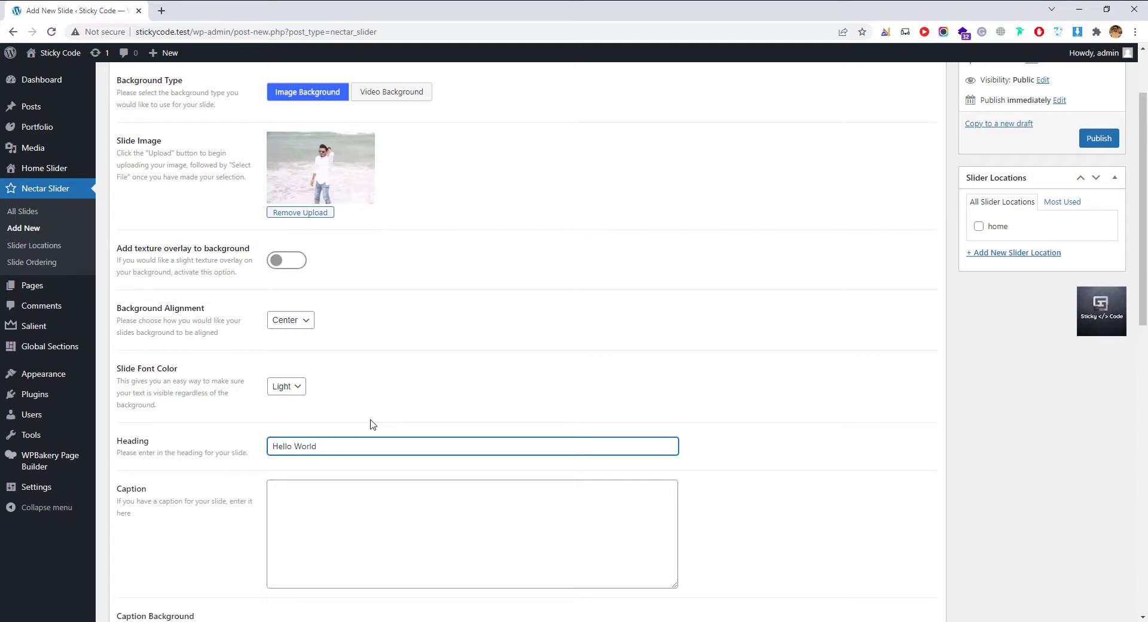
text(Hello World)
key(Tab)
- Search the web for "lroem" in a new tab, open lipsum.com and copy the "What is Lorem Ipsum?" paragraph
click(161, 10)
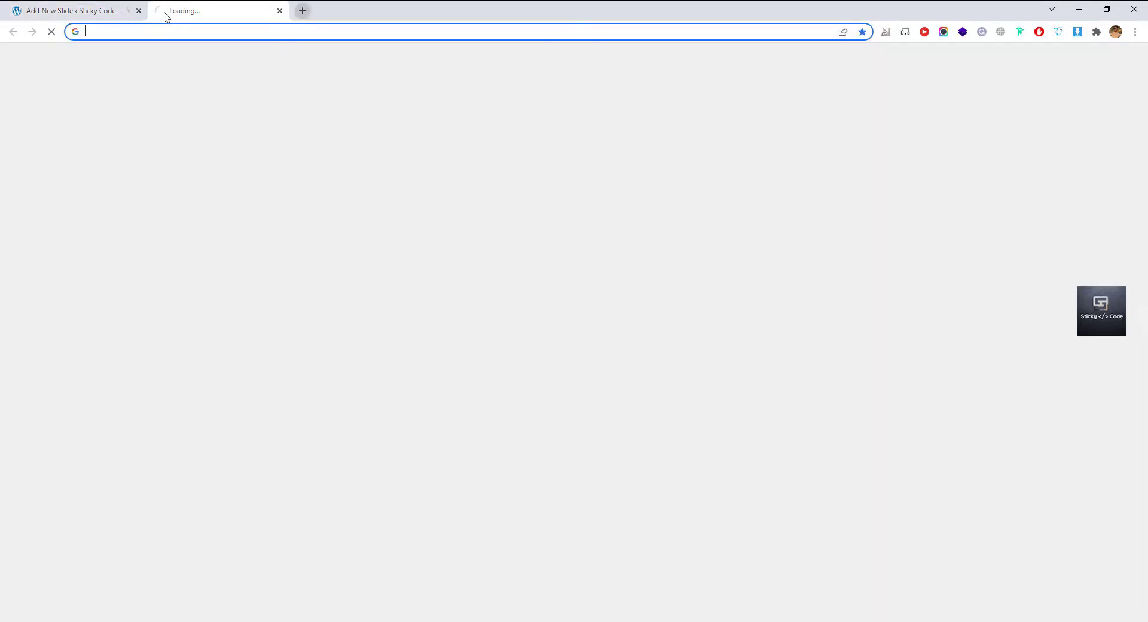
text(lroem)
key(Return)
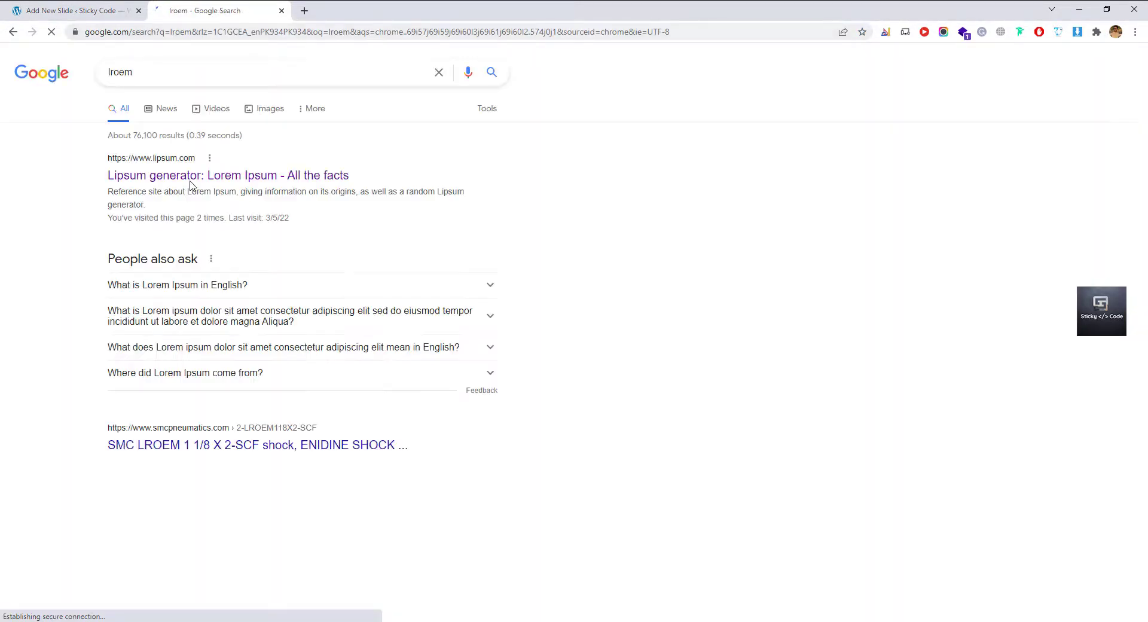
click(232, 176)
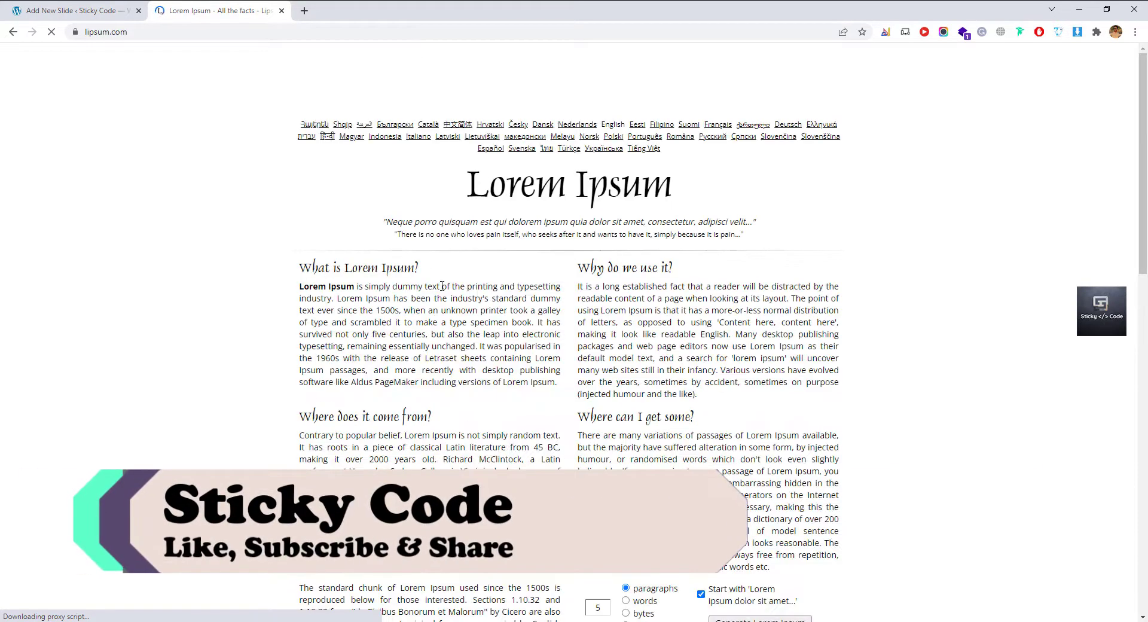
drag(557, 382, 428, 270)
key(ctrl+c)
- Paste the copied paragraph into the slide's caption and delete everything after "make a type specimen book."
key(ctrl+Tab)
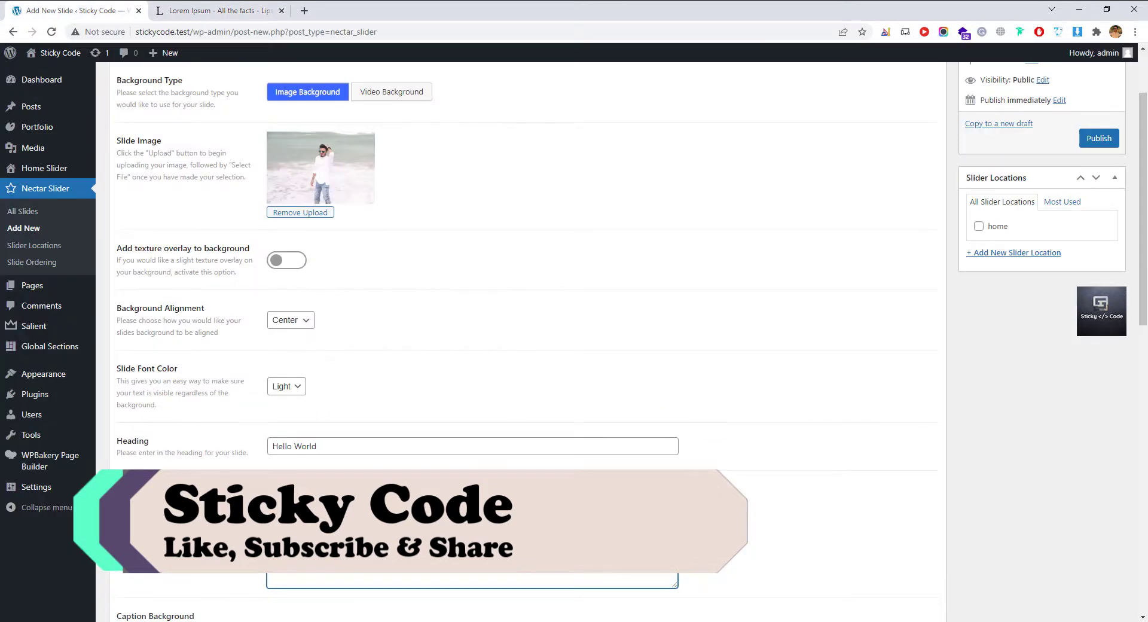
key(ctrl+v)
scroll(564, 518, down, 2)
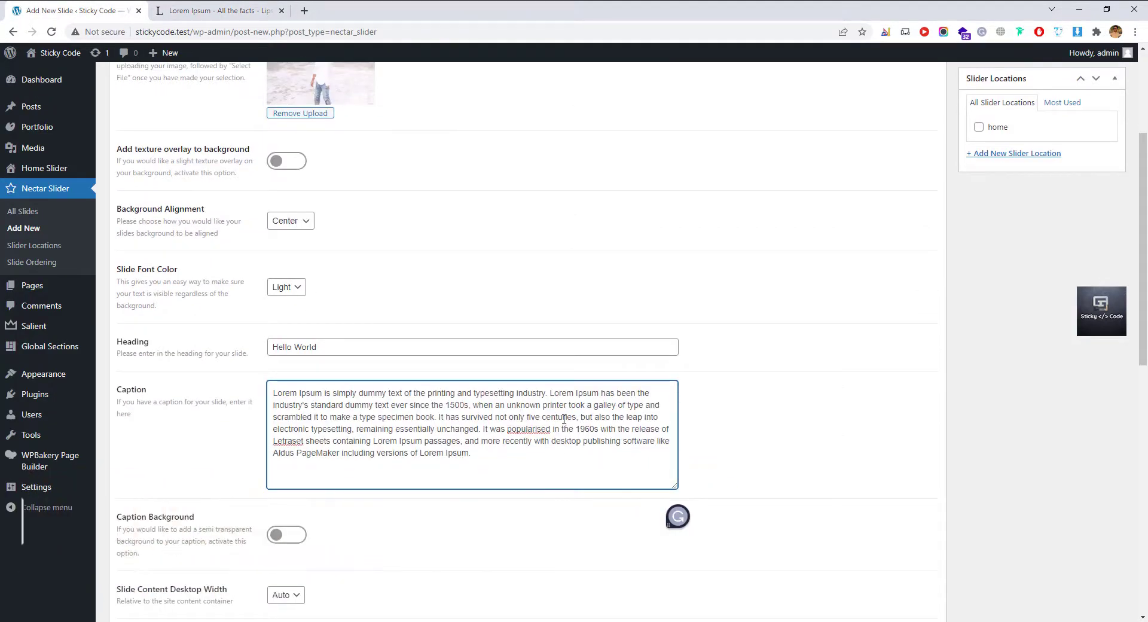
drag(472, 453, 441, 417)
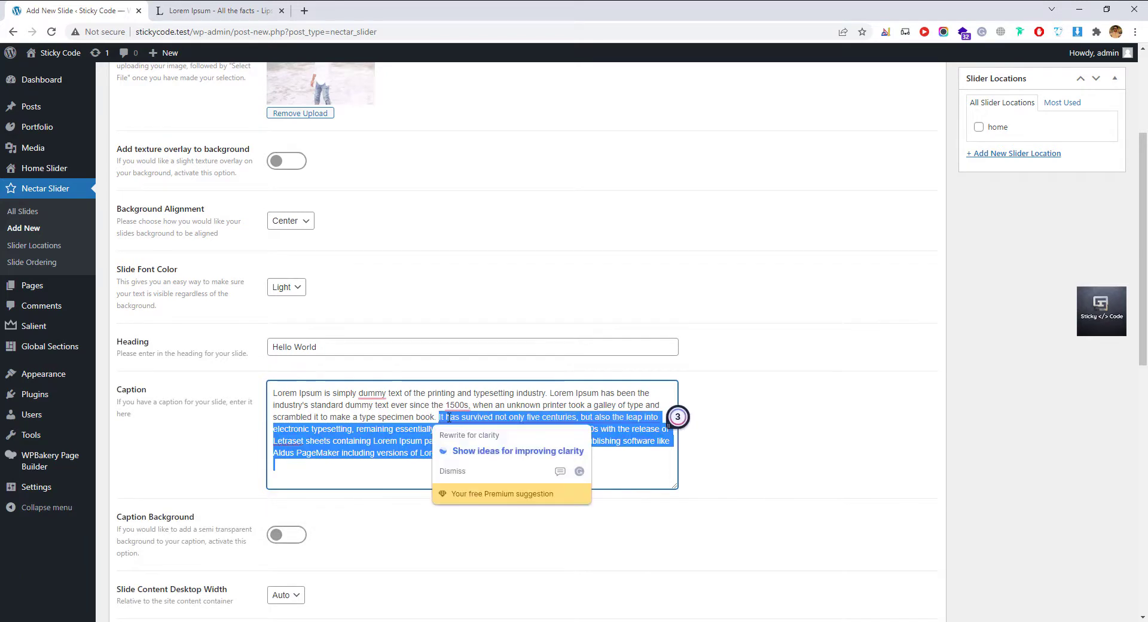
key(BackSpace)
click(381, 433)
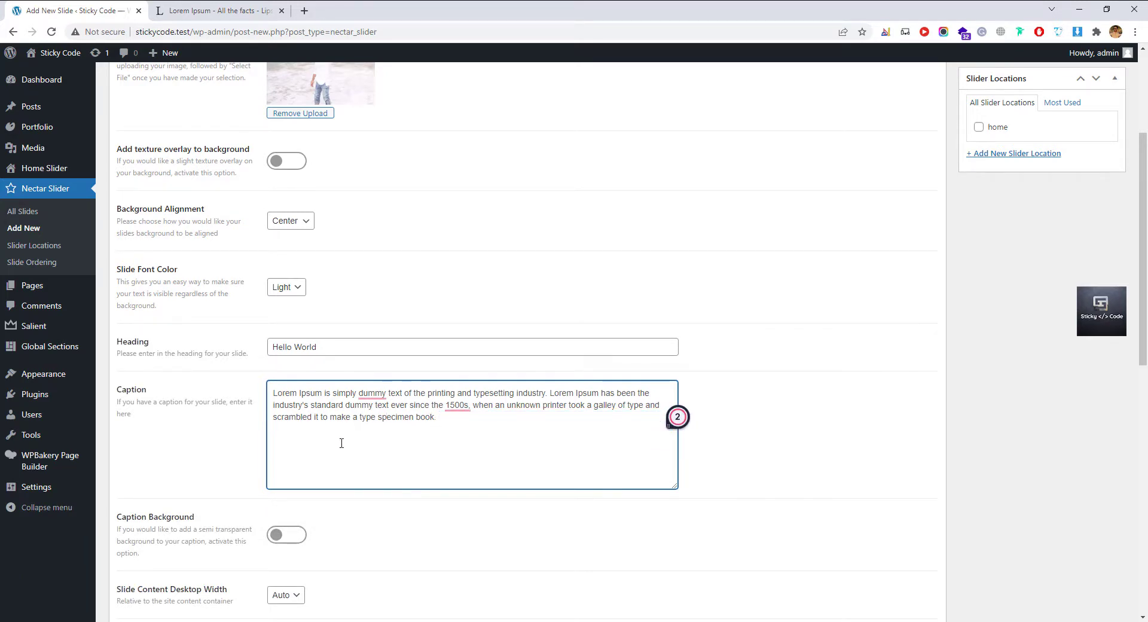
- Review the slide's heading, caption and content width settings, including the available desktop width options
scroll(362, 412, down, 2)
scroll(345, 406, down, 2)
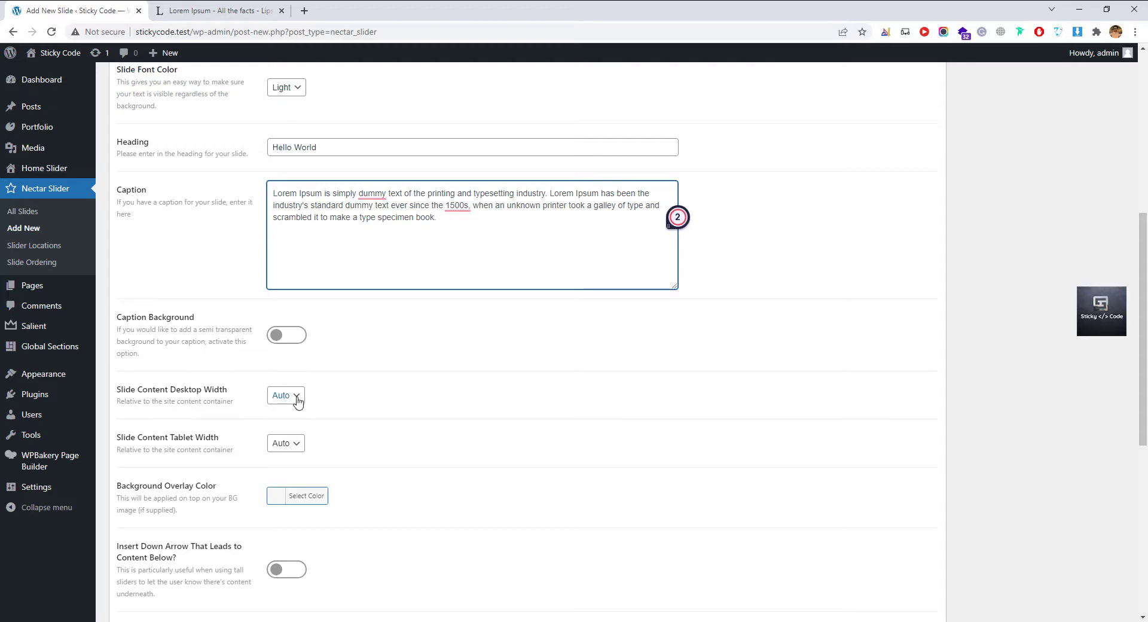
scroll(326, 295, up, 2)
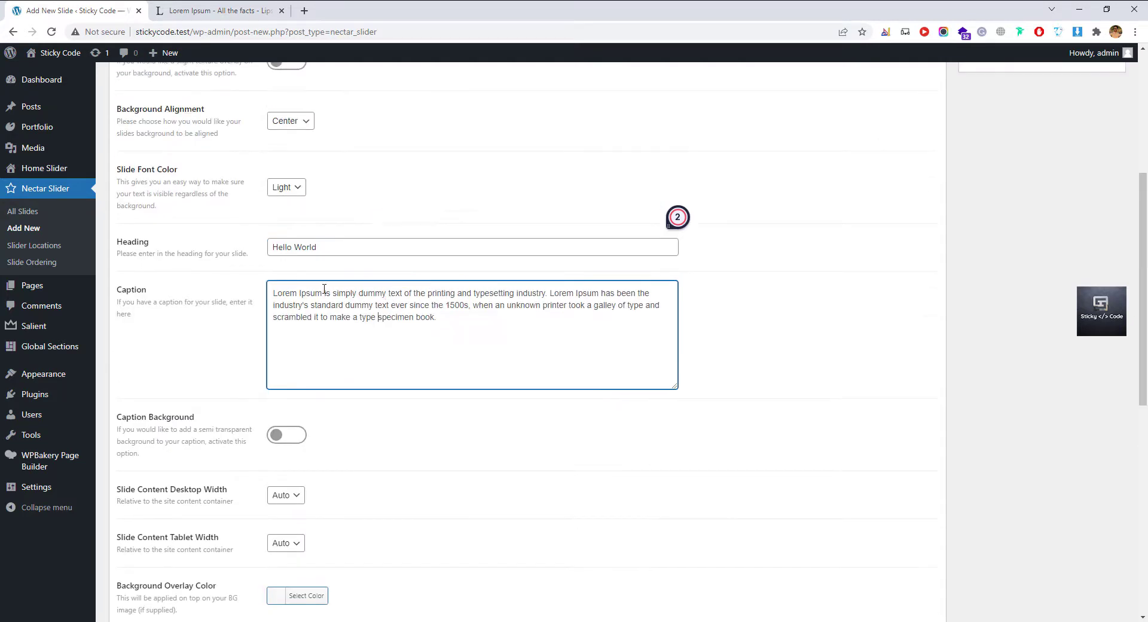
drag(272, 247, 315, 247)
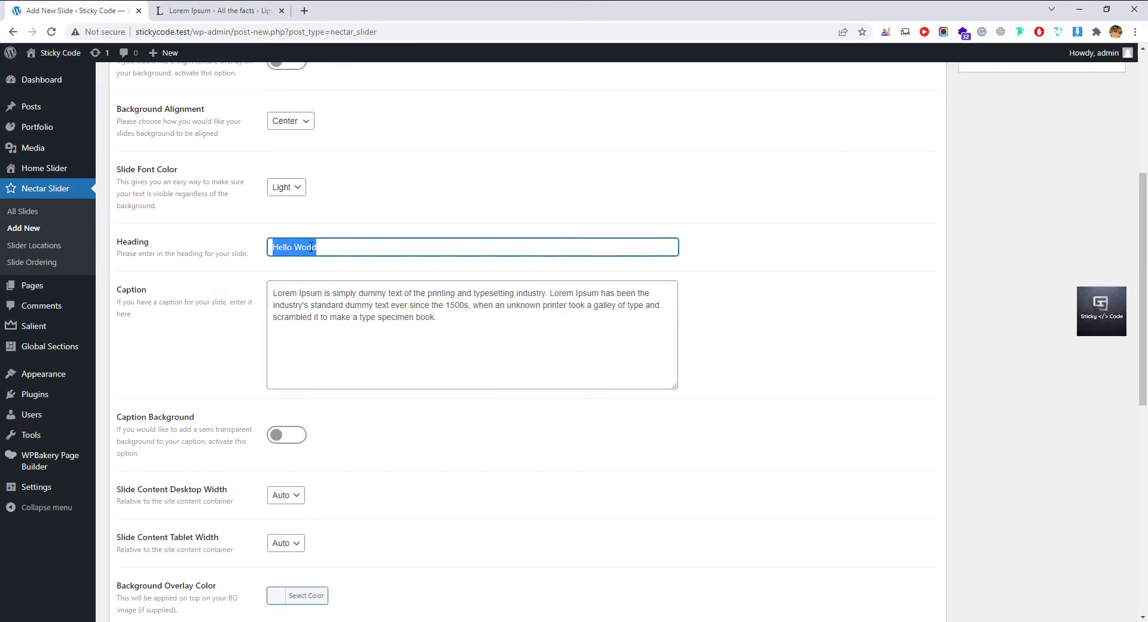
click(328, 317)
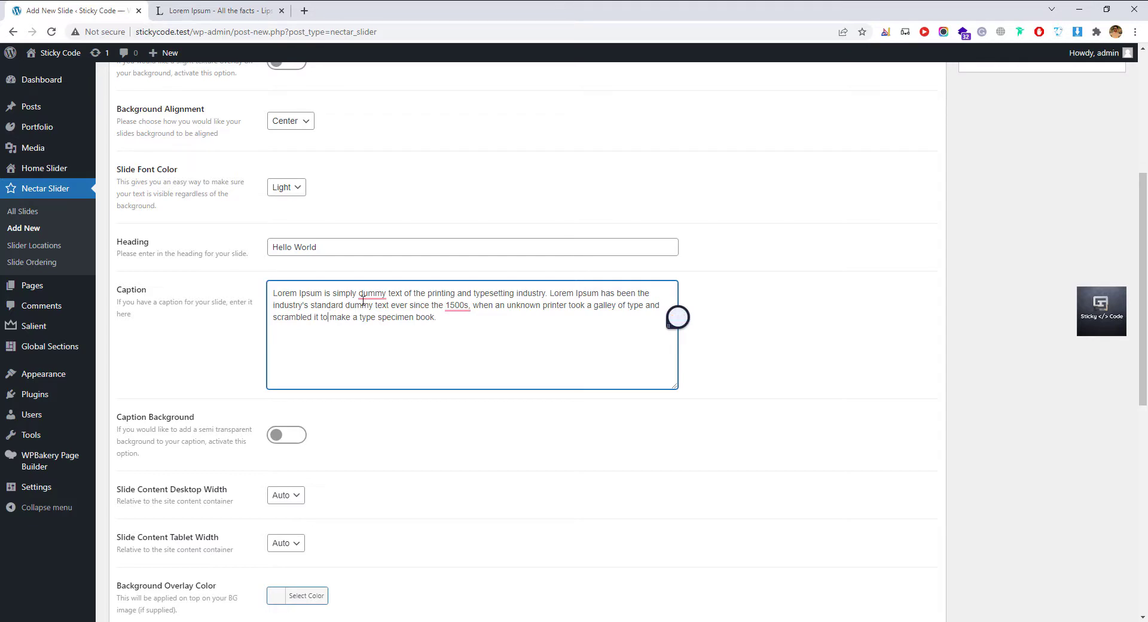
scroll(456, 360, down, 2)
click(295, 395)
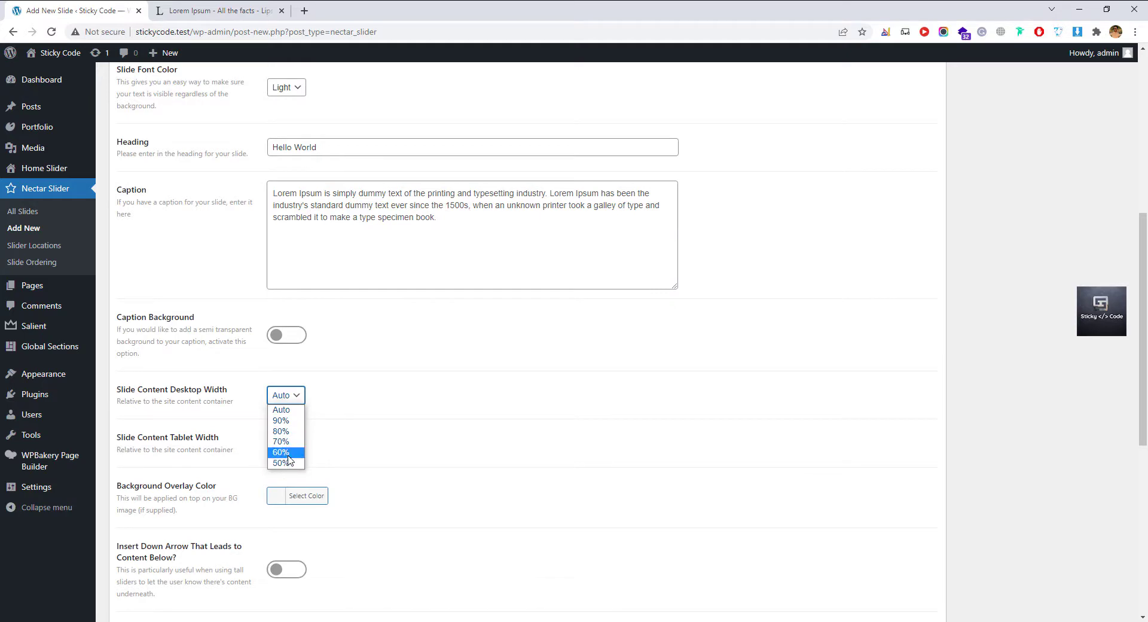
click(298, 398)
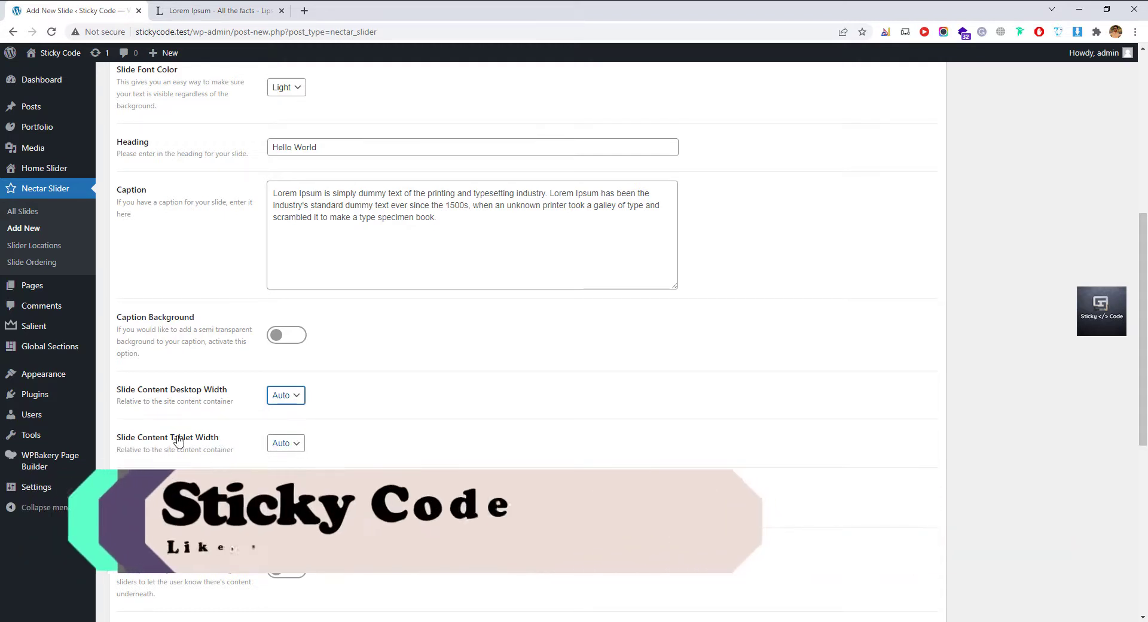
scroll(248, 367, down, 3)
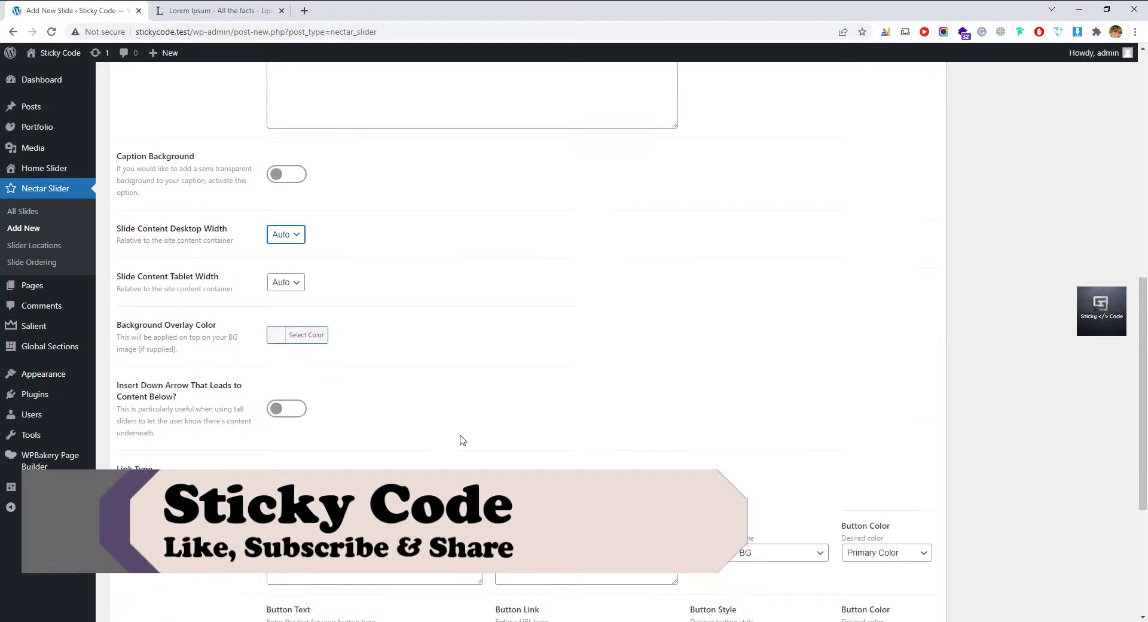
- Set the slide's background overlay color to black
scroll(461, 438, up, 10)
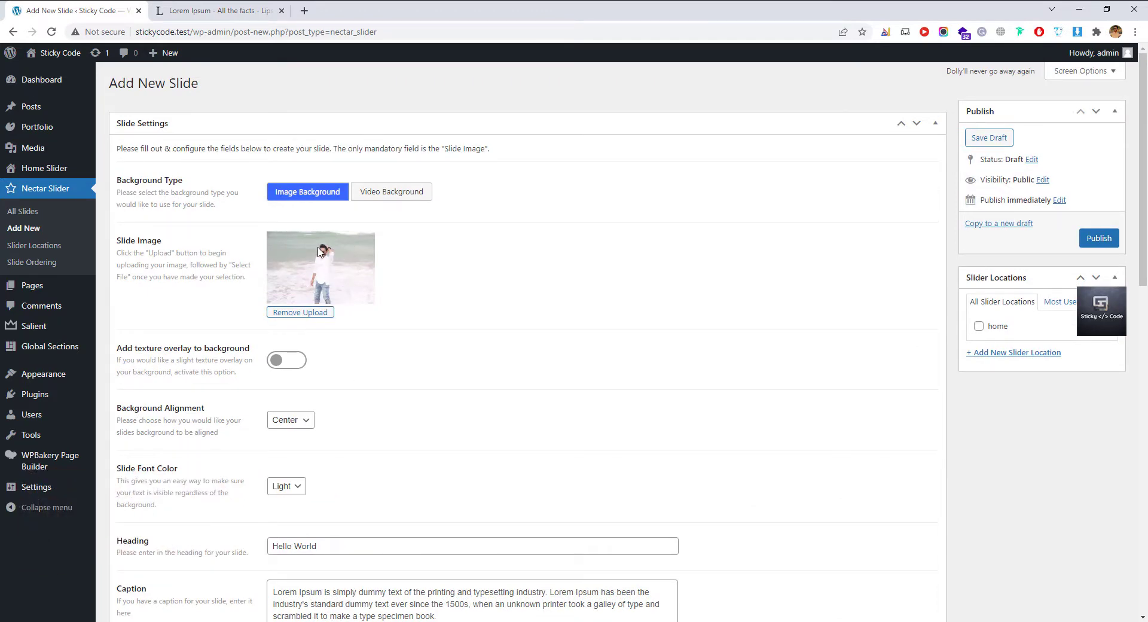
scroll(320, 251, down, 8)
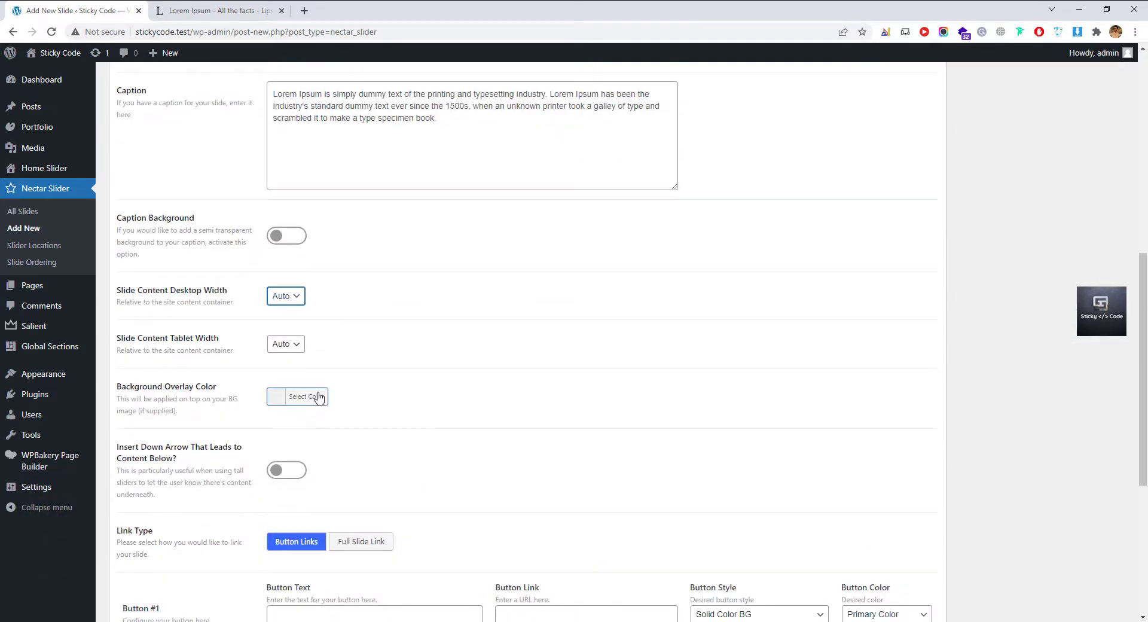
click(318, 397)
scroll(354, 375, down, 2)
drag(359, 367, 353, 425)
click(469, 396)
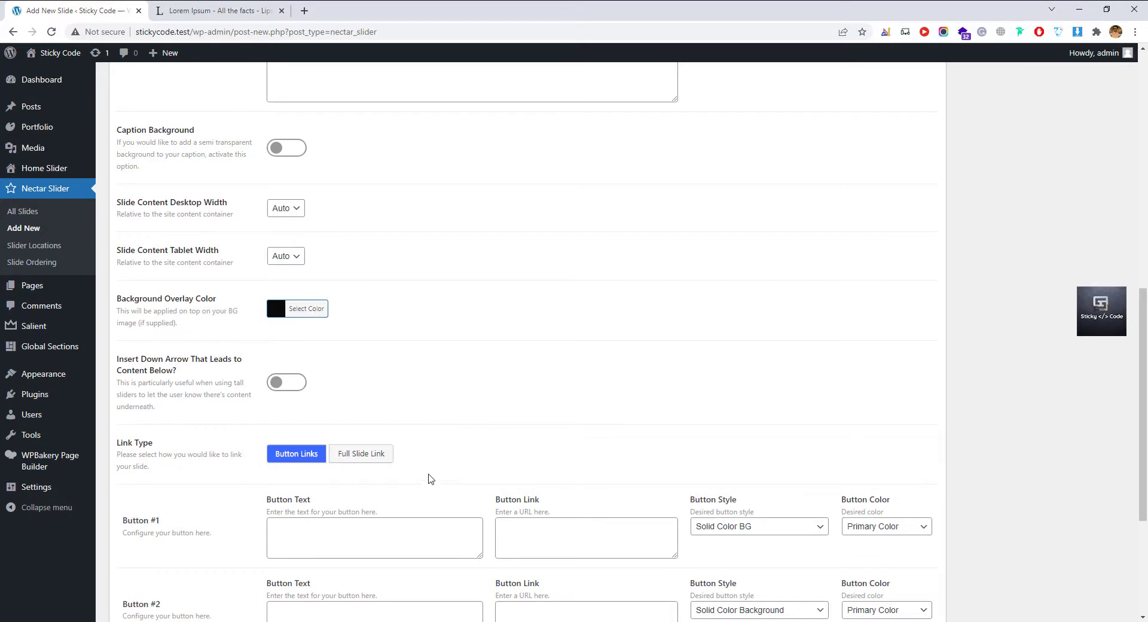
scroll(456, 452, up, 2)
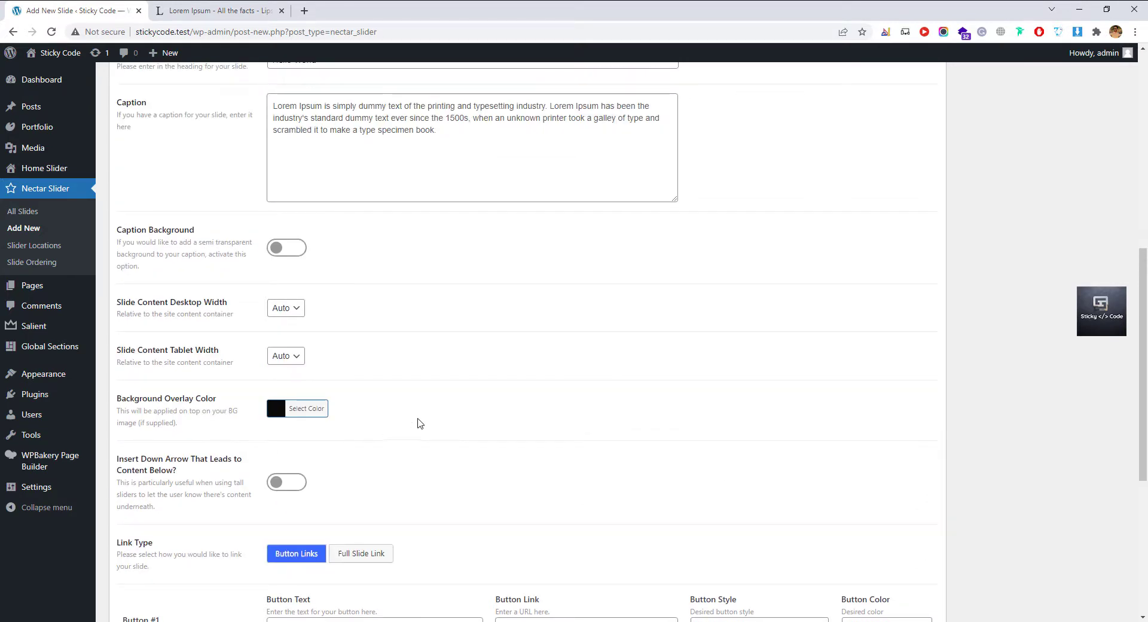
scroll(436, 410, down, 2)
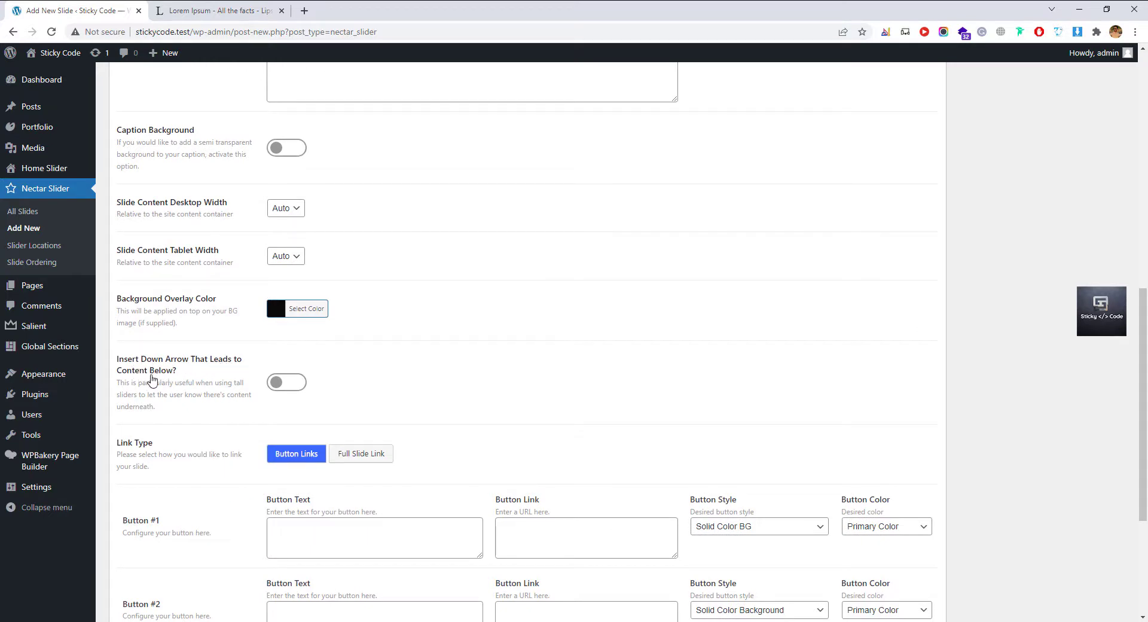
- Give Button #1 the text "Get Started" and the link "#"
scroll(352, 409, down, 1)
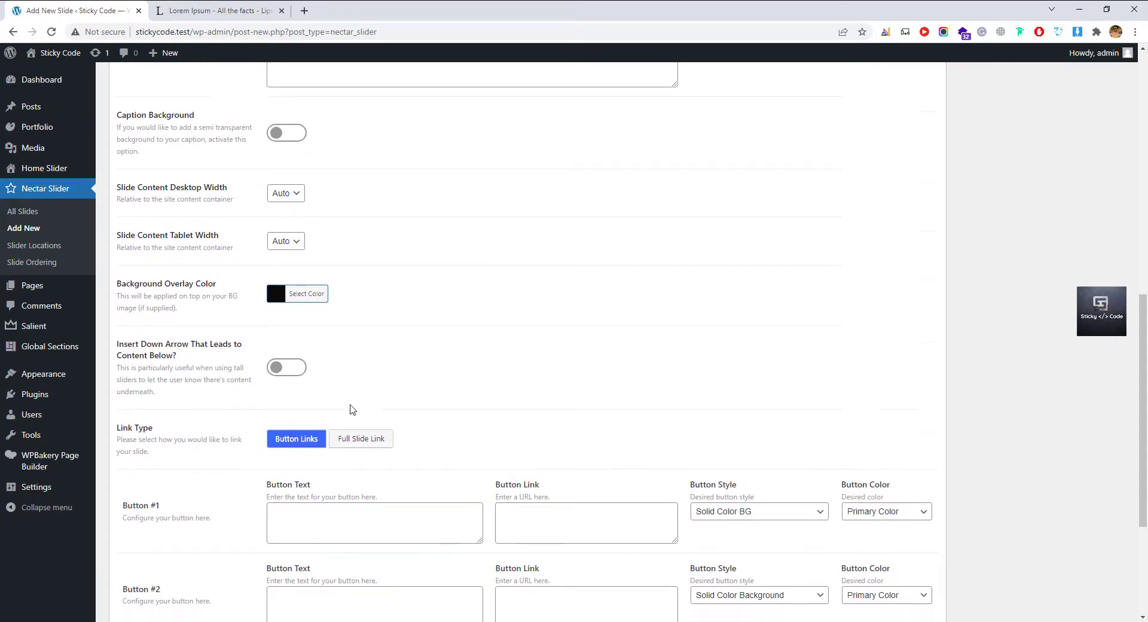
scroll(353, 409, down, 2)
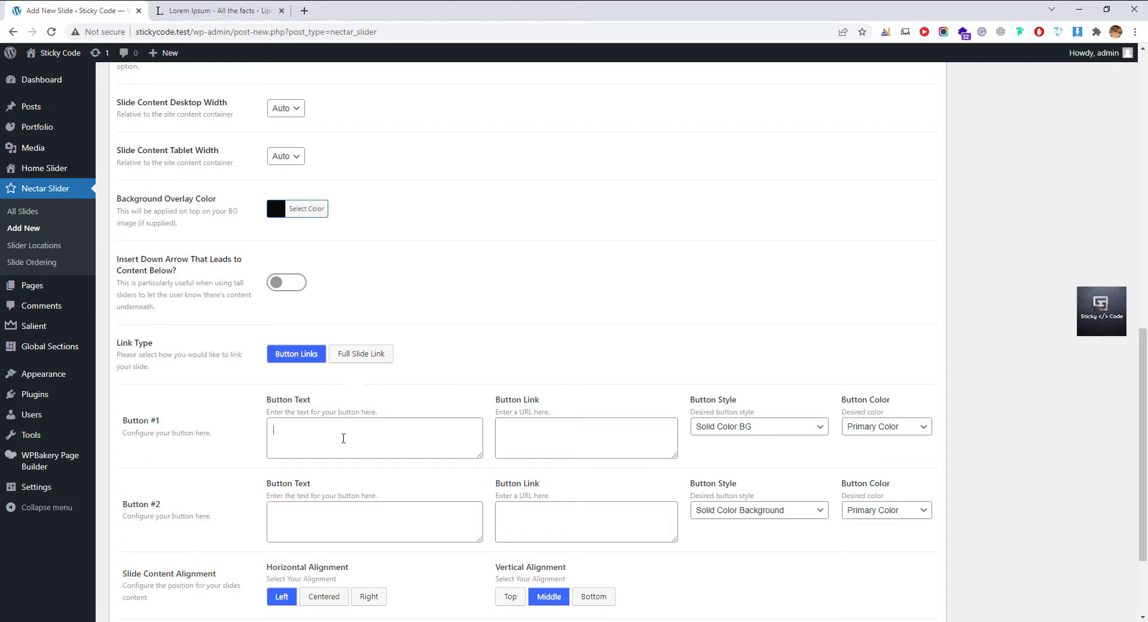
click(344, 439)
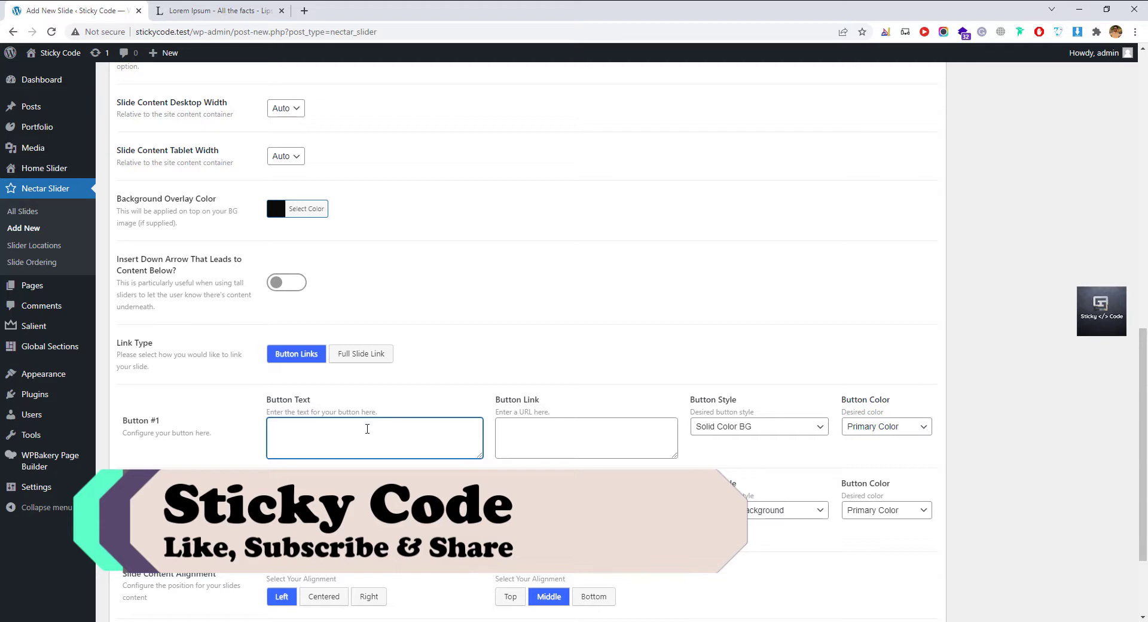
text(ge)
key(BackSpace)
text(Get Started)
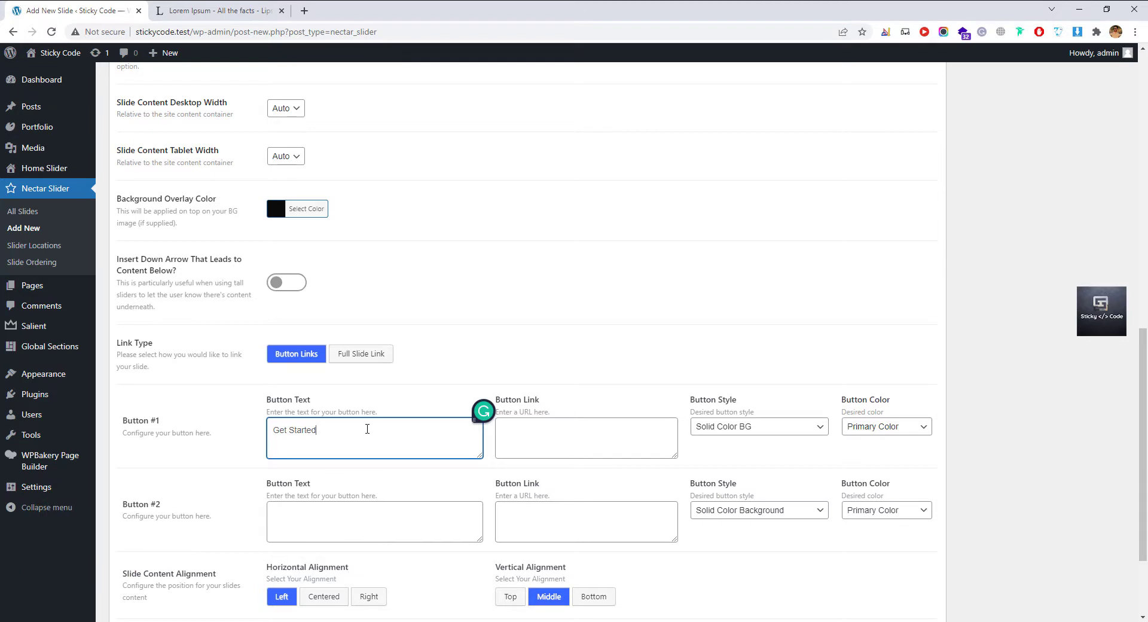
click(569, 421)
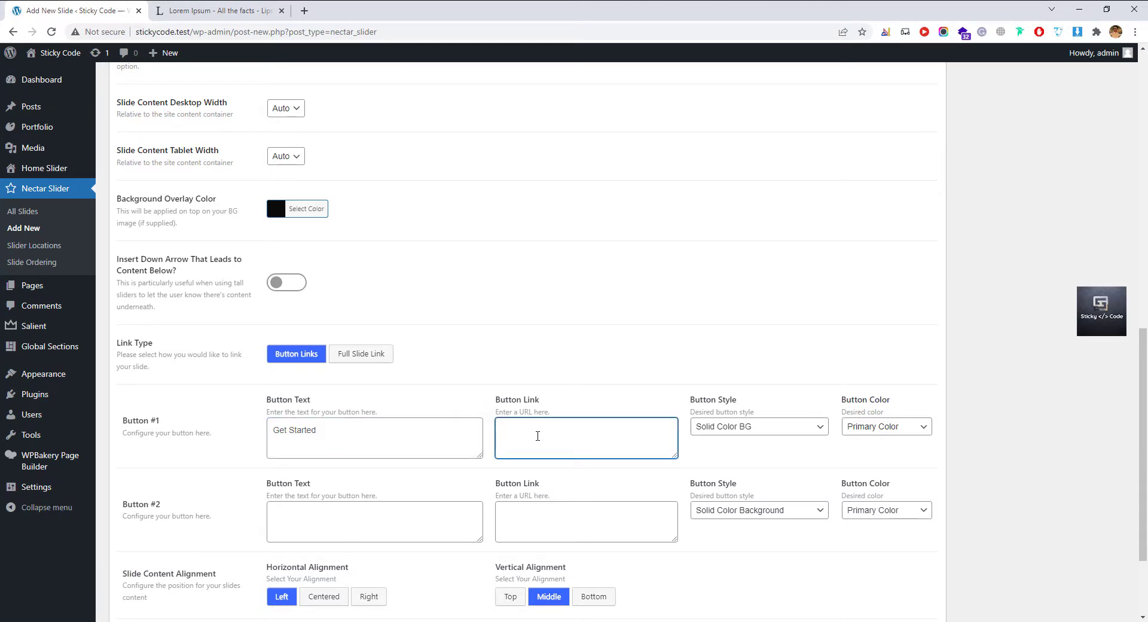
text(#)
- Choose the Solid Color BG style and Primary Color for Button #1
click(783, 377)
click(798, 428)
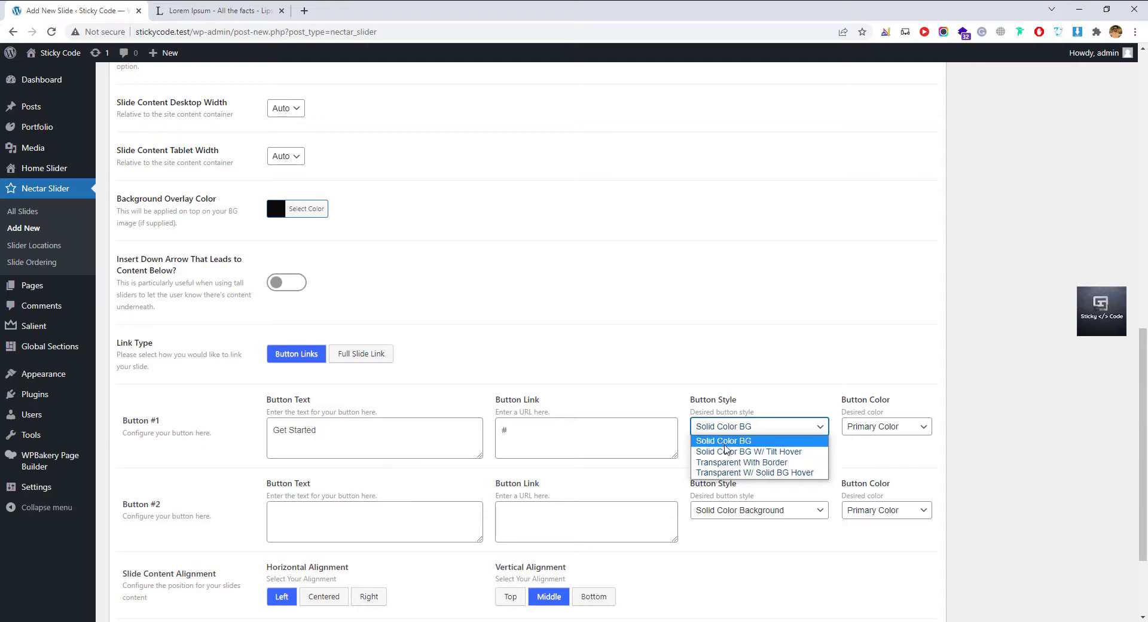
click(725, 445)
click(886, 430)
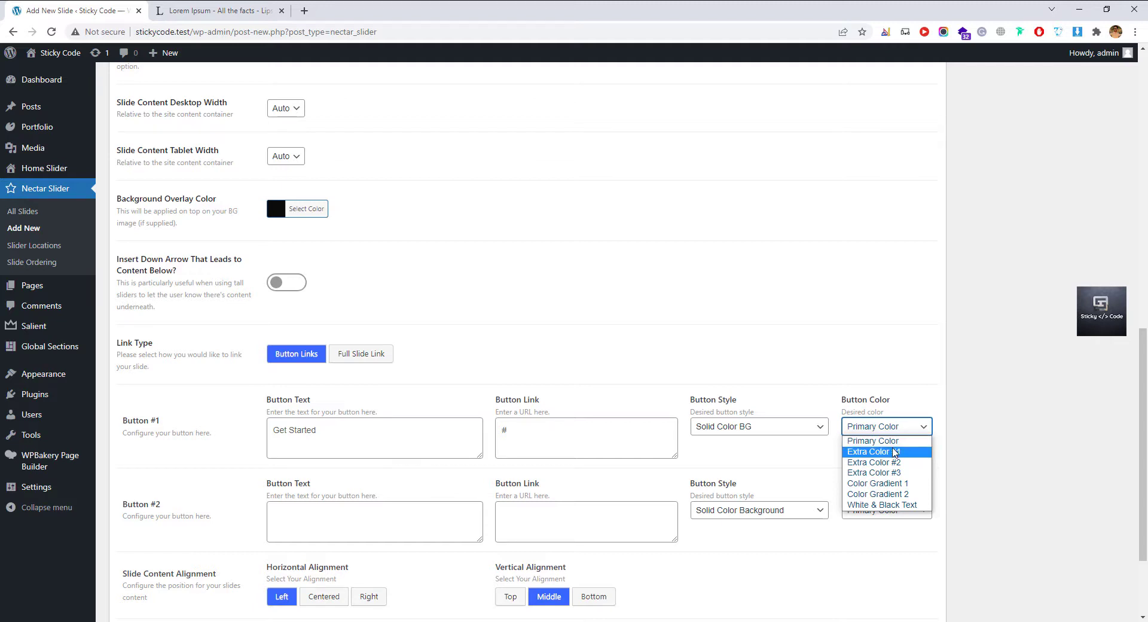
click(882, 443)
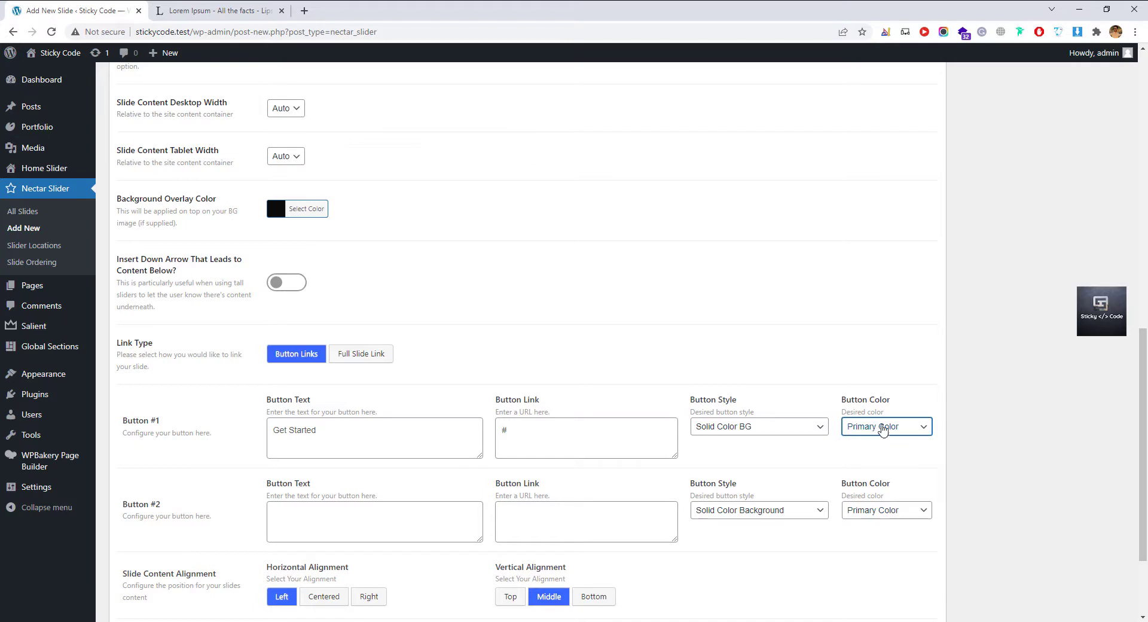
- Leave Button #2 empty and align the slide content Centered horizontally and Middle vertically
click(288, 521)
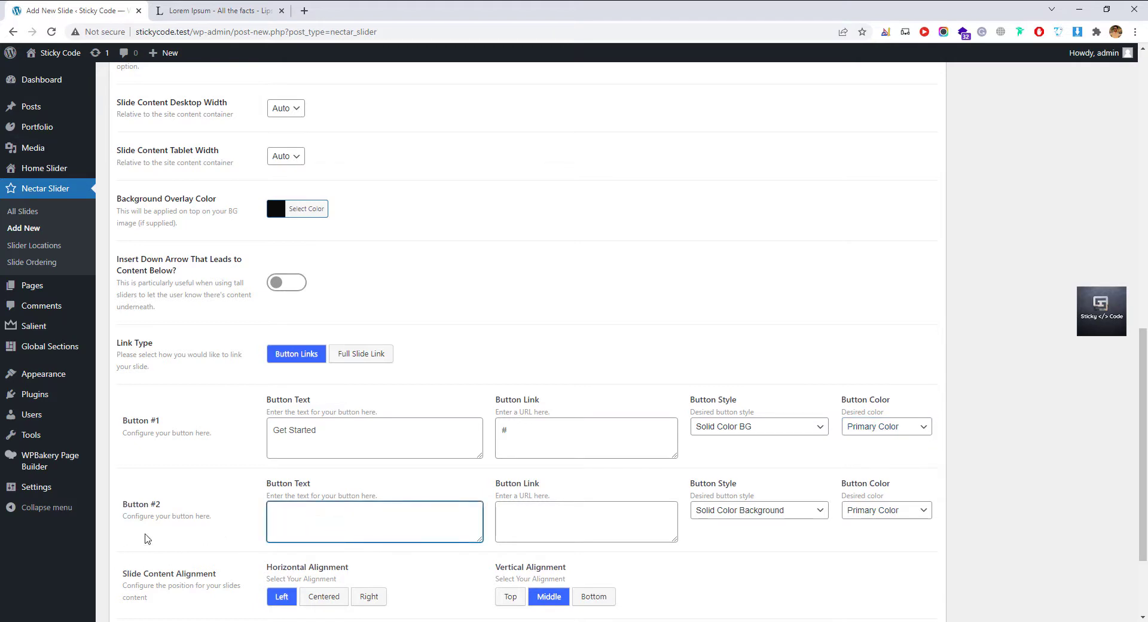
click(589, 504)
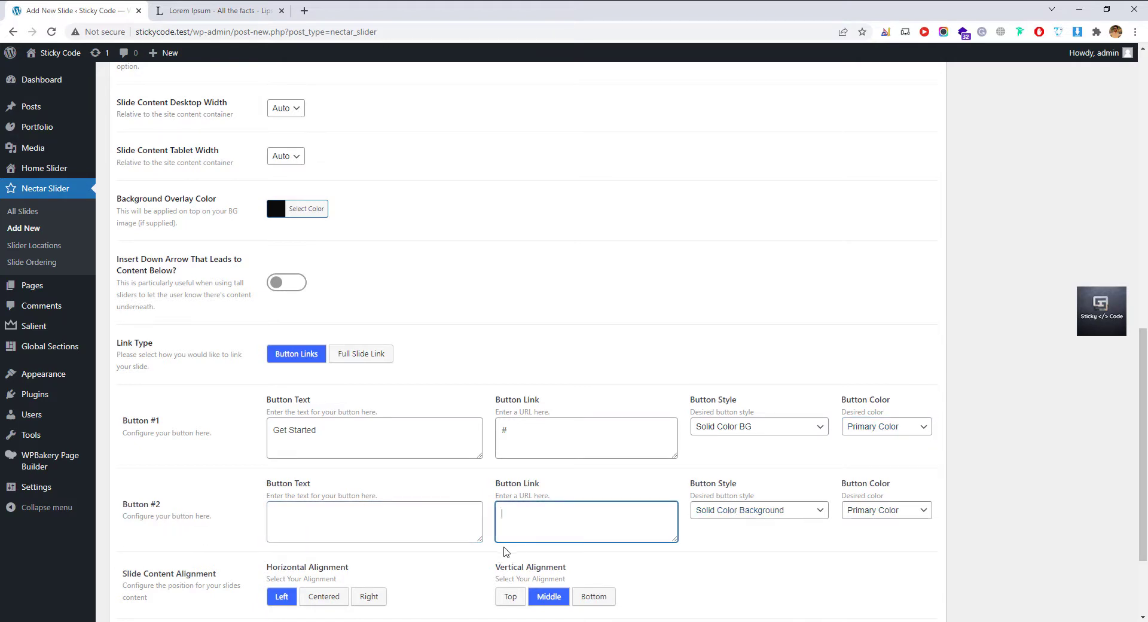
scroll(449, 521, down, 2)
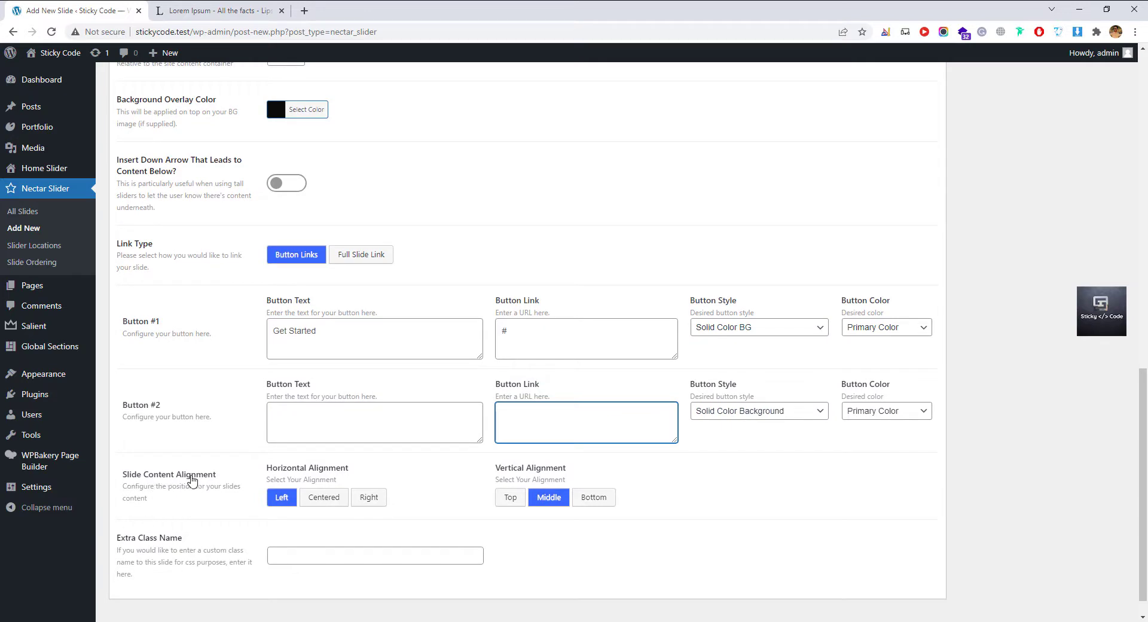
click(323, 501)
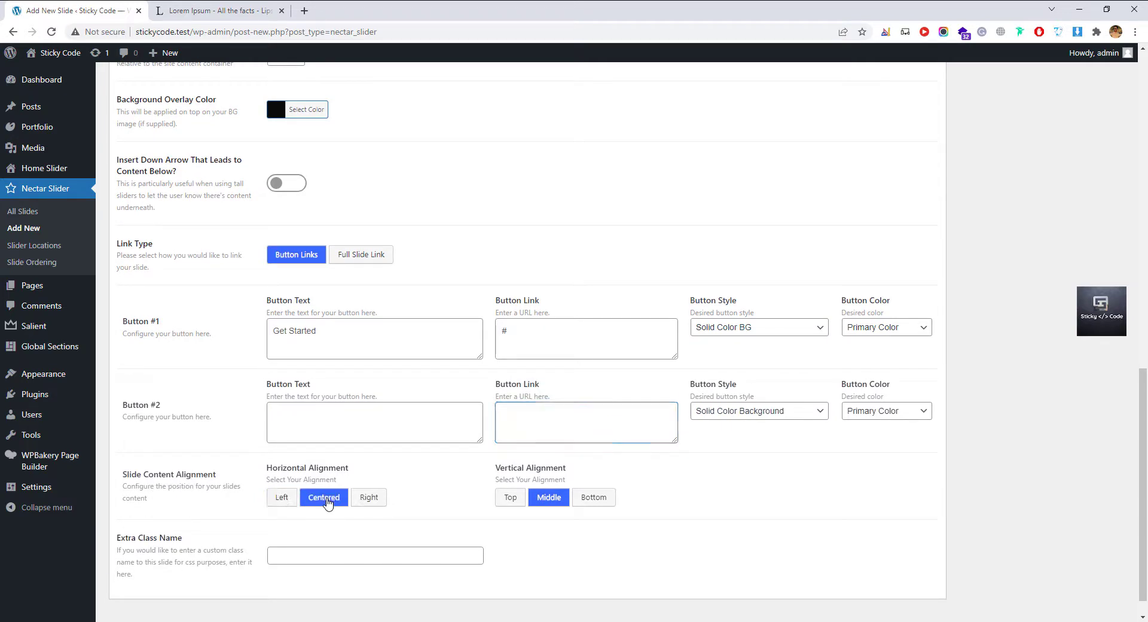
click(281, 506)
click(316, 501)
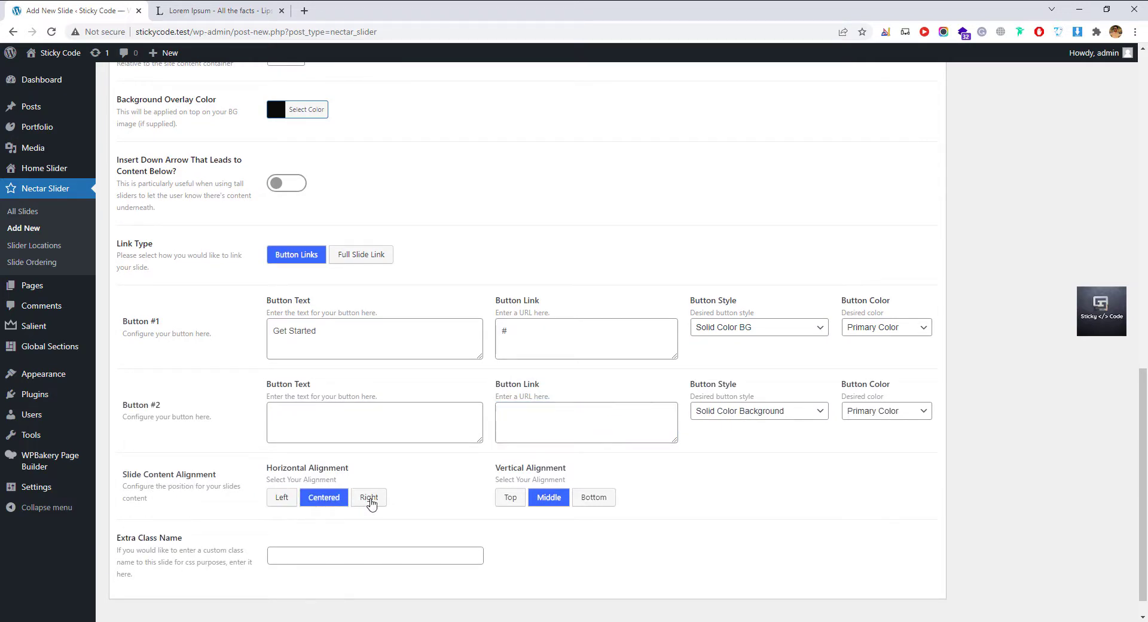
click(369, 501)
click(337, 501)
click(509, 505)
click(561, 502)
click(592, 508)
click(561, 503)
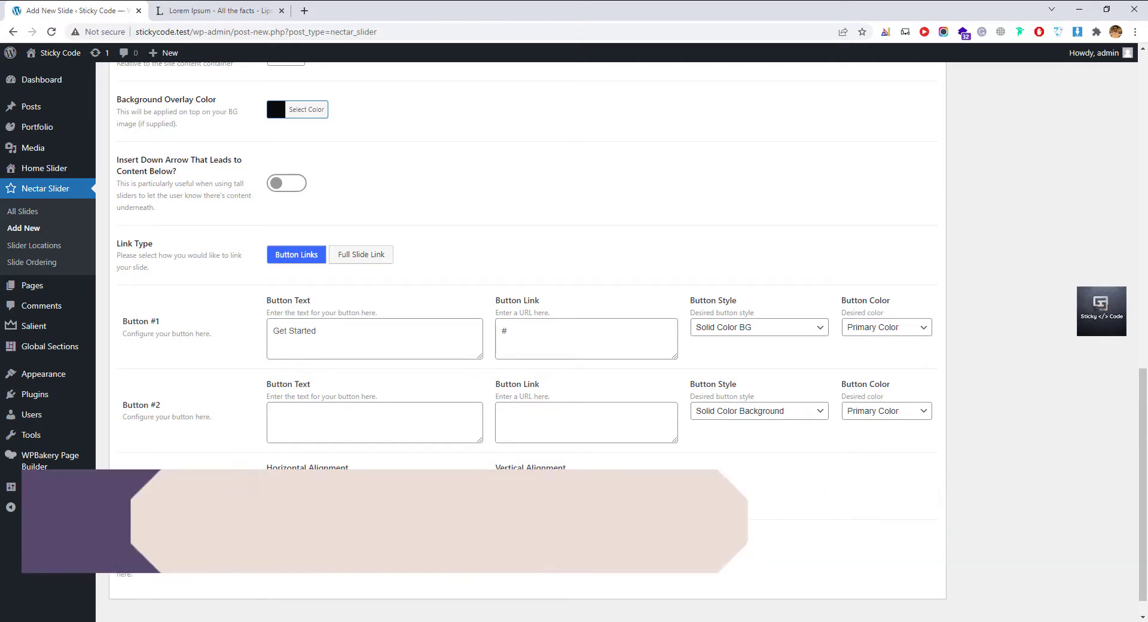
- Add a new slider location named "slider" for the slide, leaving "home" unselected, and publish the slide
scroll(165, 556, up, 6)
scroll(1050, 324, up, 7)
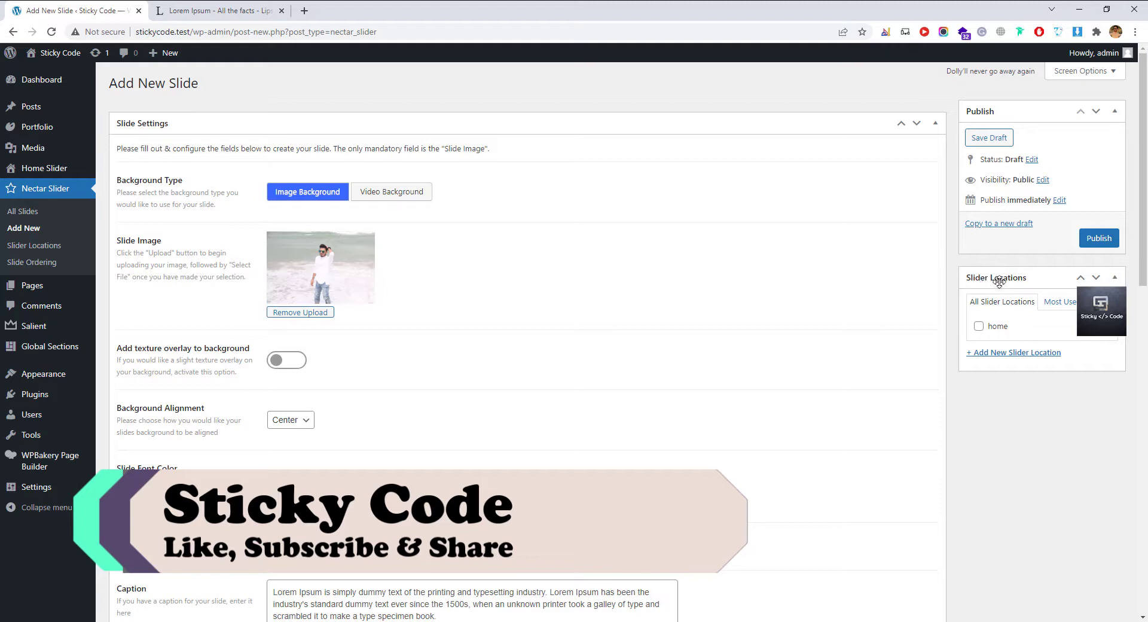
click(1000, 327)
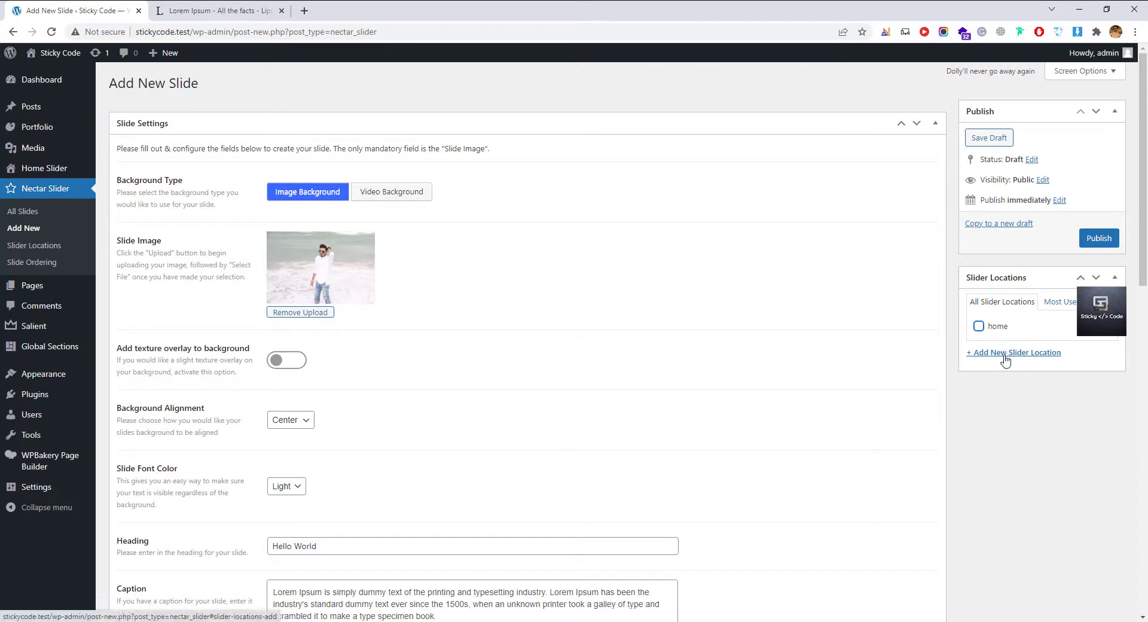
click(1004, 355)
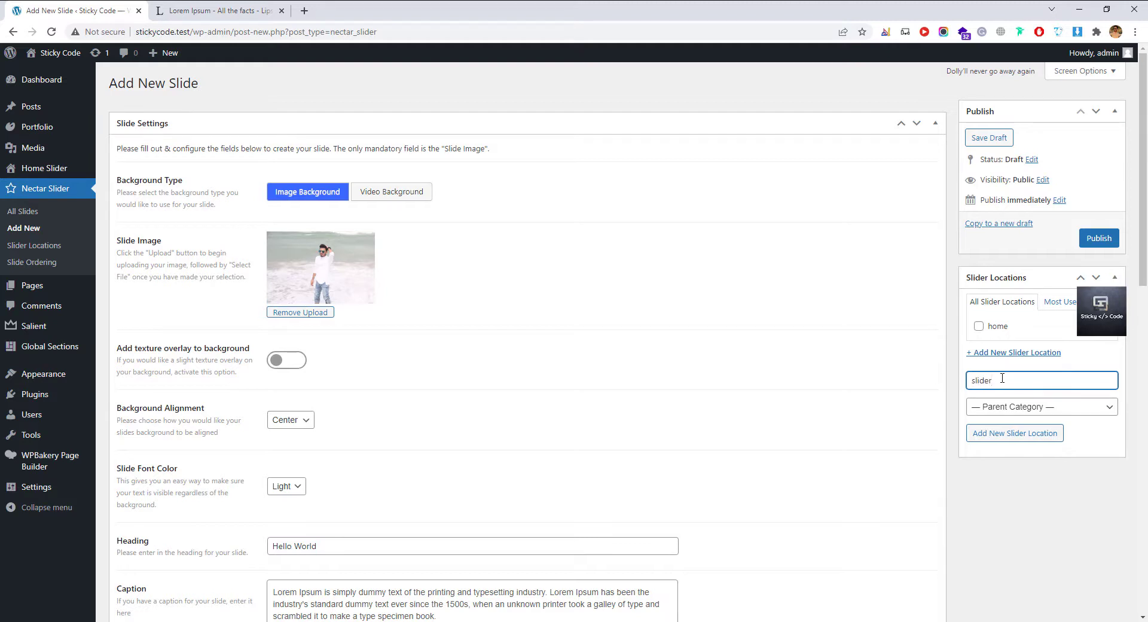
click(1010, 437)
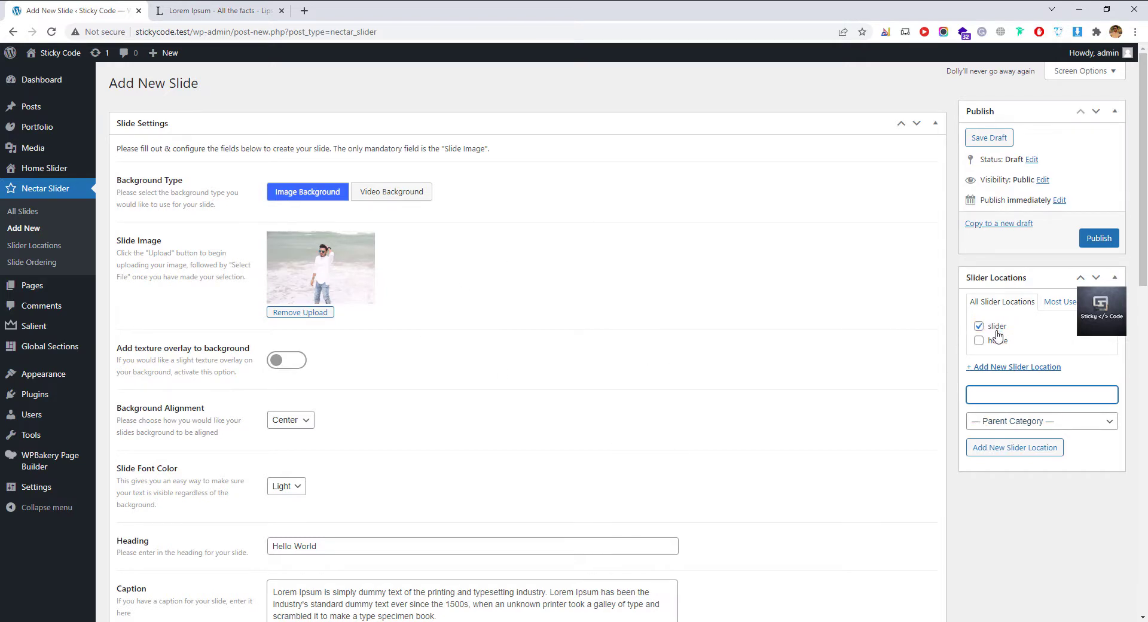
click(1101, 243)
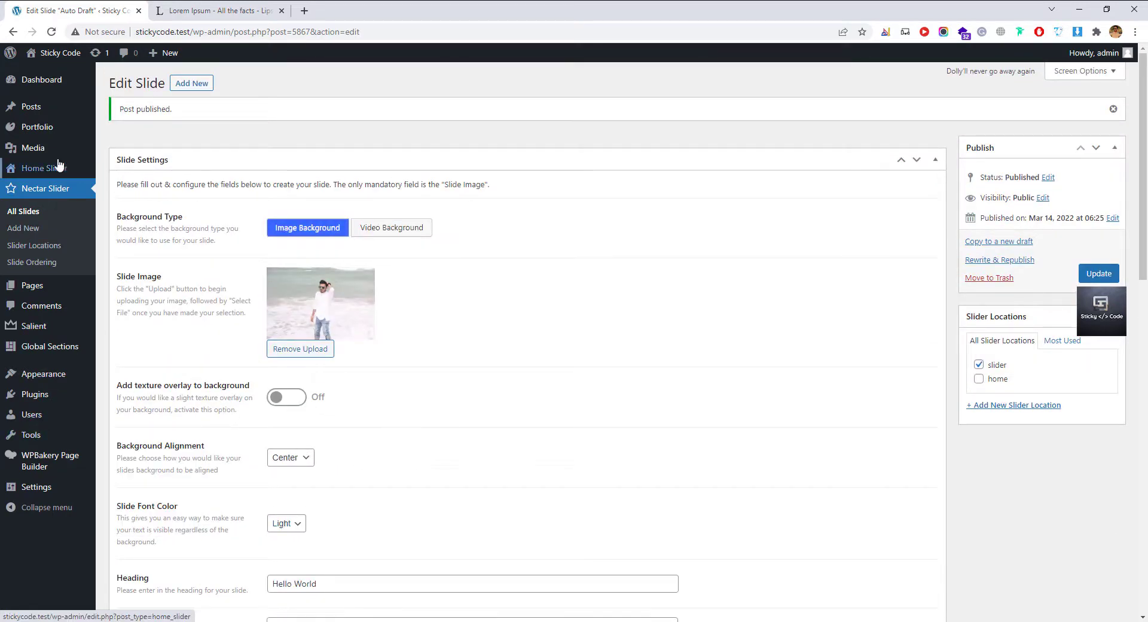
- Open the site's Pages list in a new browser tab and start a new page
middle_click(23, 229)
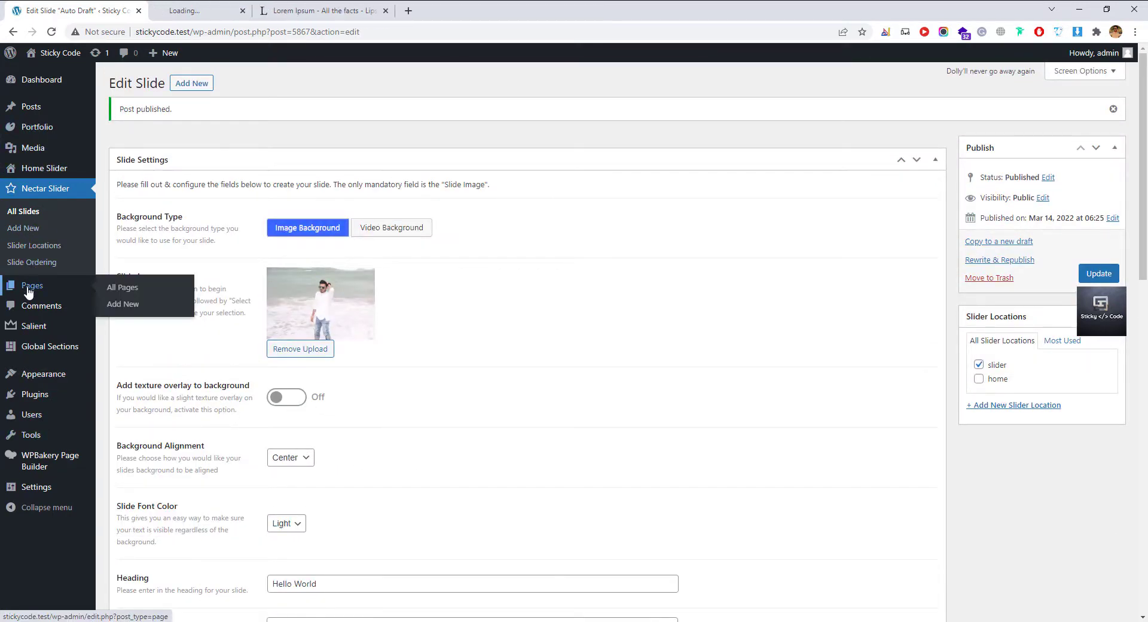
click(255, 10)
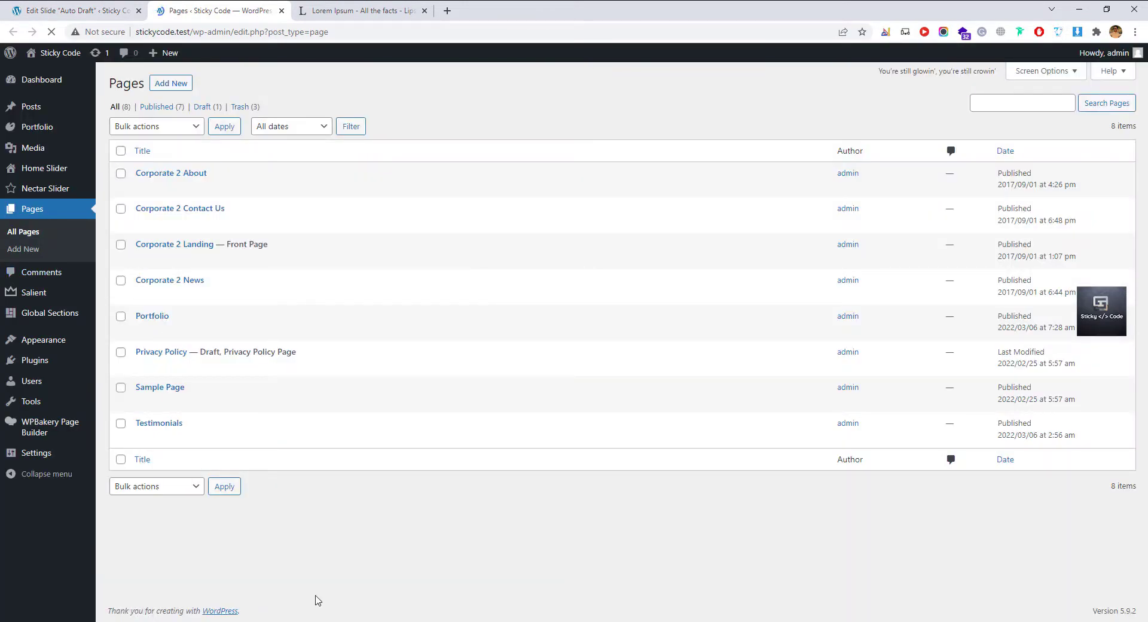
mouse_move(190, 176)
click(186, 88)
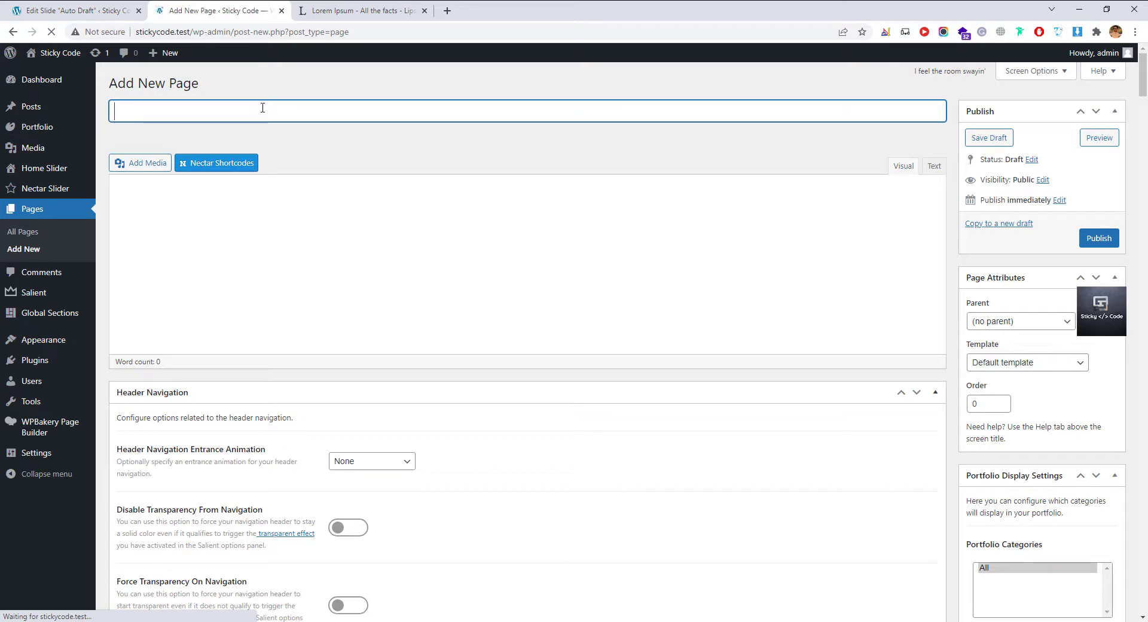
scroll(341, 303, down, 5)
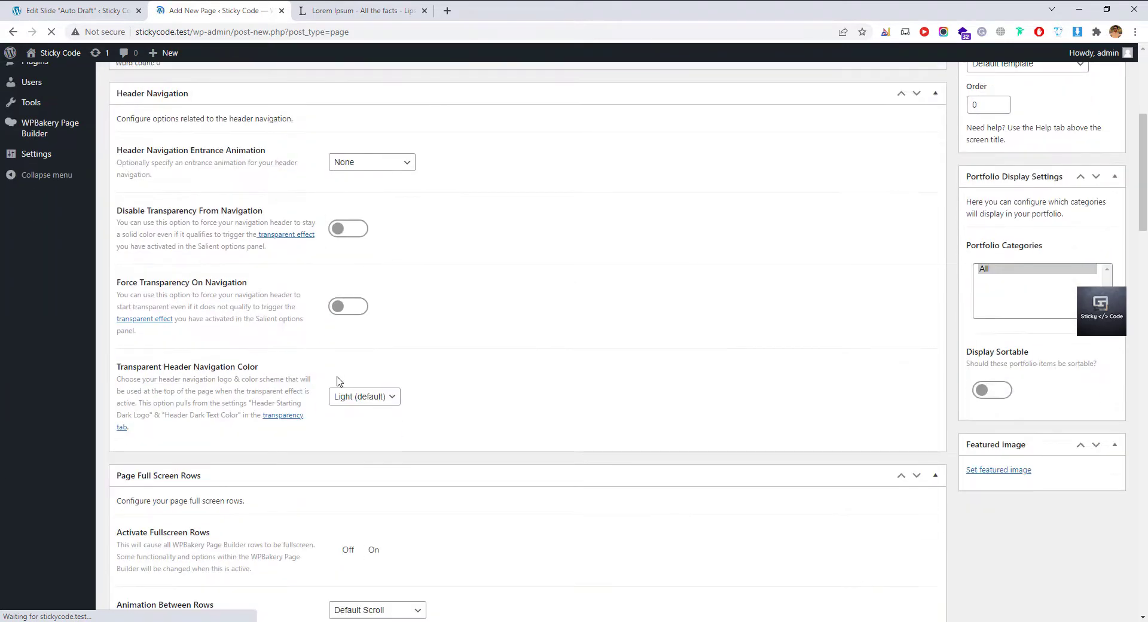
- Title the new page "Slider" and add a row to it in the Backend Editor
scroll(338, 379, up, 5)
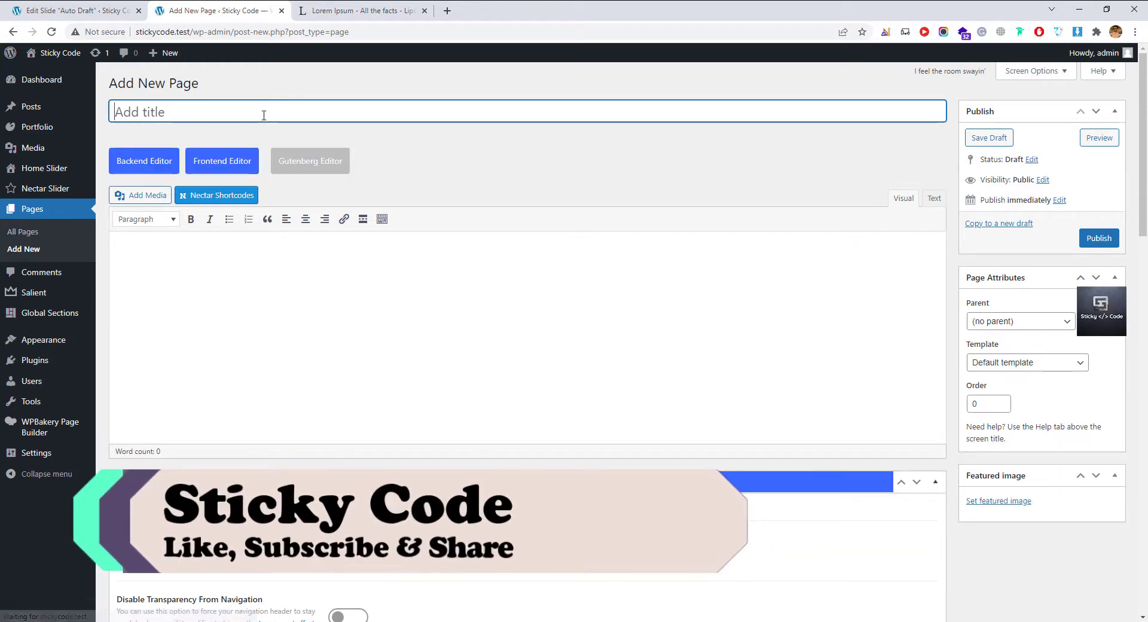
text(Slider)
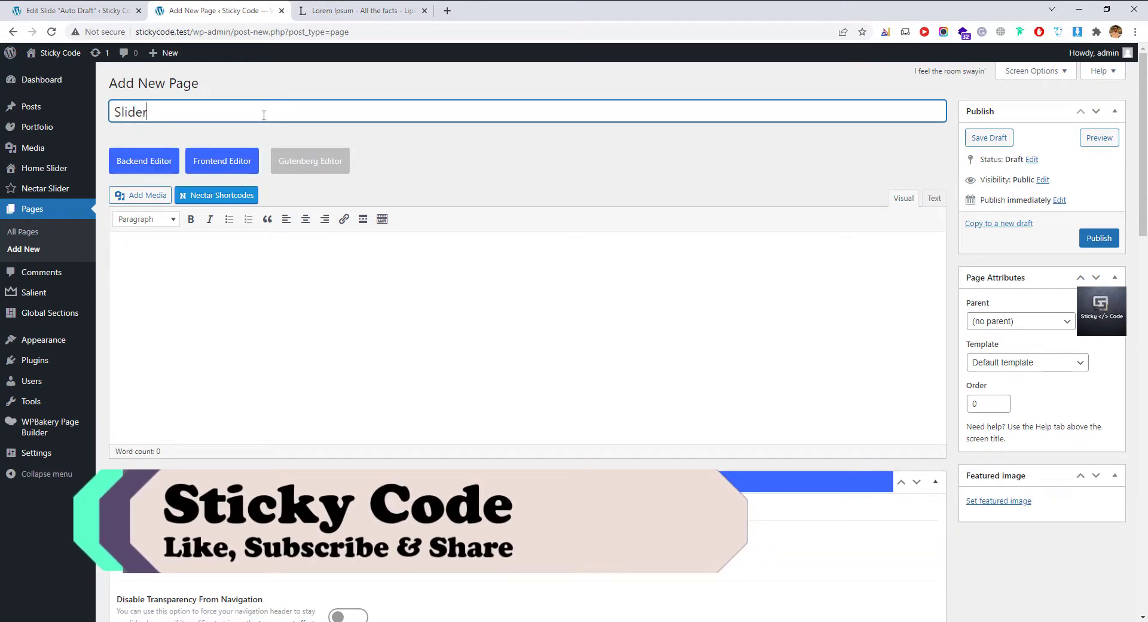
click(142, 171)
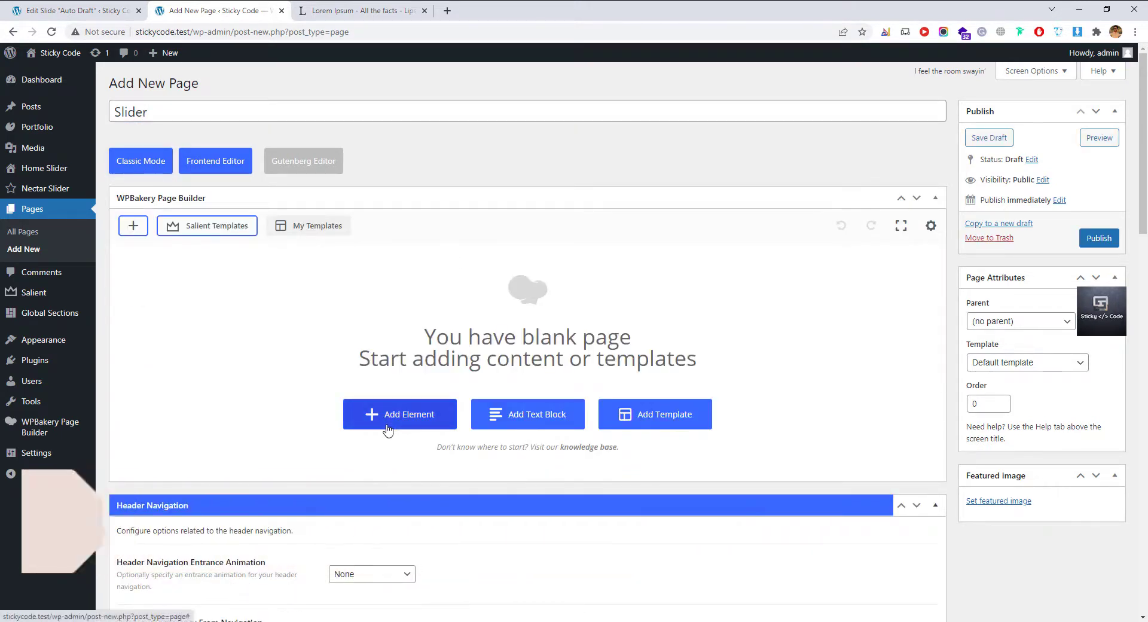
click(386, 426)
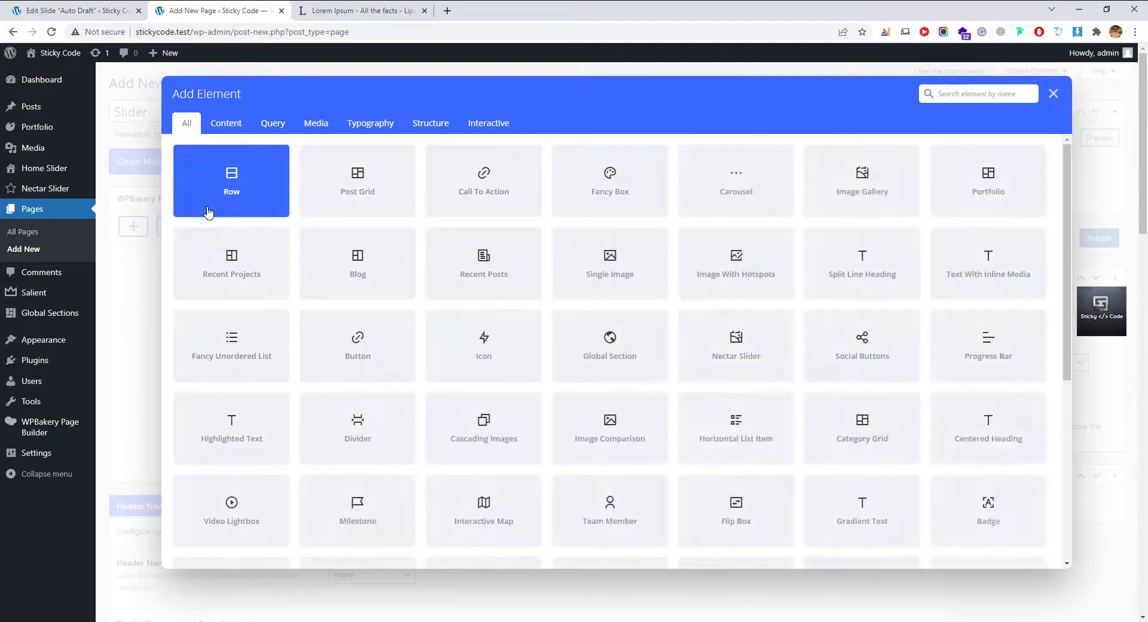
click(208, 212)
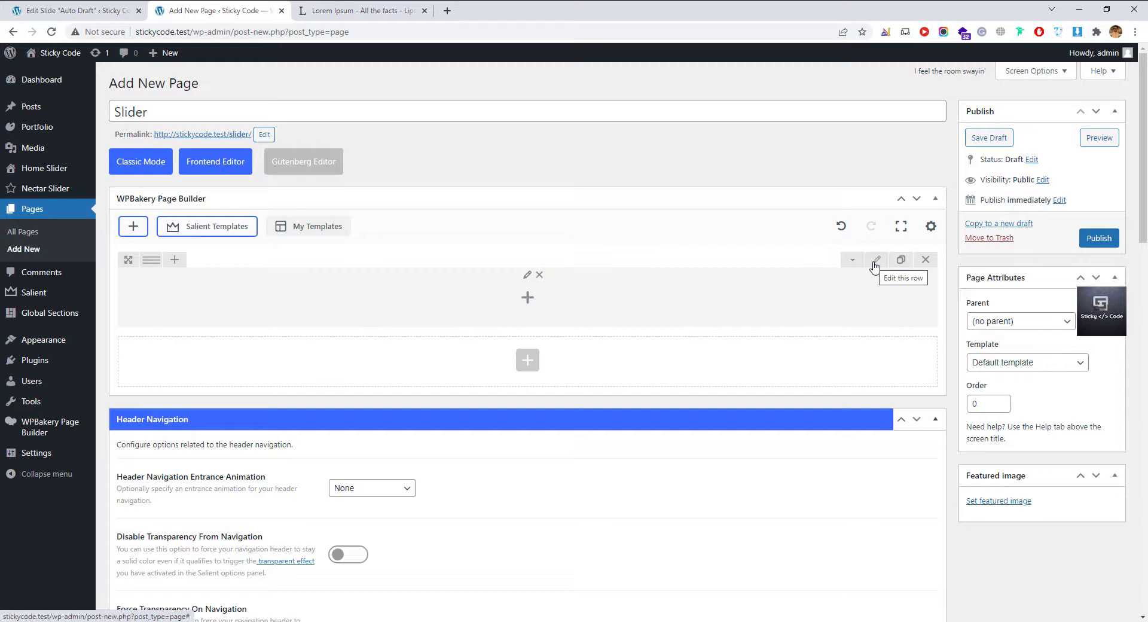
- Add a Nectar Slider element to the row and choose "slider" as its slider
click(528, 297)
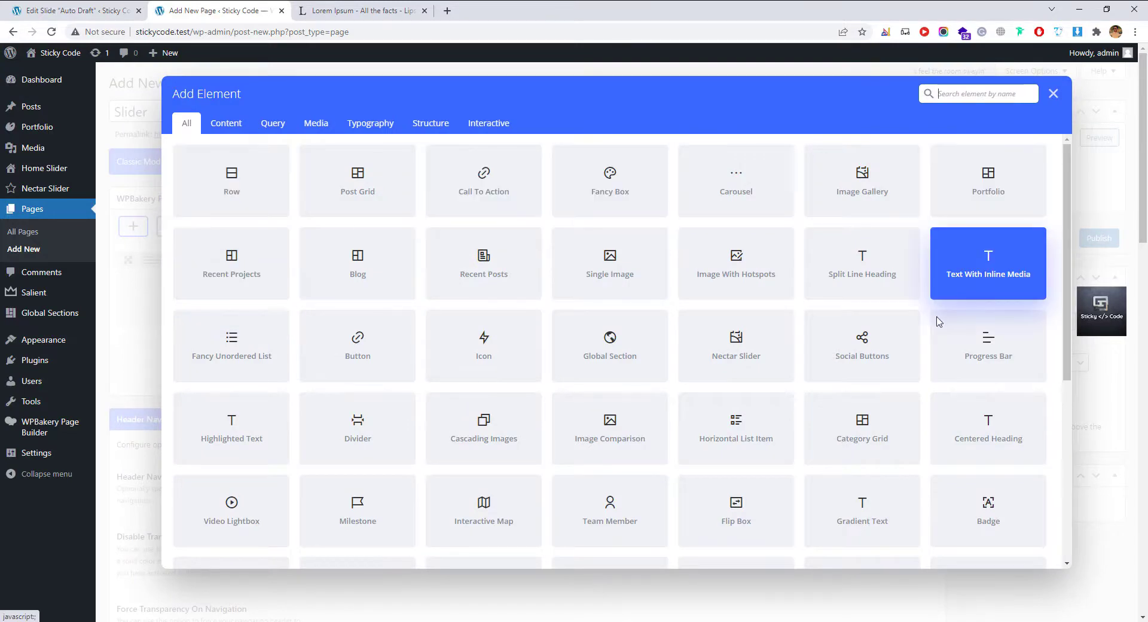
text(nec)
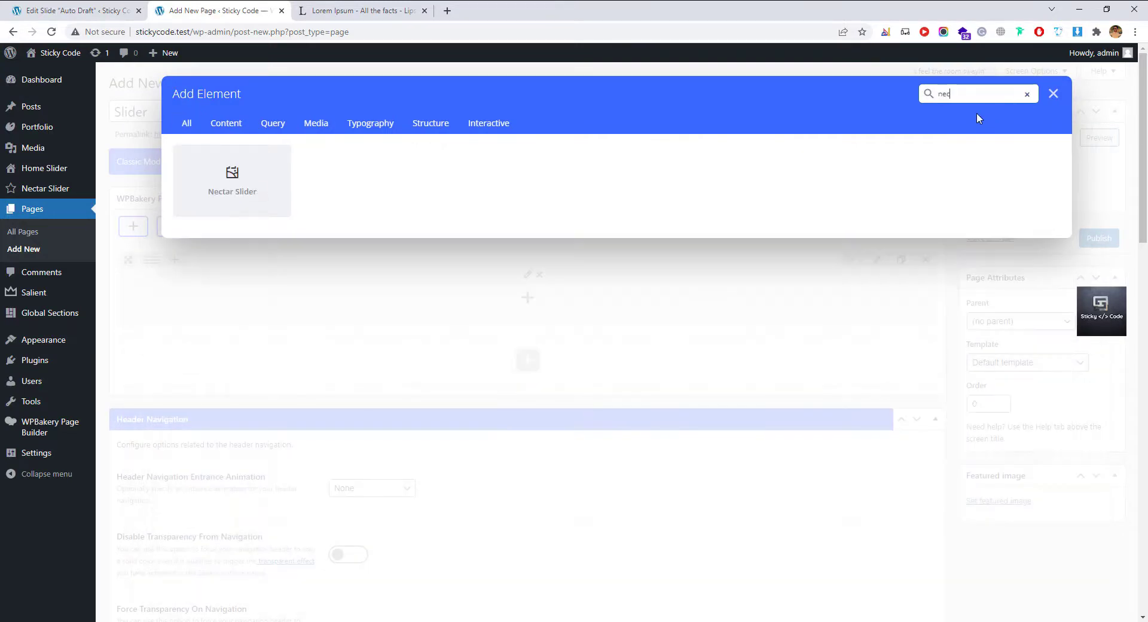
click(255, 178)
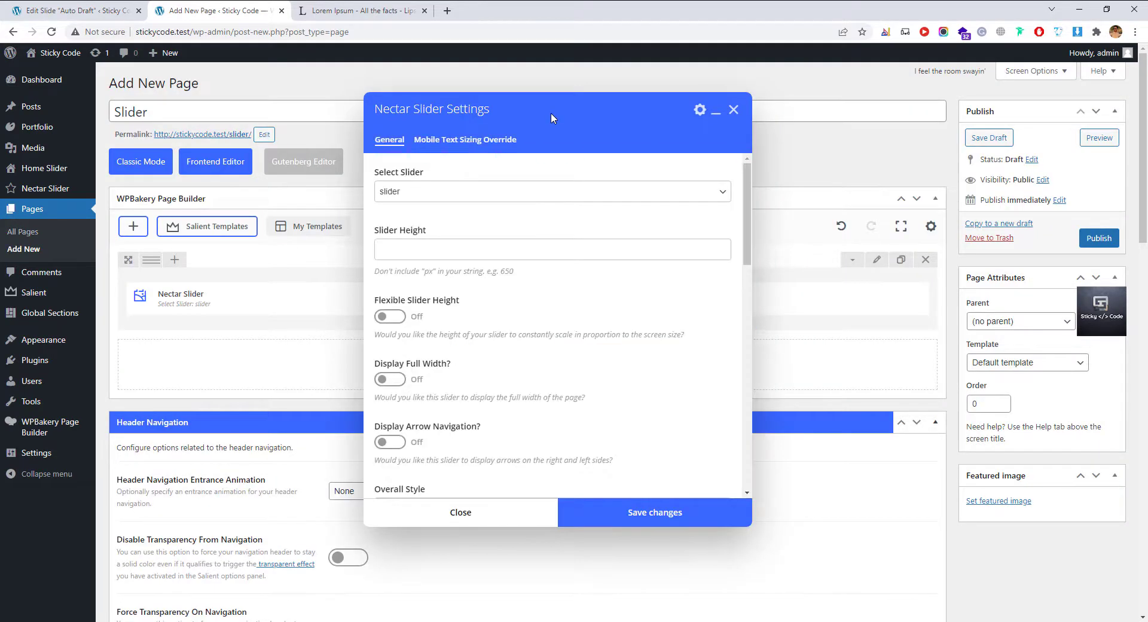
click(508, 191)
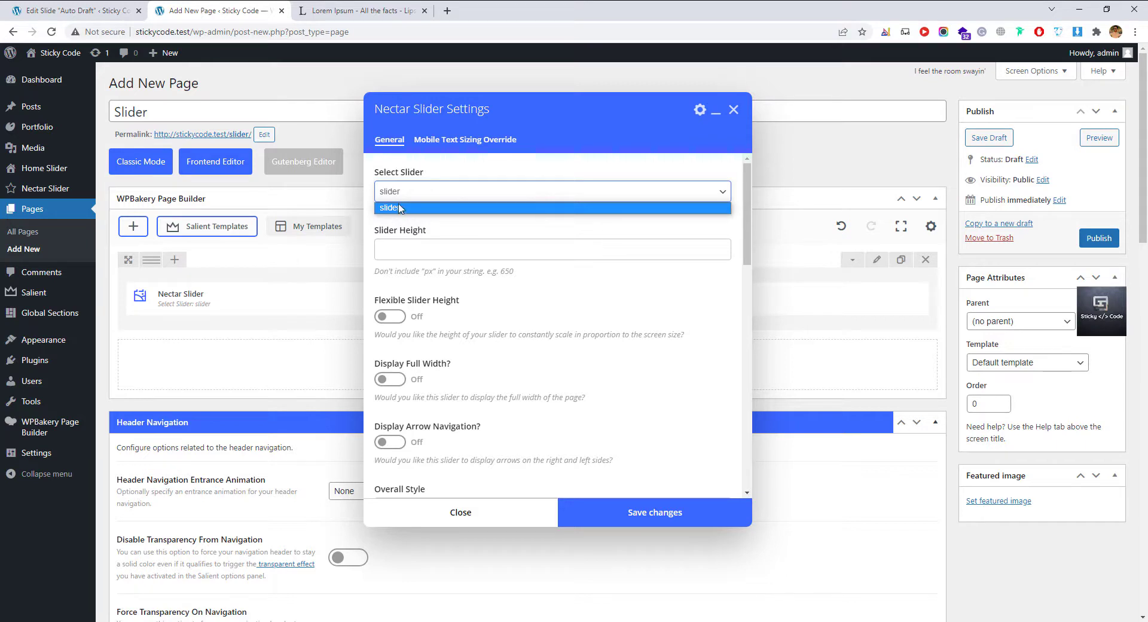
click(416, 196)
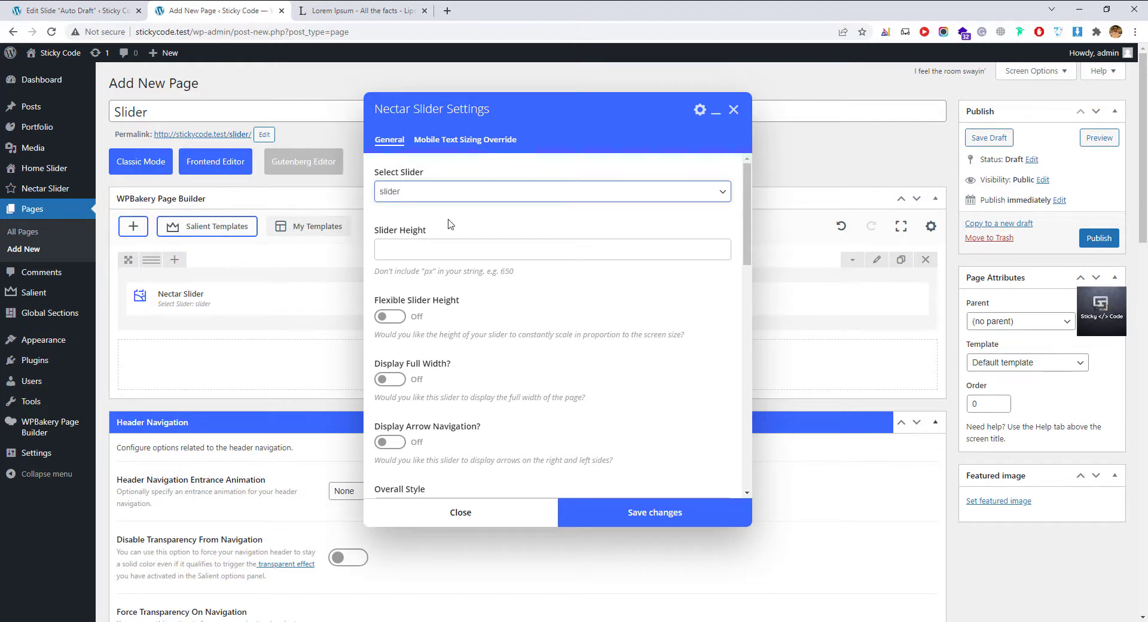
- Leave Slider Height empty, turn on Flexible Slider Height and set the Minimum Slider Height to 800
click(455, 239)
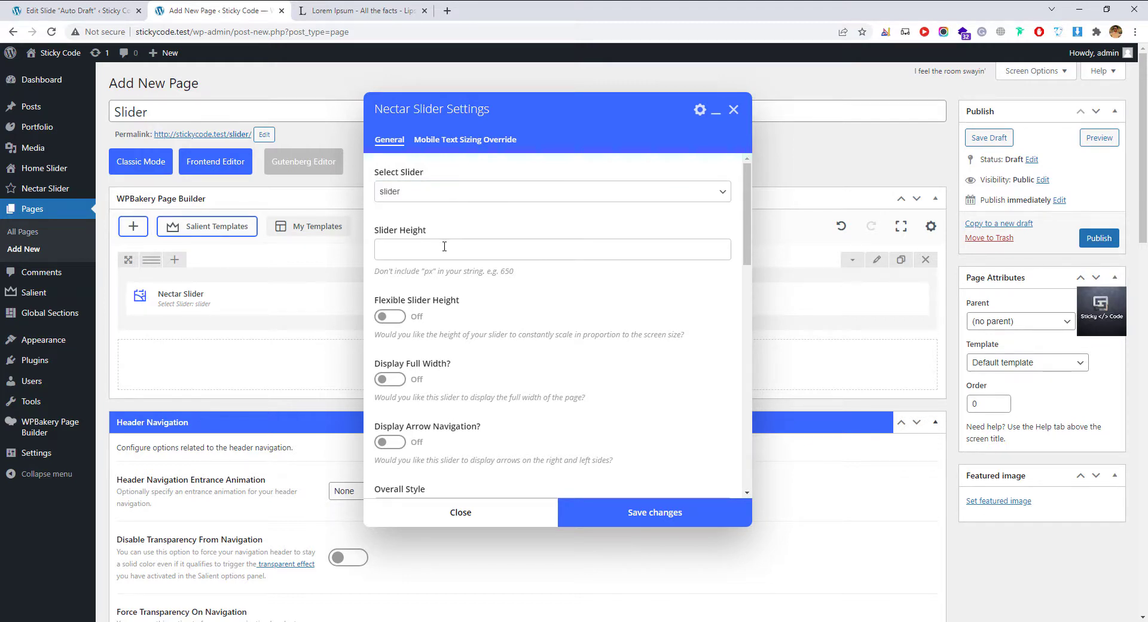
click(444, 246)
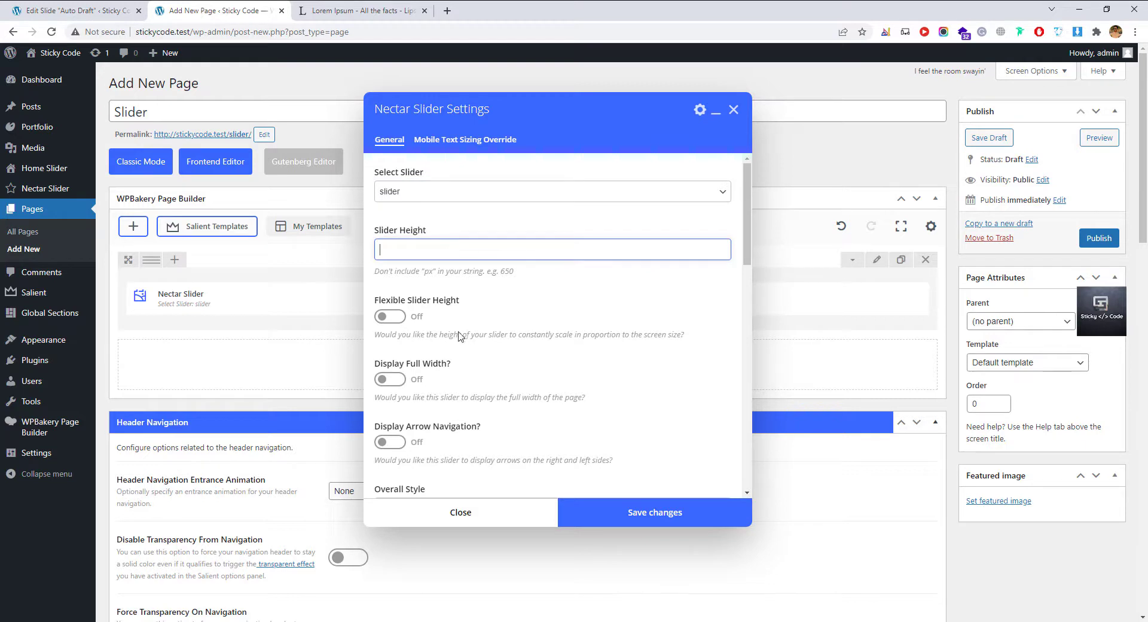
click(392, 319)
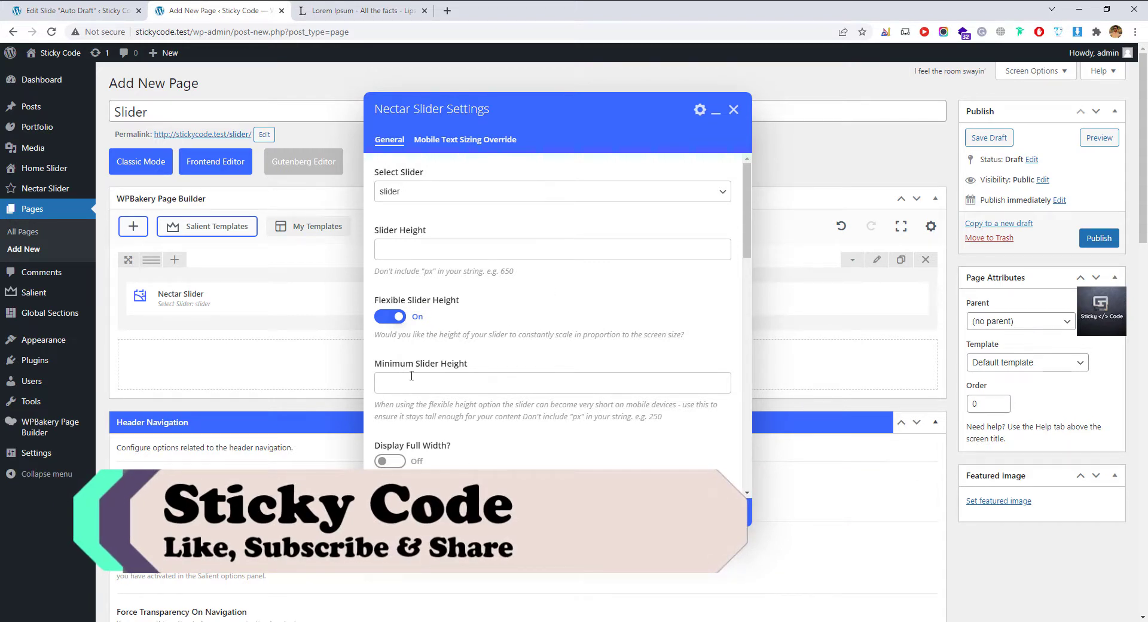
click(491, 385)
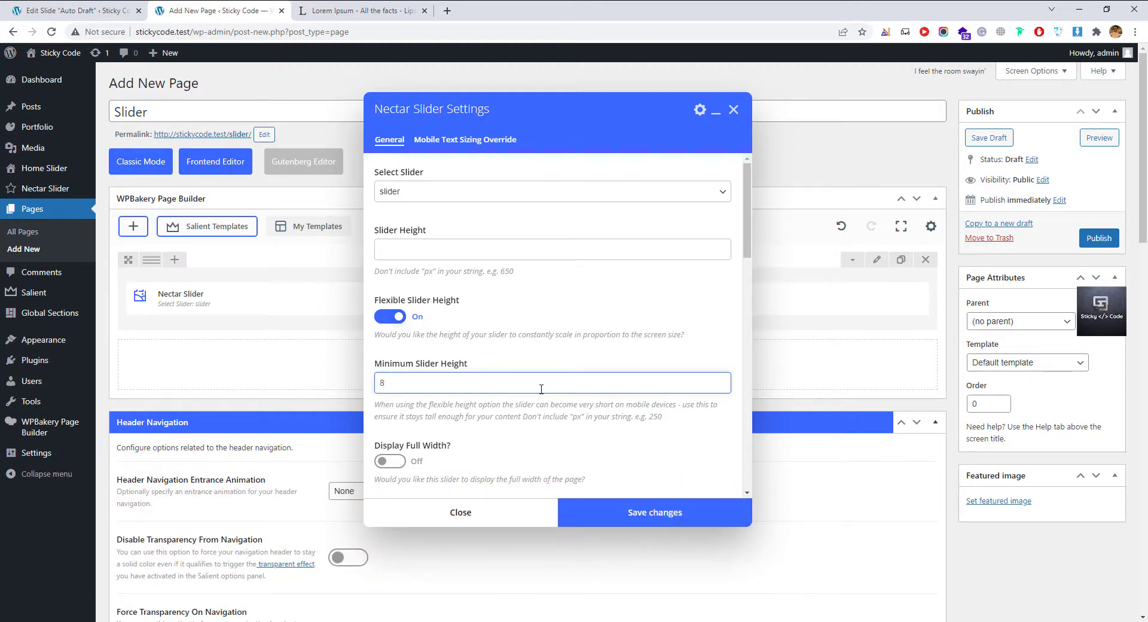
click(517, 368)
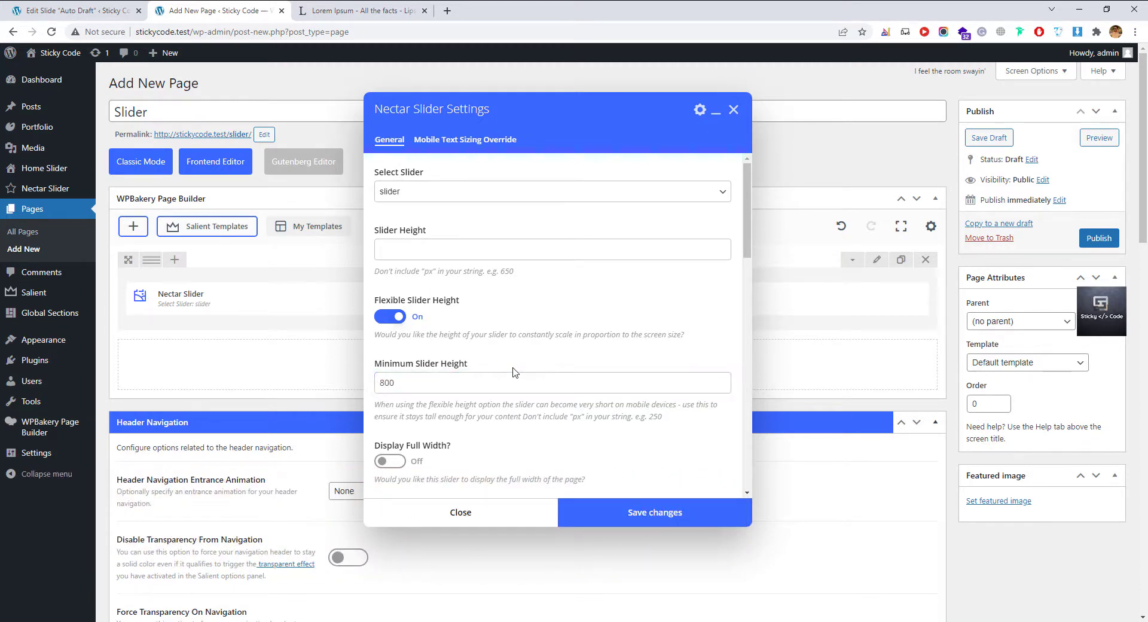
- Turn on full-width display for the slider and keep the Classic overall style
scroll(512, 370, down, 2)
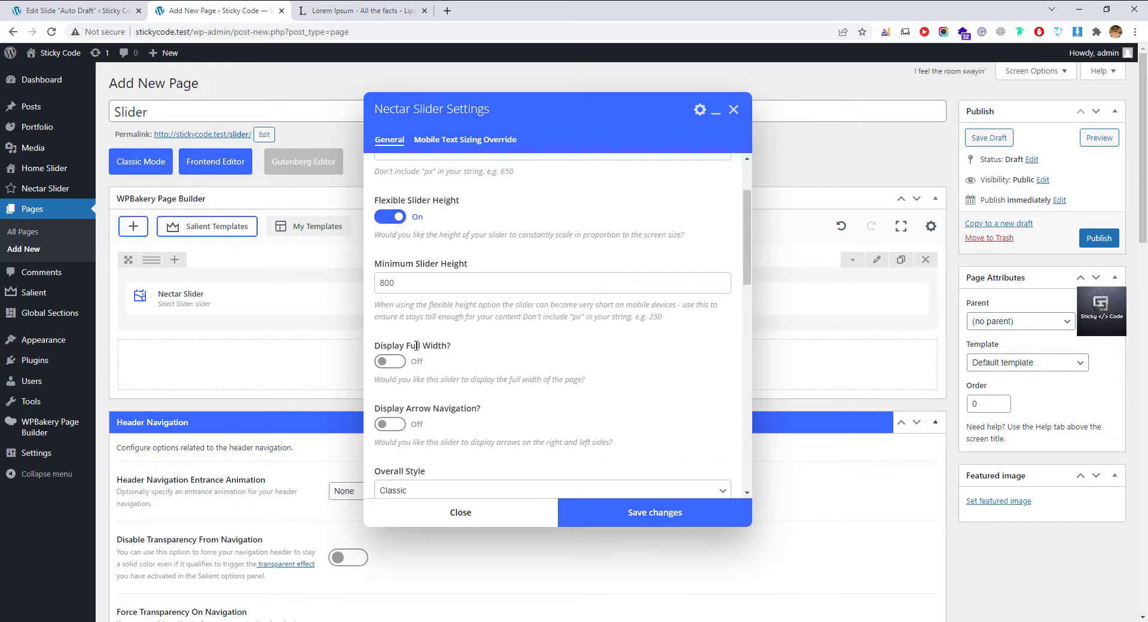
click(387, 362)
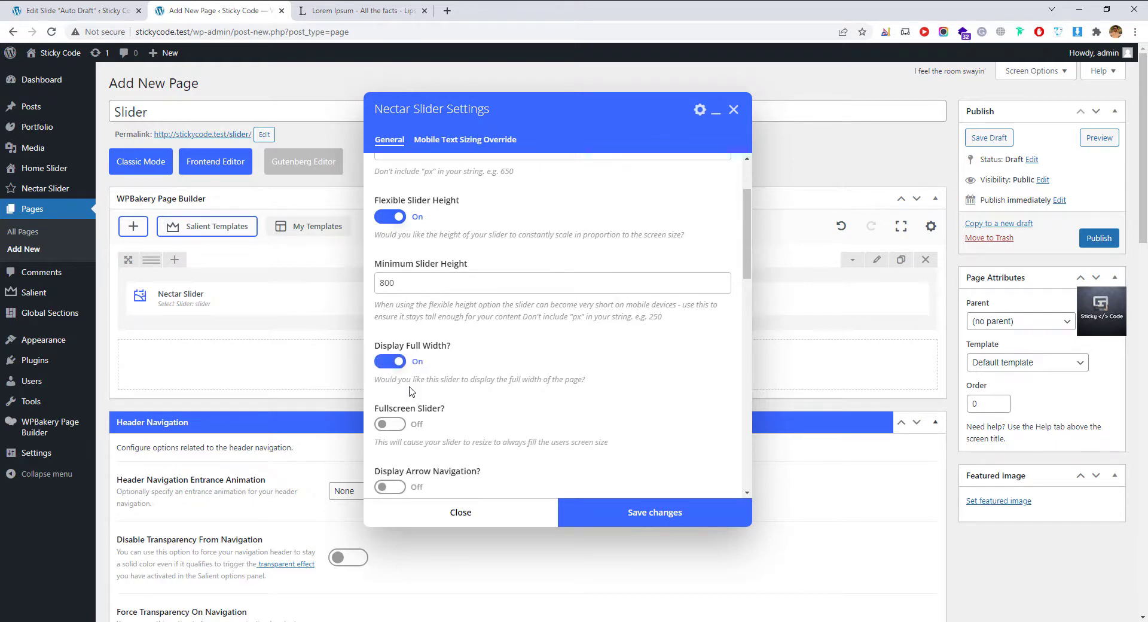
scroll(413, 387, down, 2)
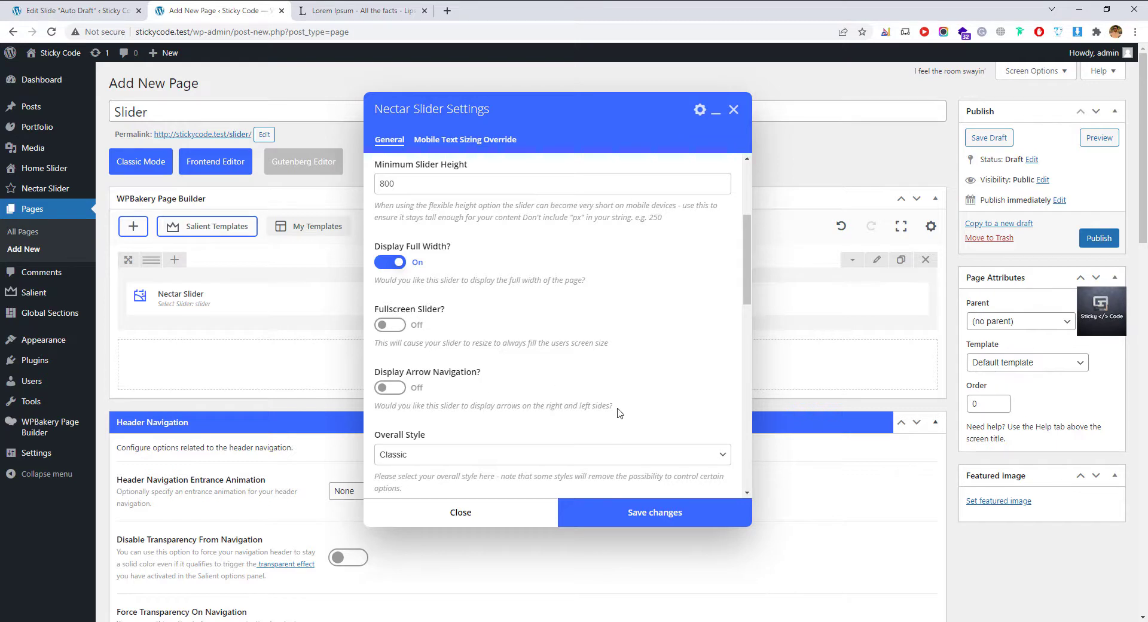
scroll(413, 340, down, 2)
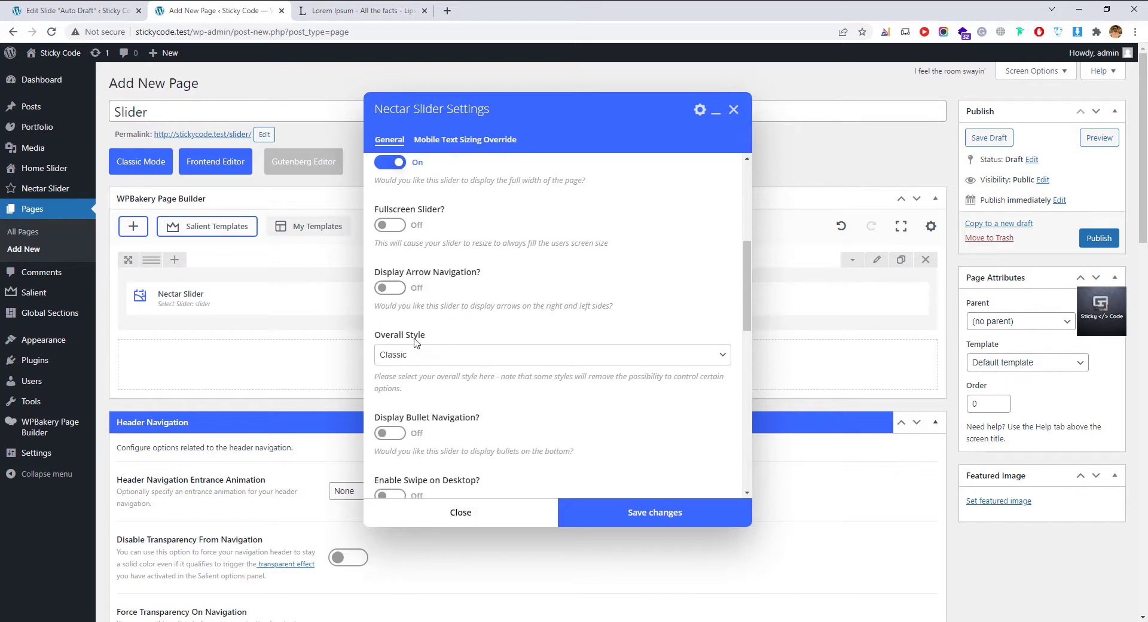
click(409, 357)
click(409, 369)
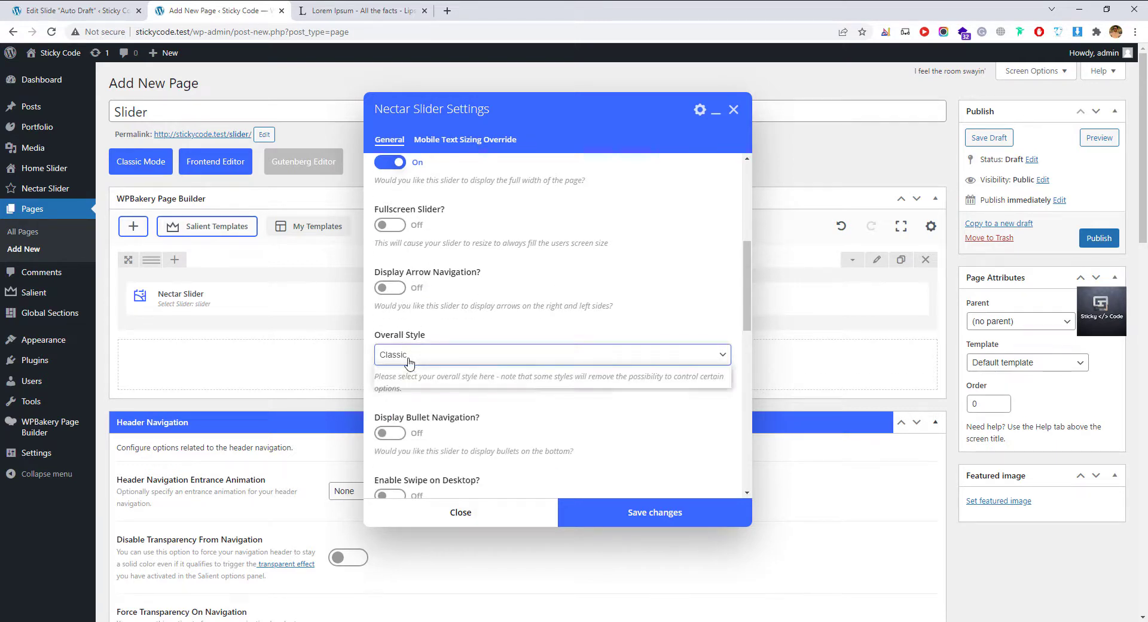
- Examine the bullet navigation, desktop swipe, parallax and slide background animation options of the slider
scroll(400, 436, down, 2)
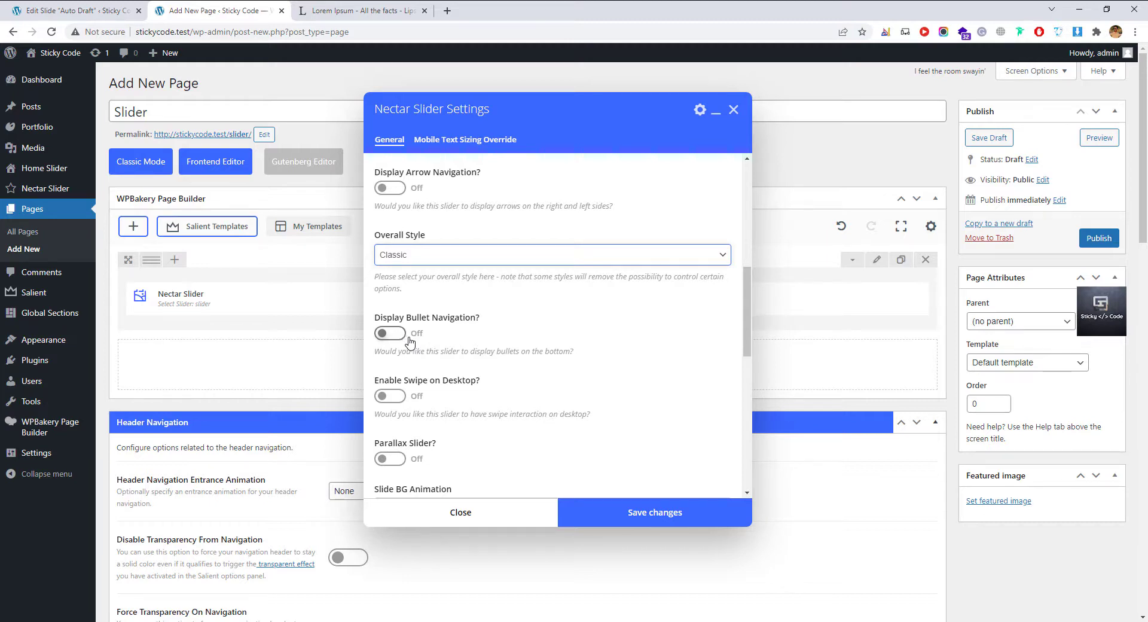
double_click(435, 381)
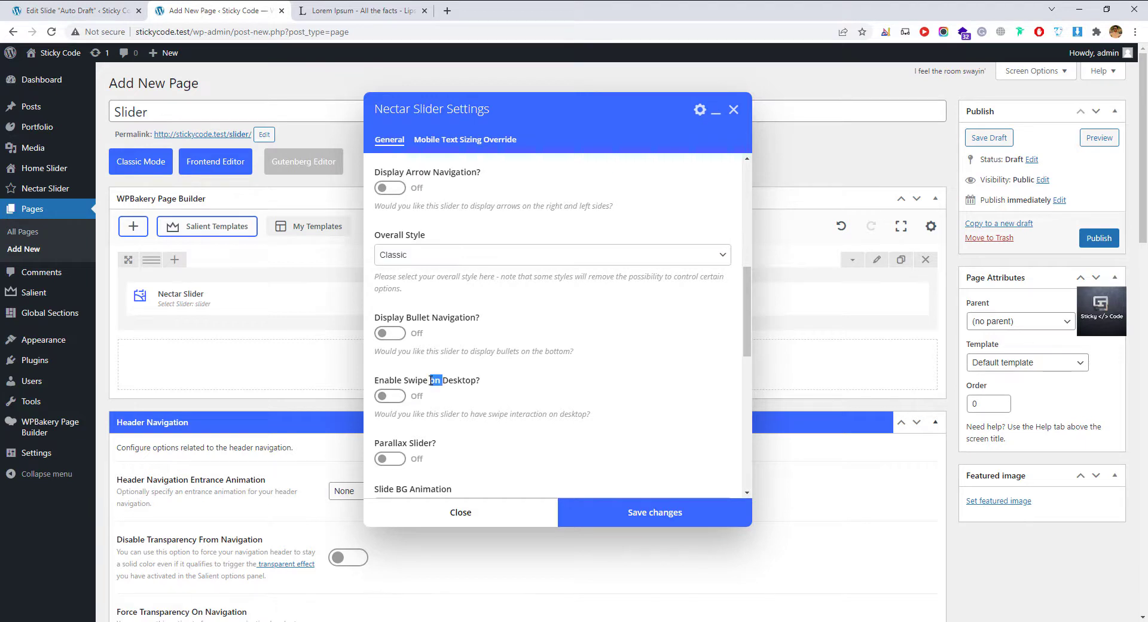
triple_click(442, 381)
click(541, 383)
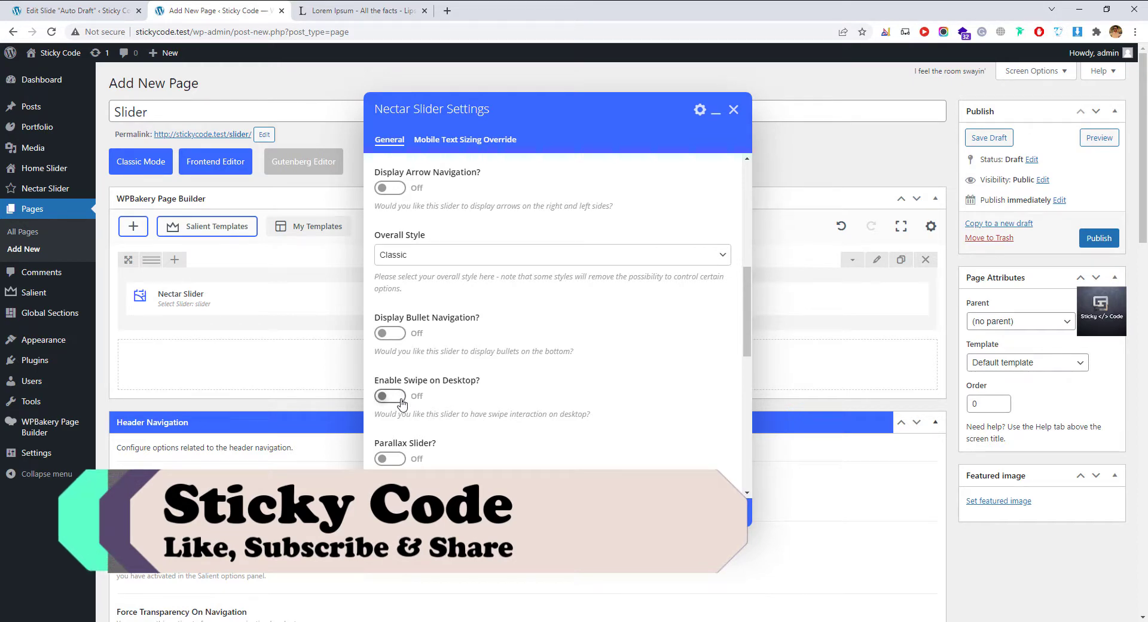
scroll(402, 405, down, 2)
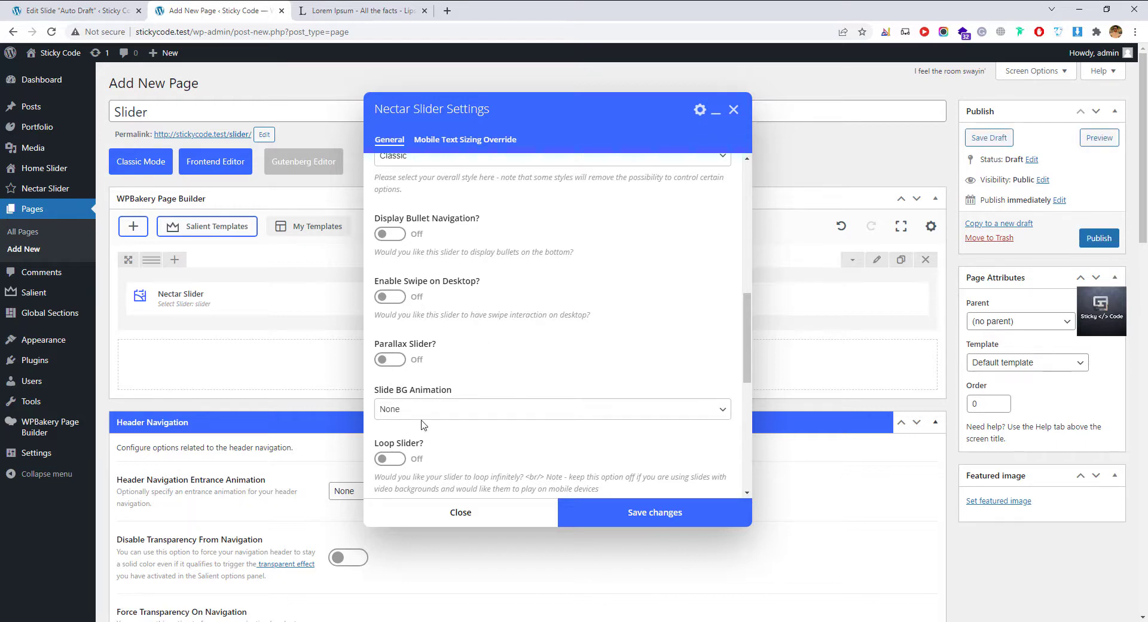
click(441, 409)
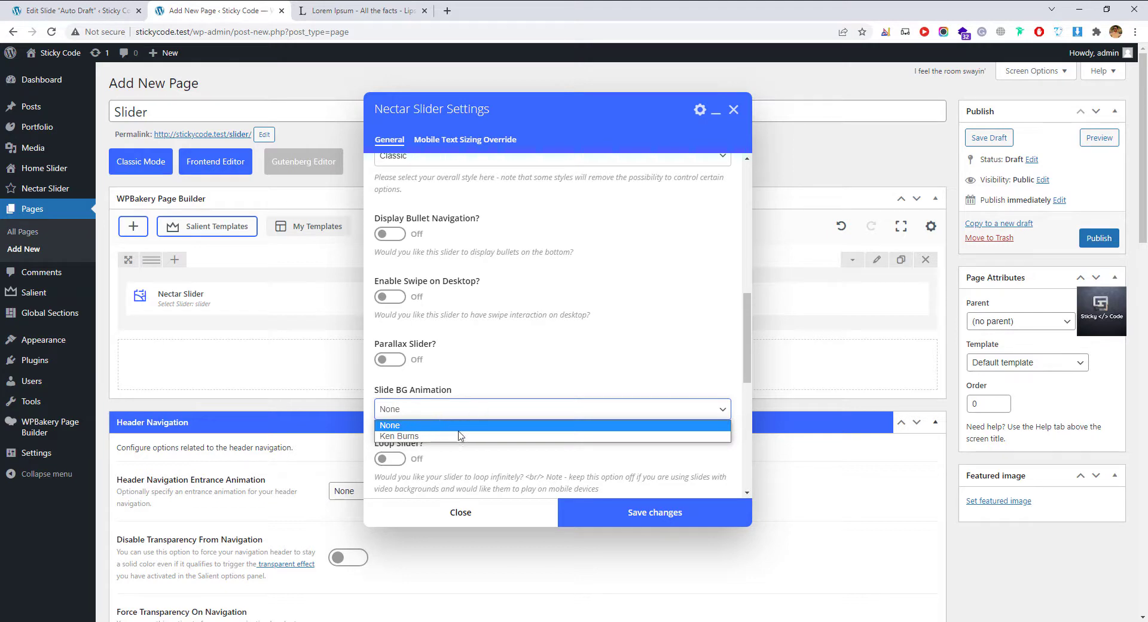
click(524, 371)
- Turn on slider looping, keeping Slide as the slider transition and Fade In From Bottom as the caption transition
scroll(496, 410, down, 2)
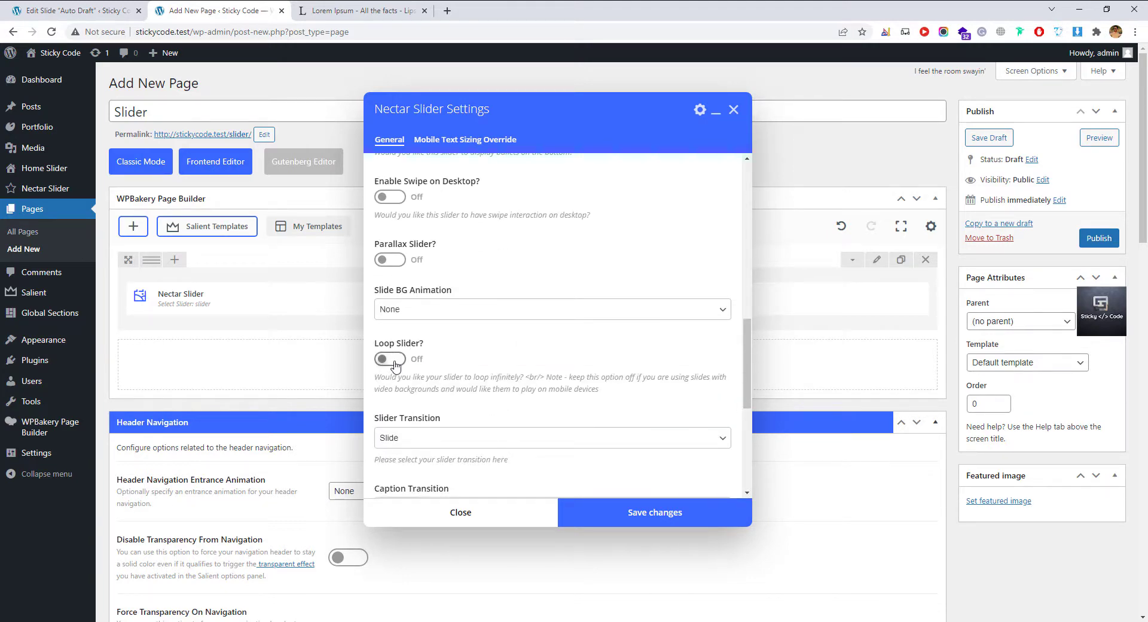
click(393, 360)
click(421, 437)
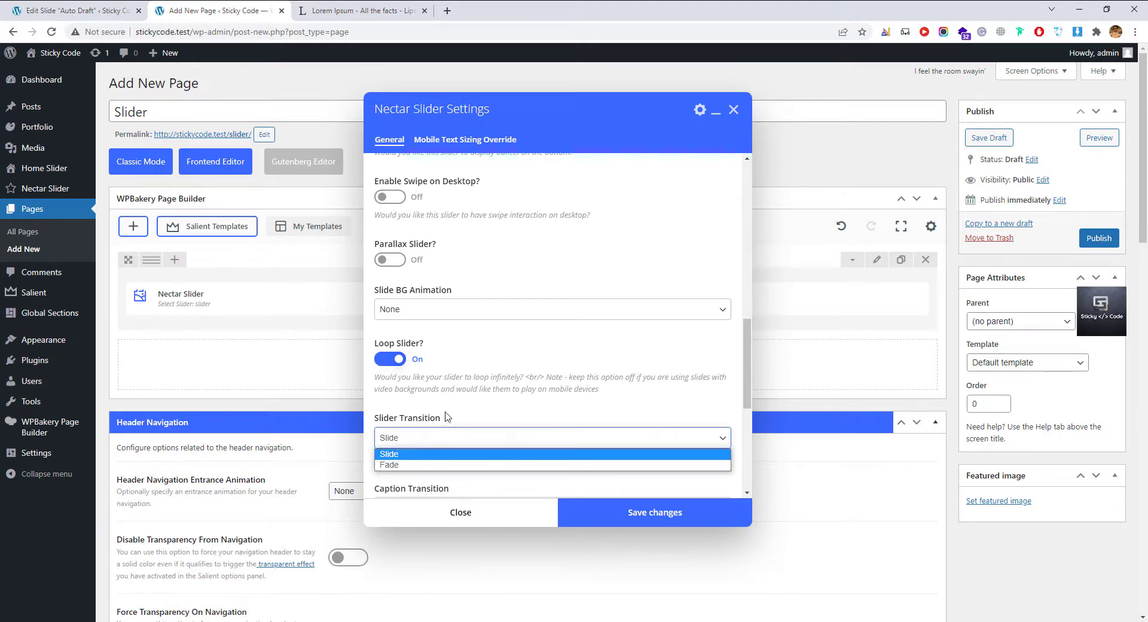
scroll(455, 406, down, 2)
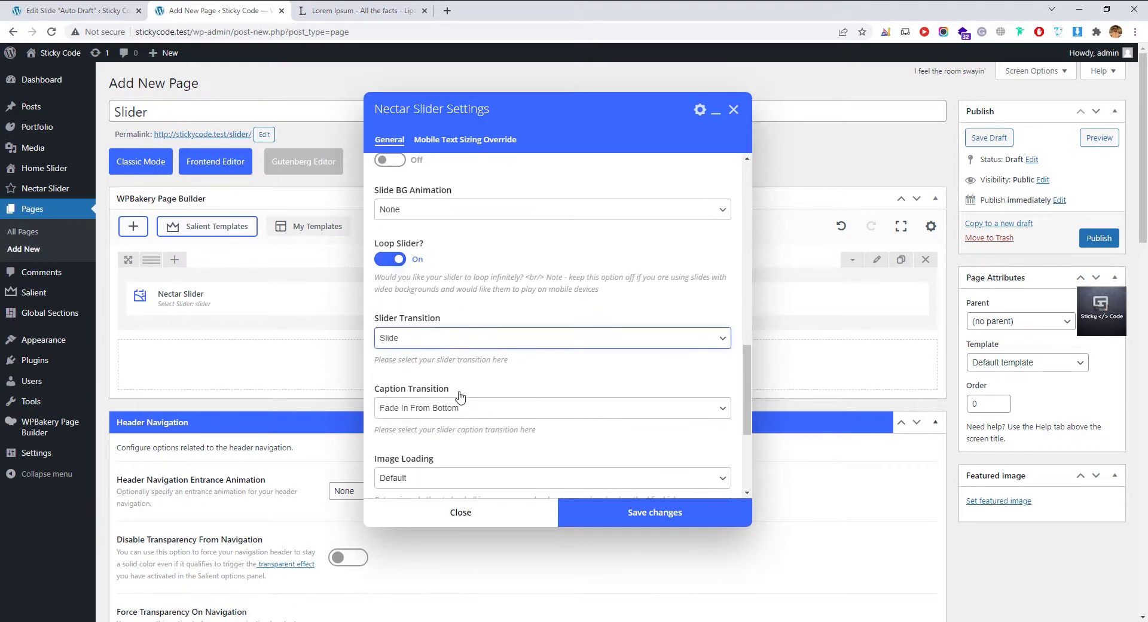
click(459, 339)
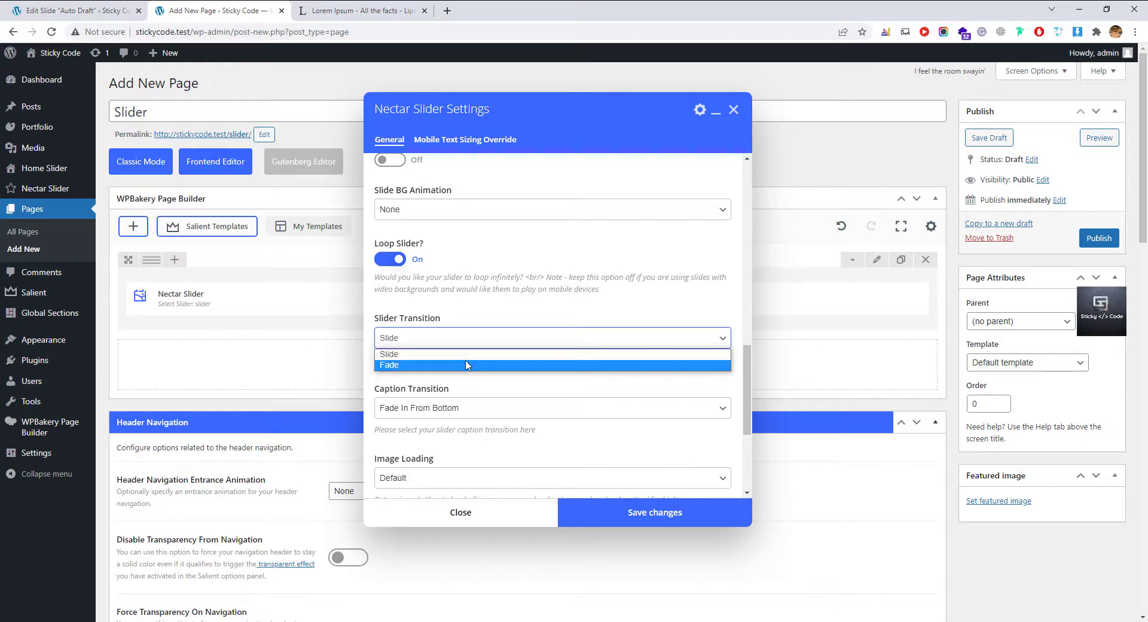
click(466, 357)
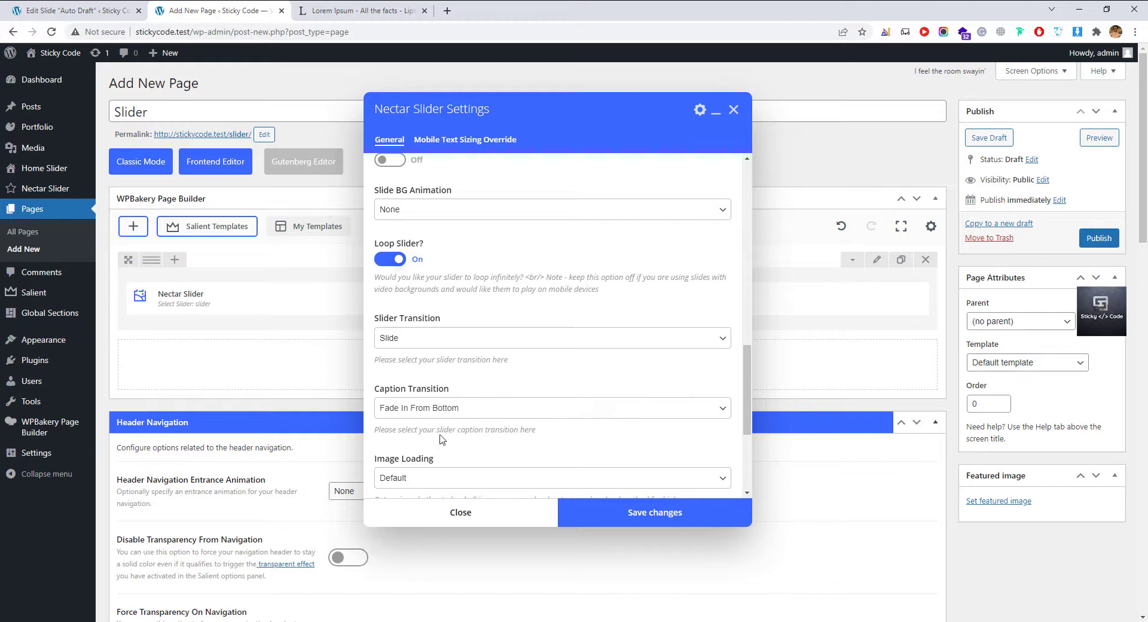
click(472, 407)
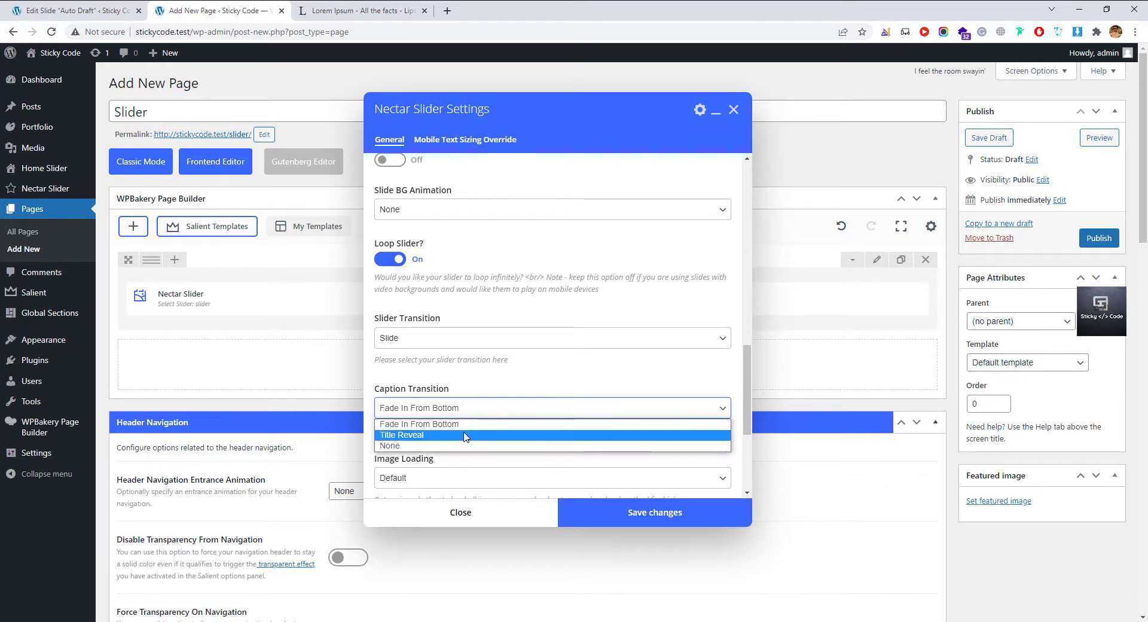
click(517, 390)
- Try Lazy Load for the slider's image loading and switch it back to Default
scroll(520, 385, down, 2)
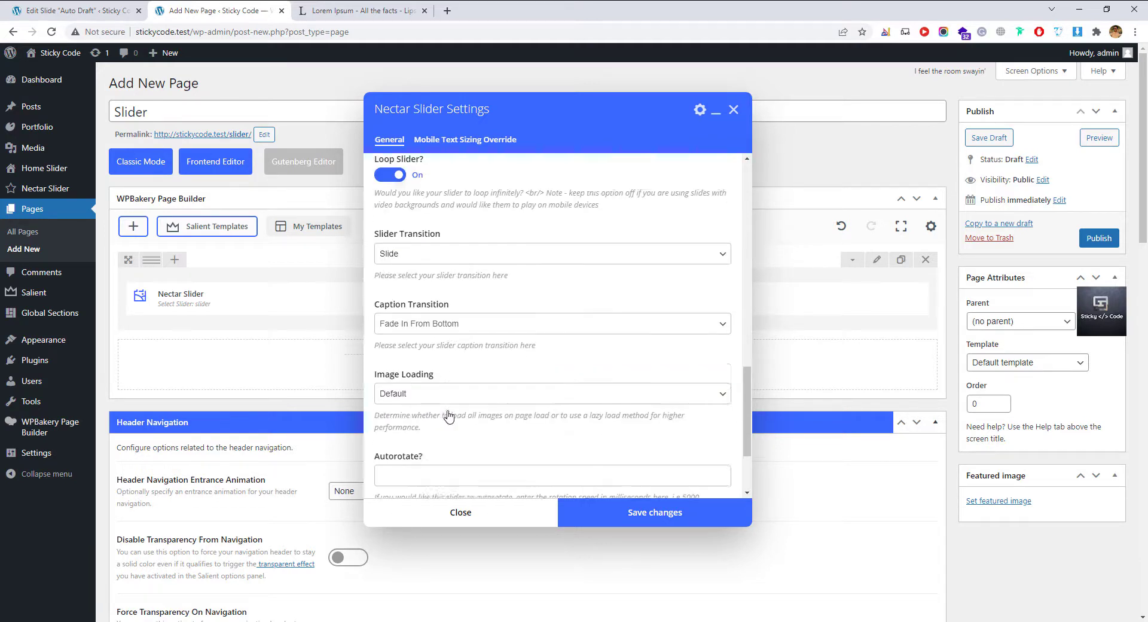
click(418, 381)
click(413, 403)
click(419, 382)
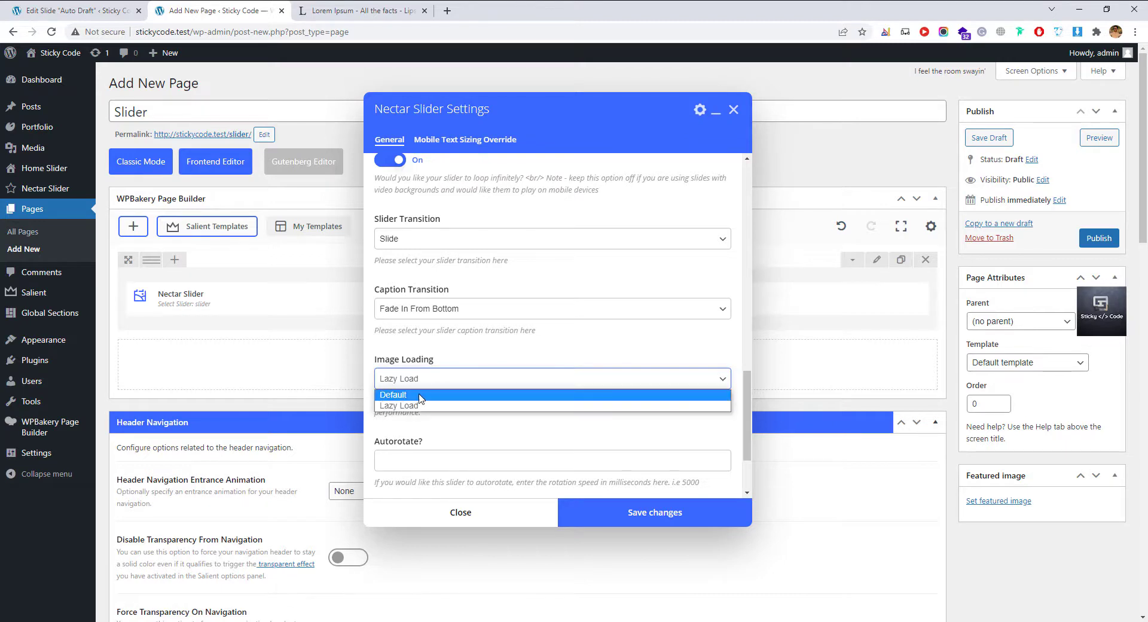
click(421, 393)
- Examine the autorotate, slide heading tag and button sizing options of the slider
scroll(420, 390, down, 2)
click(428, 353)
double_click(427, 351)
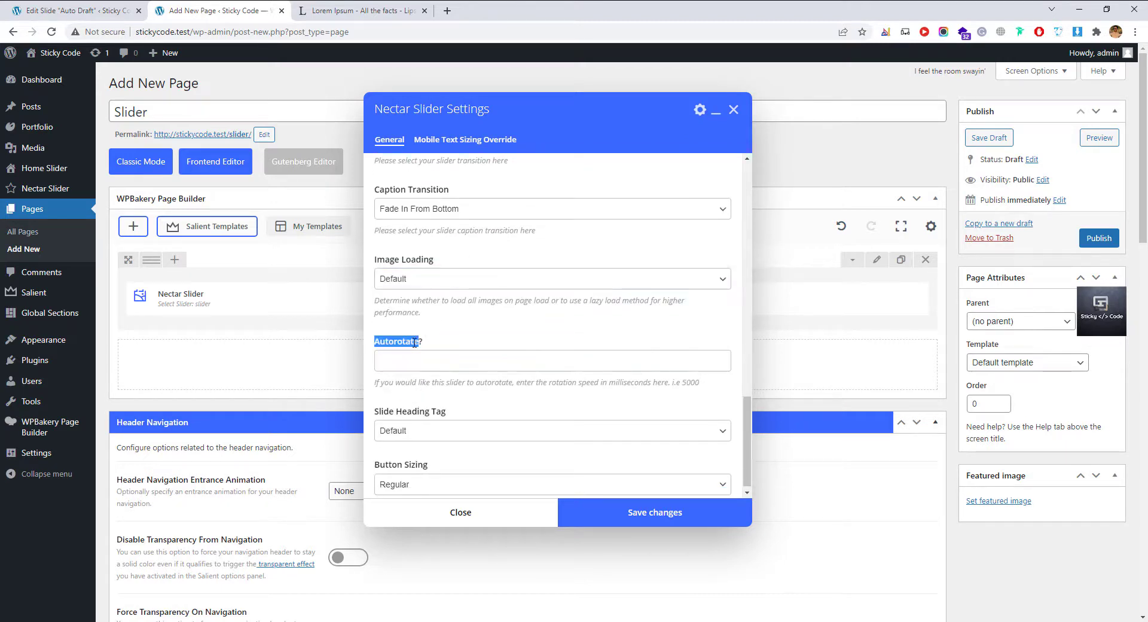
click(444, 361)
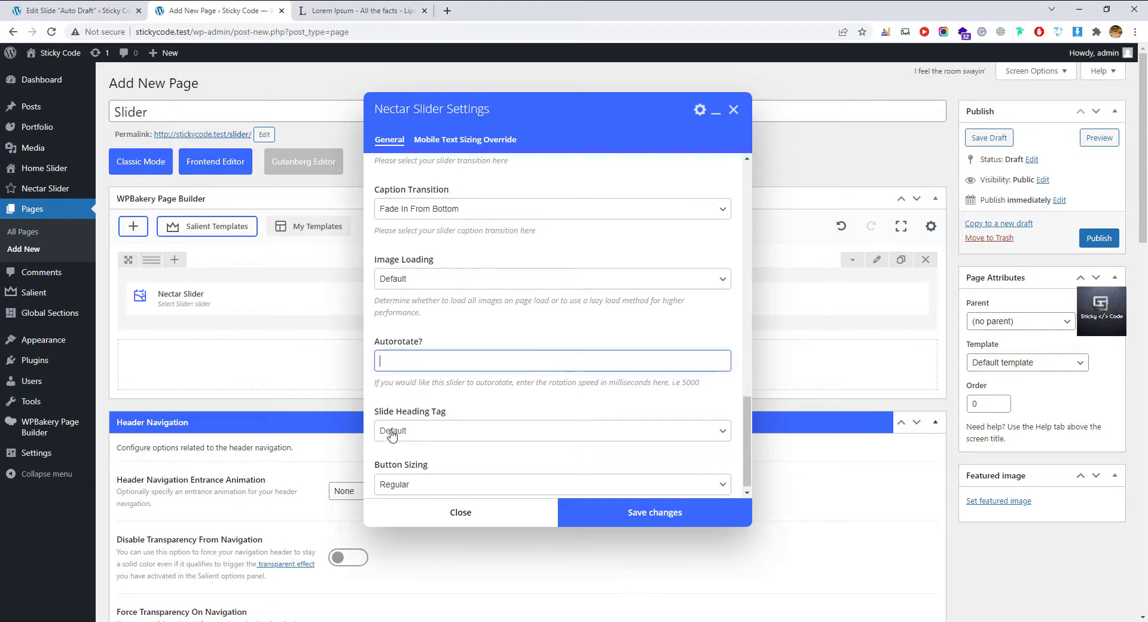
click(421, 432)
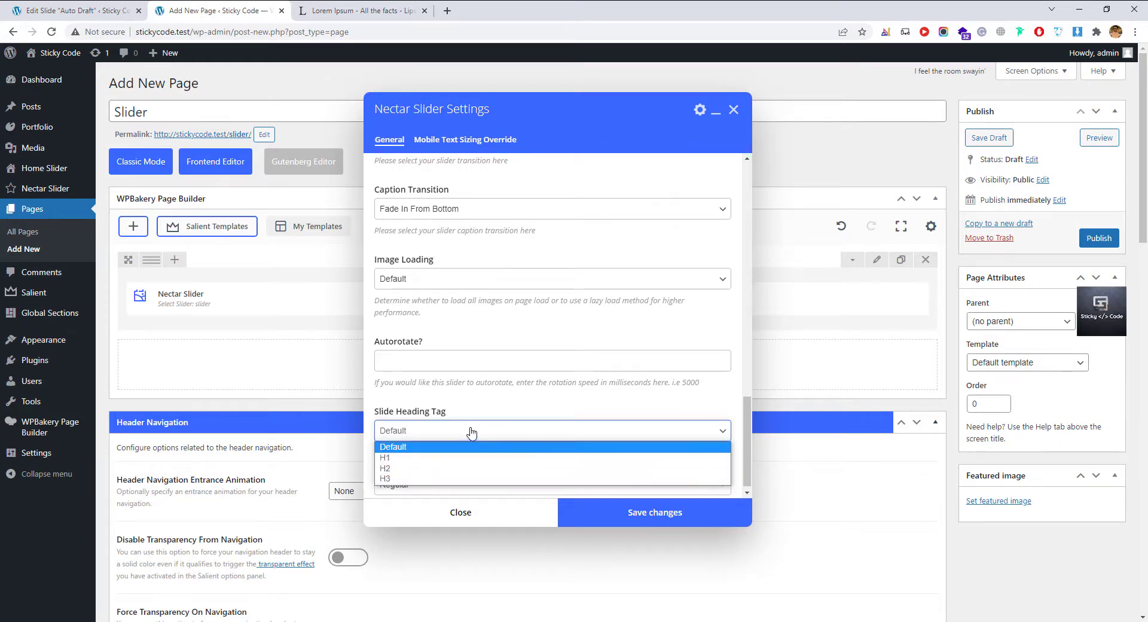
click(457, 416)
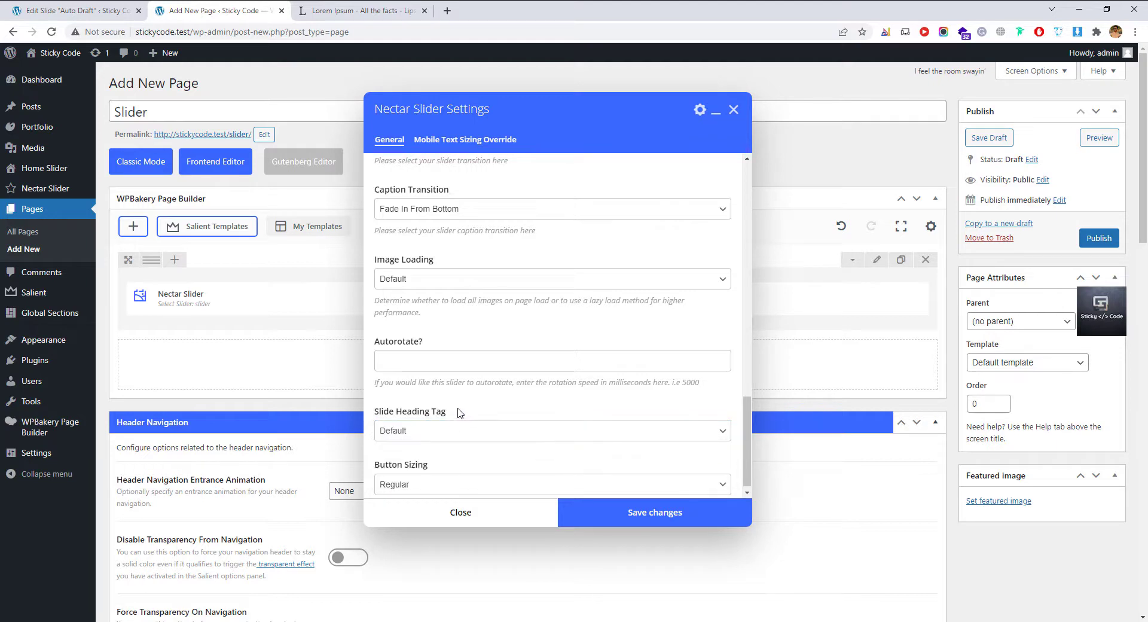
scroll(446, 439, down, 1)
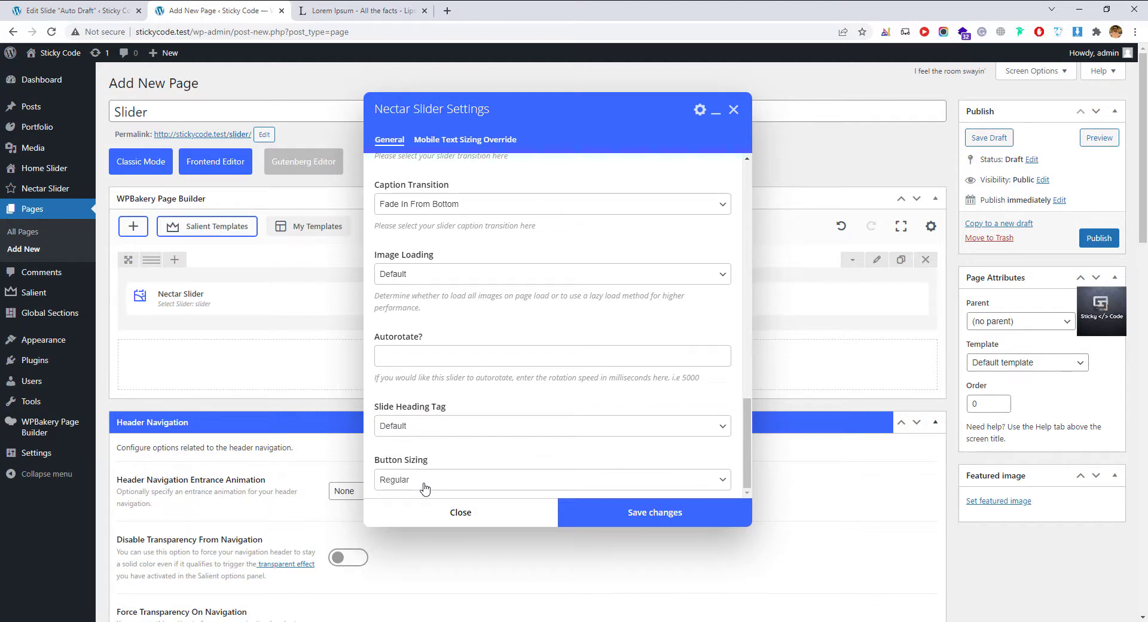
click(405, 480)
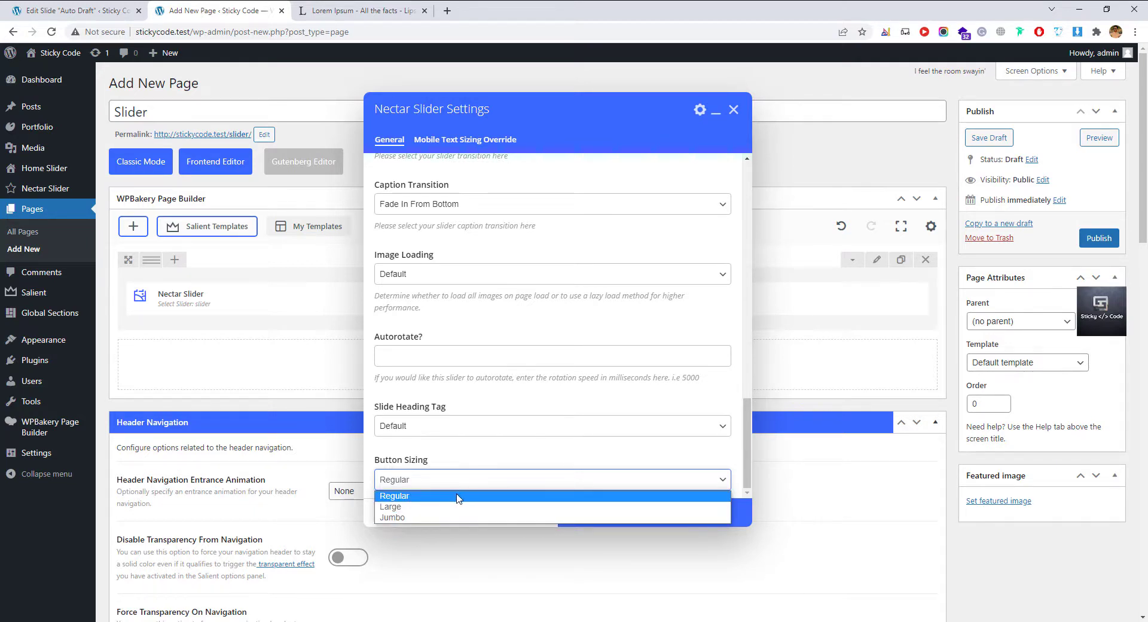
click(472, 463)
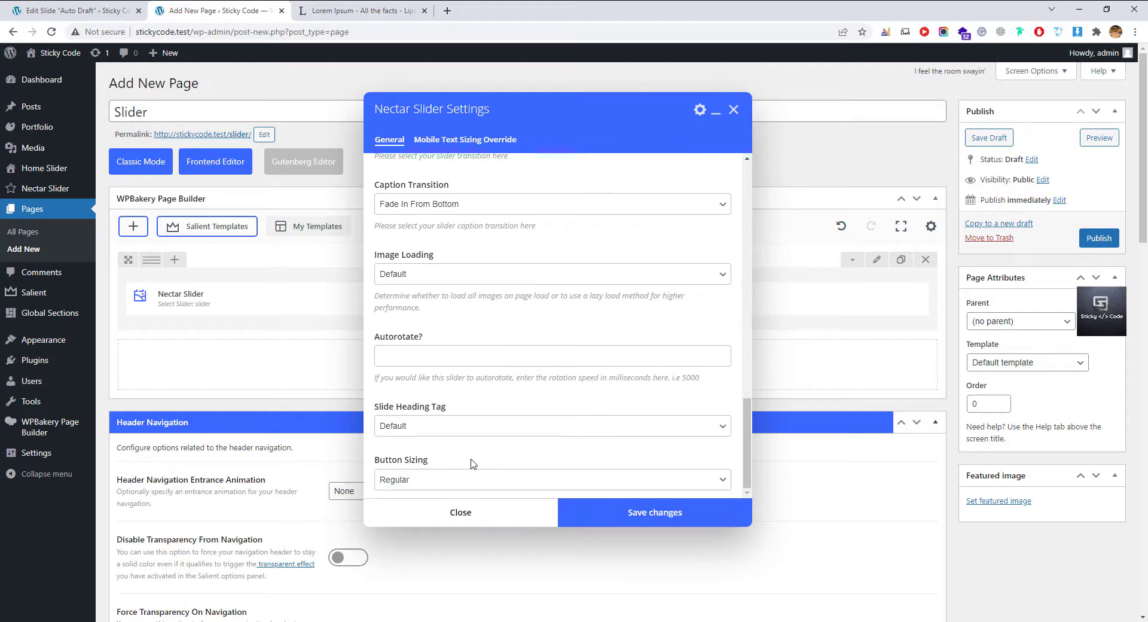
- Save the Nectar Slider element's settings and publish the Slider page
scroll(477, 422, up, 15)
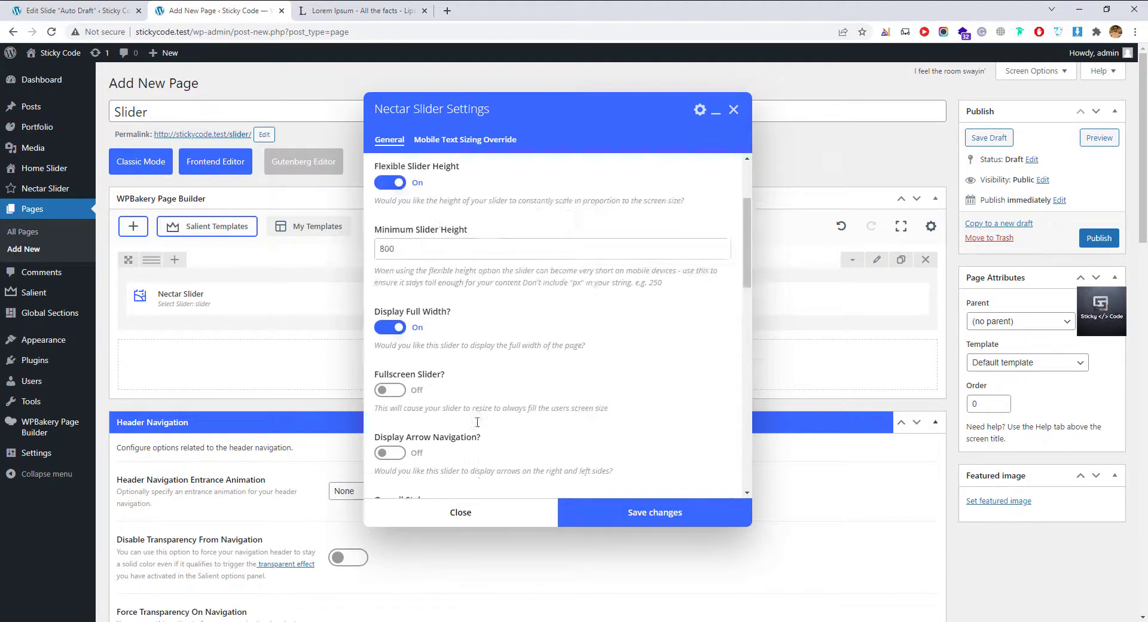
click(598, 514)
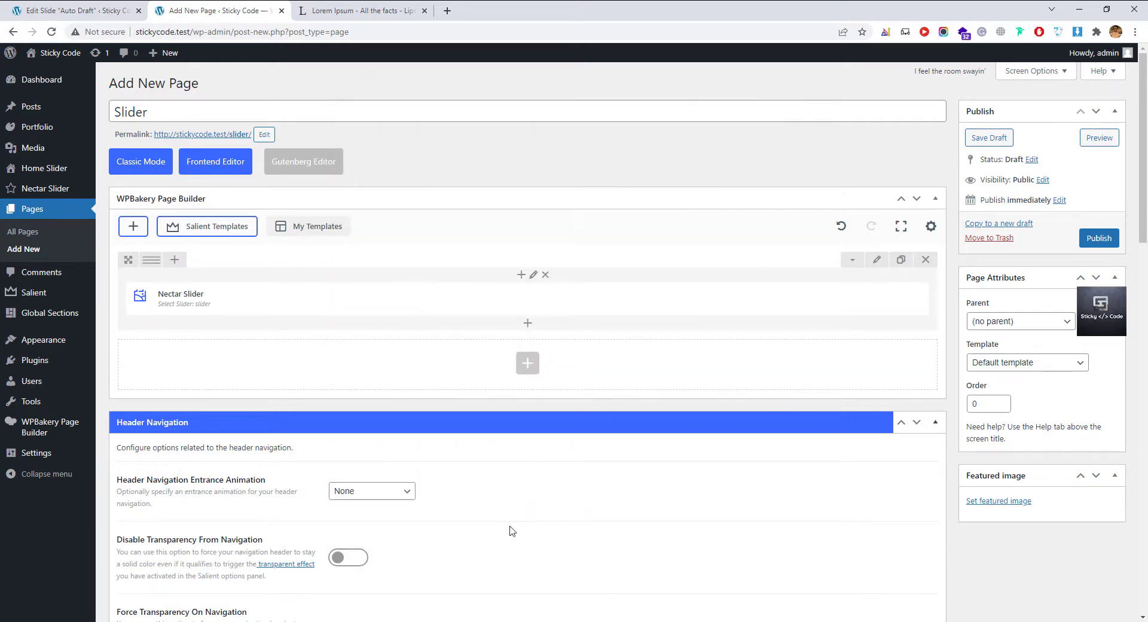
click(1110, 244)
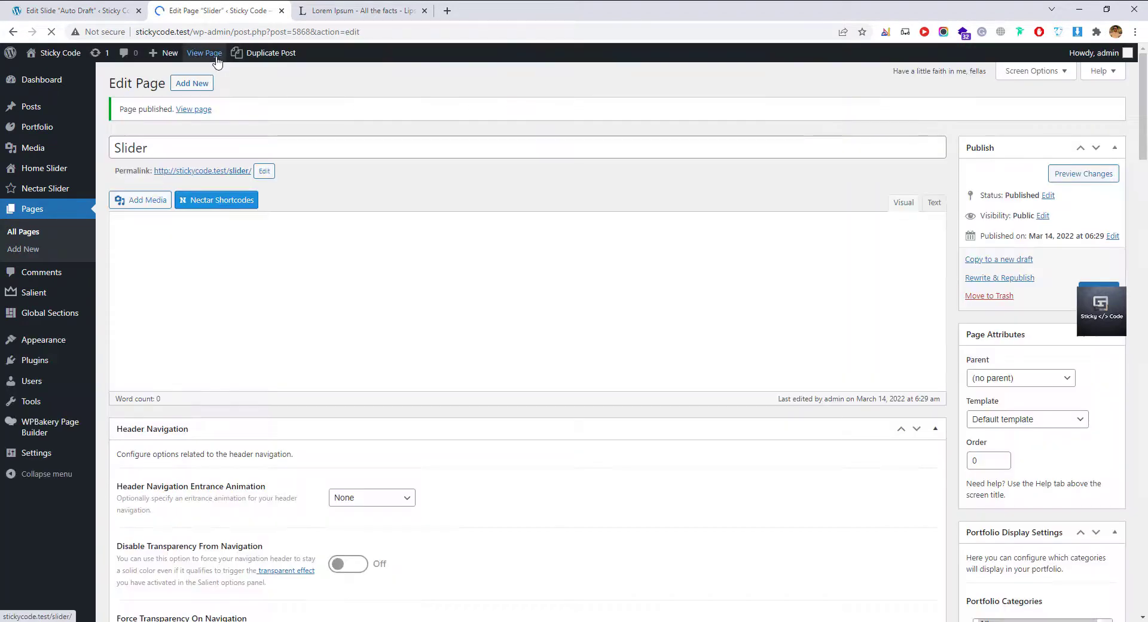
- Open the published Slider page in a separate browser tab and check how the slide displays
right_click(210, 58)
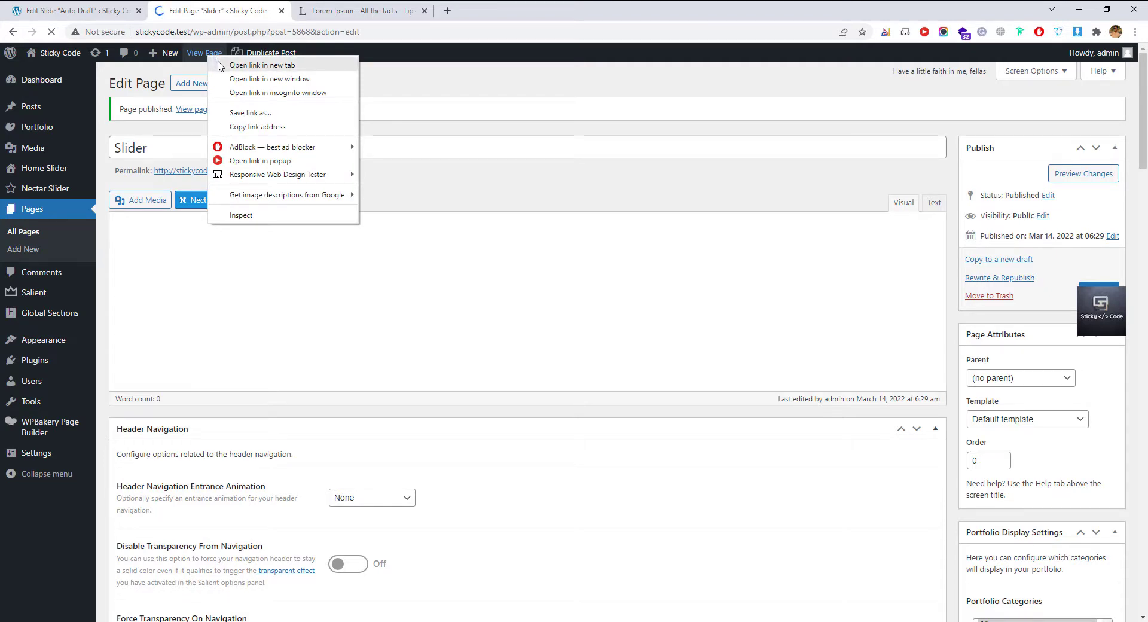
click(220, 66)
click(325, 16)
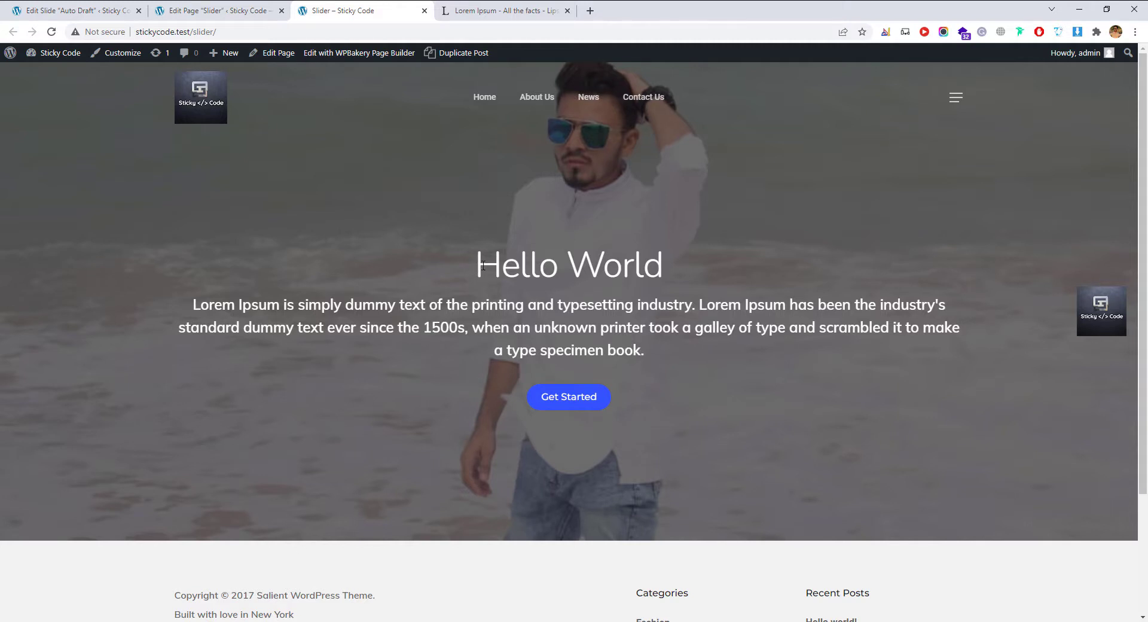
double_click(542, 312)
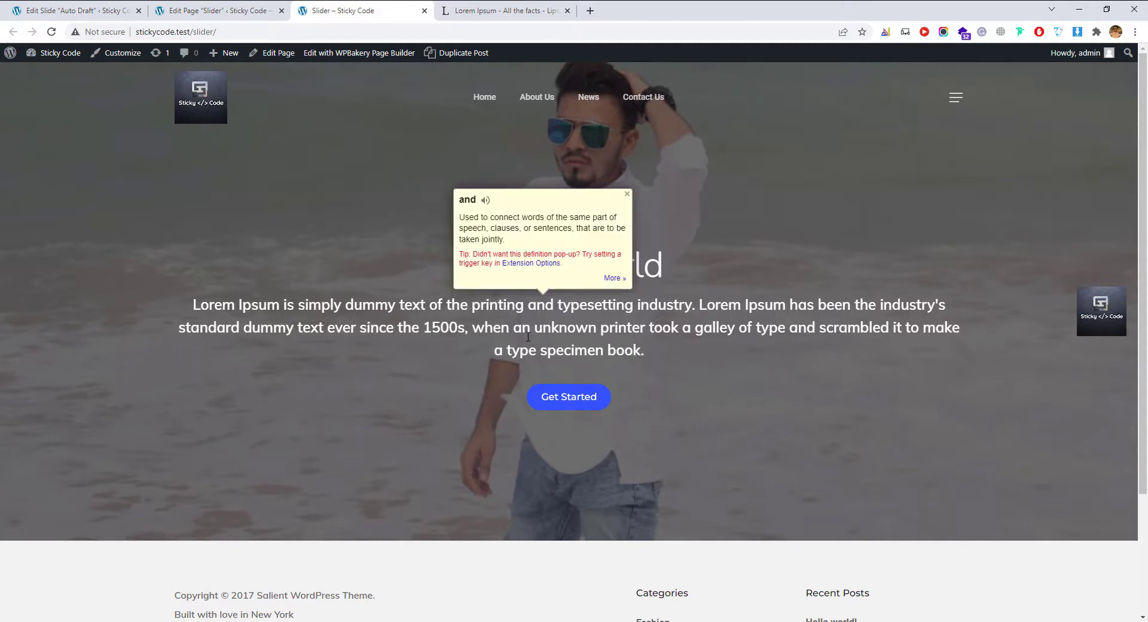
click(583, 309)
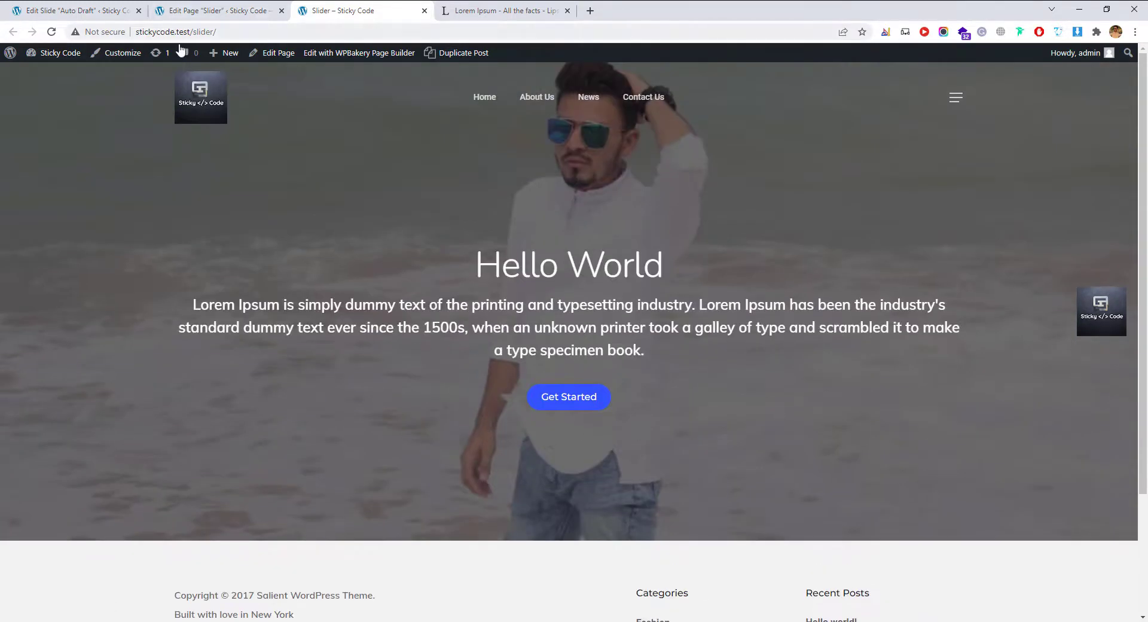
- Return to the published slide's editing page and start adding a new Nectar Slider slide
click(206, 11)
click(84, 11)
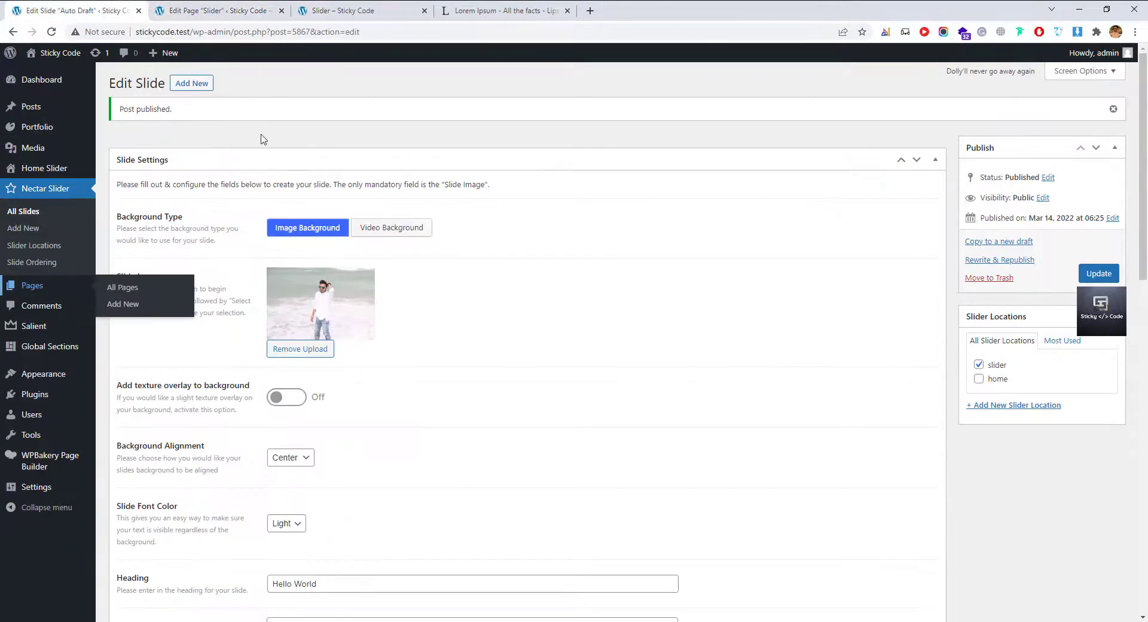
click(194, 83)
scroll(397, 461, down, 7)
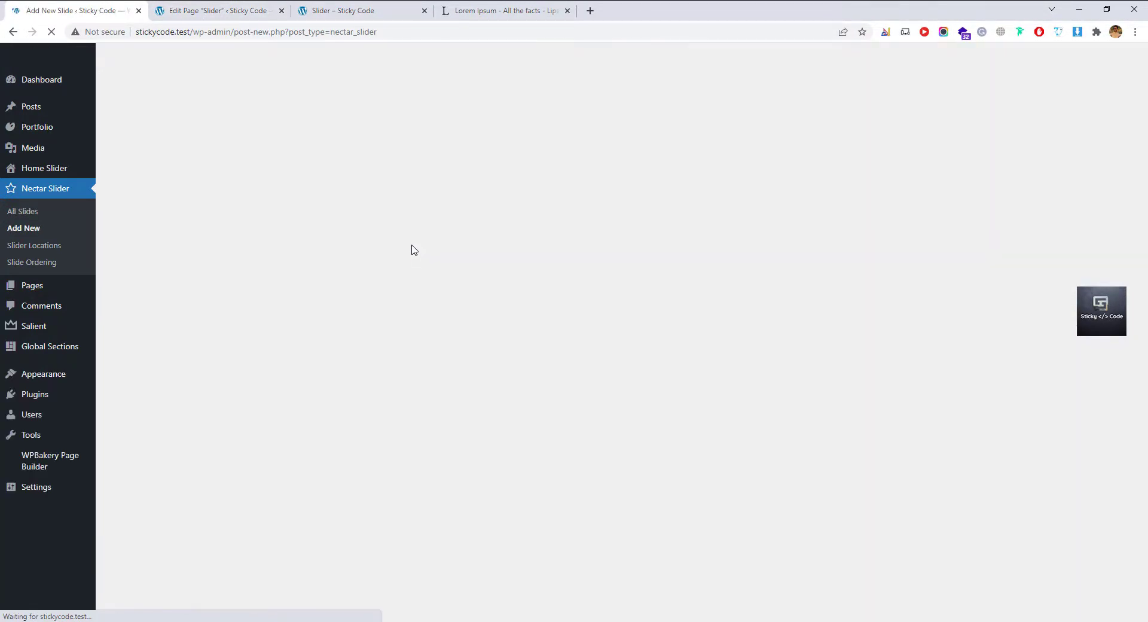
key(ctrl+a)
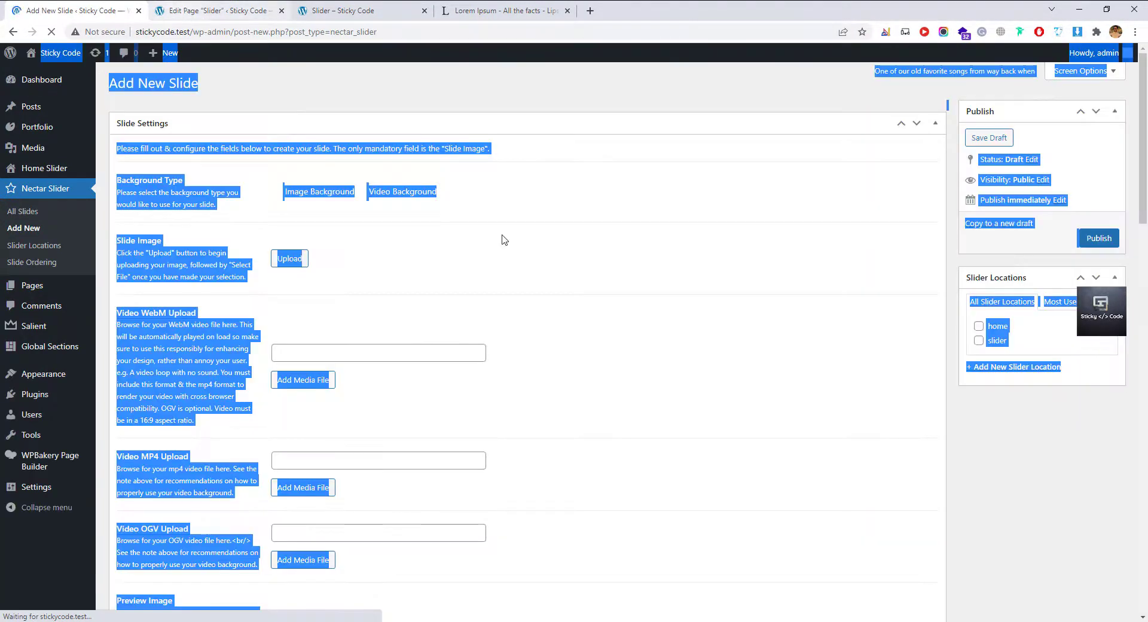
click(577, 273)
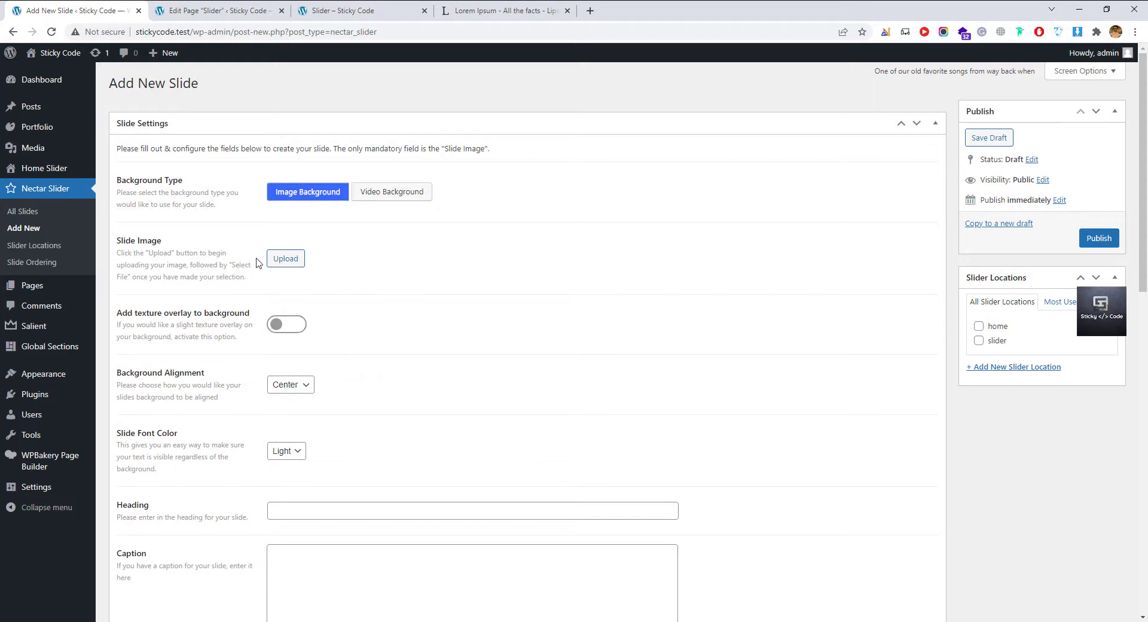
- Set the new slide's image to 6.jpg from the media library
click(284, 259)
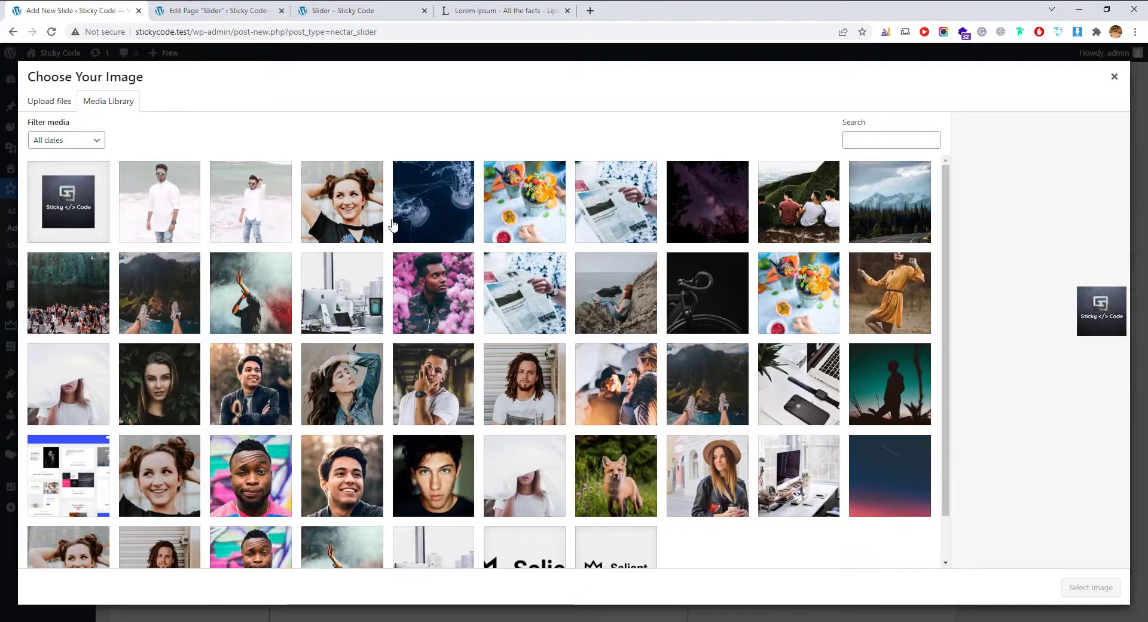
click(373, 231)
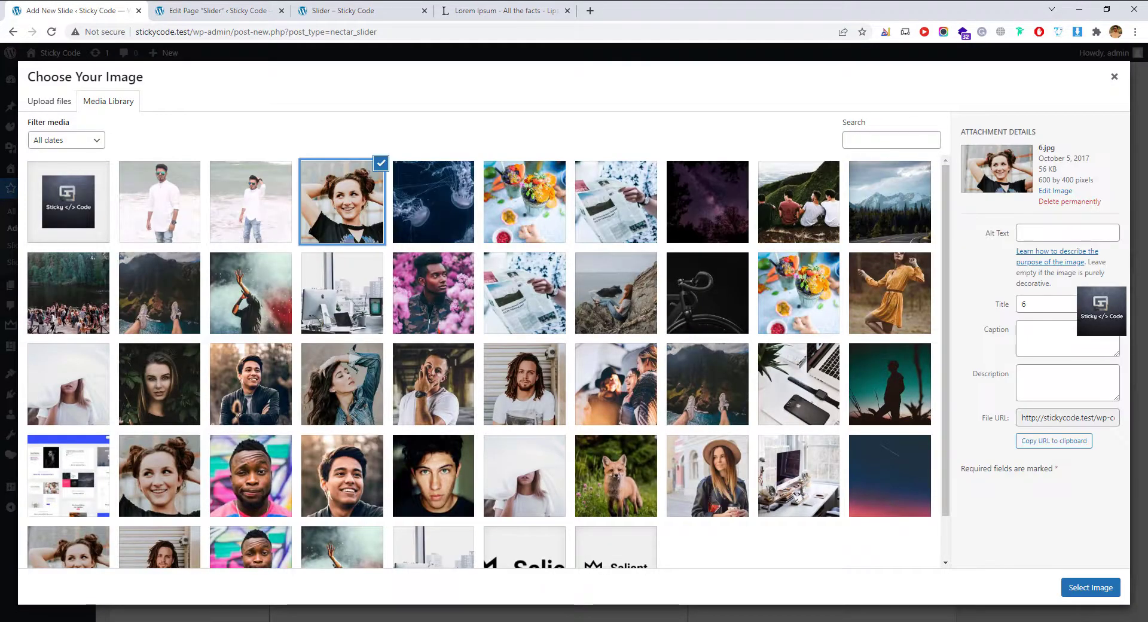
click(1090, 587)
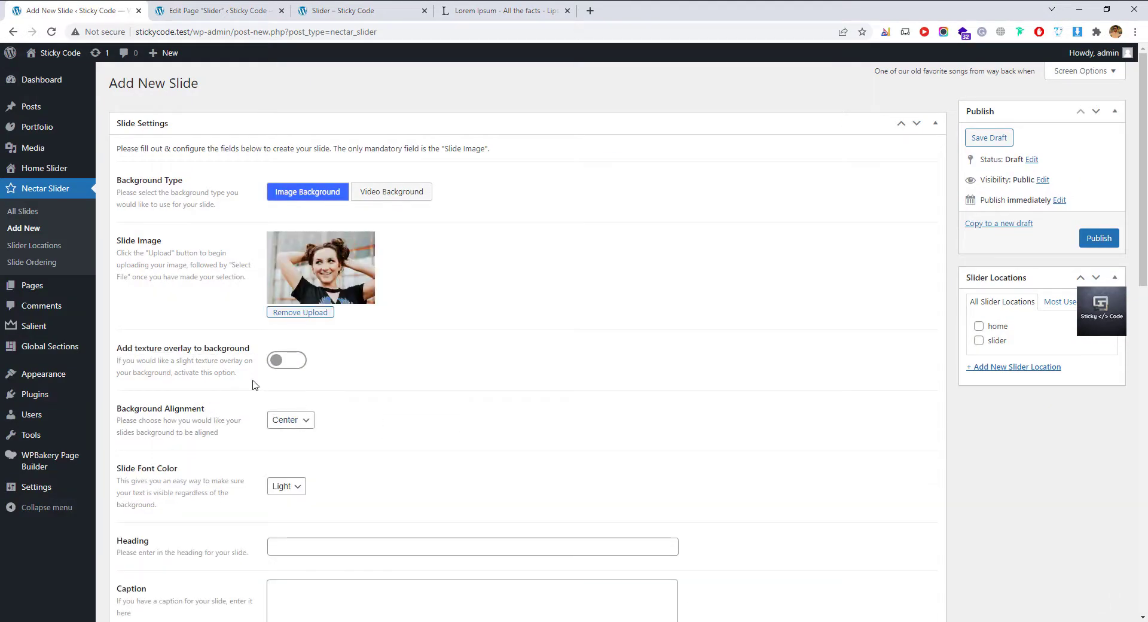
- Enter "Hello World" as the new slide's heading
scroll(302, 348, down, 2)
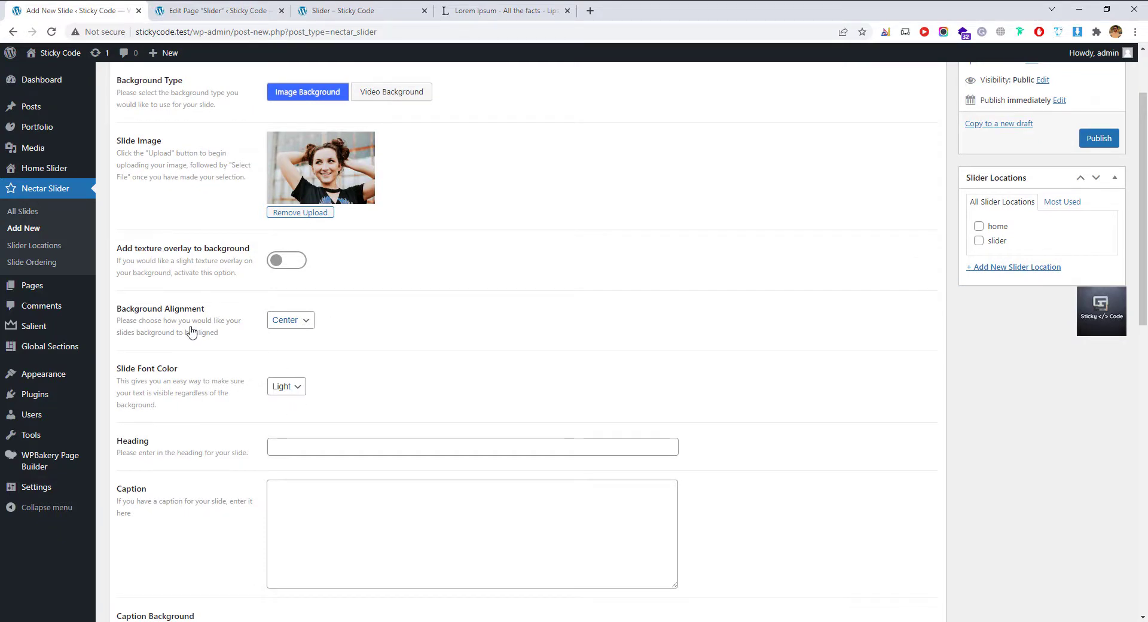
scroll(392, 414, down, 2)
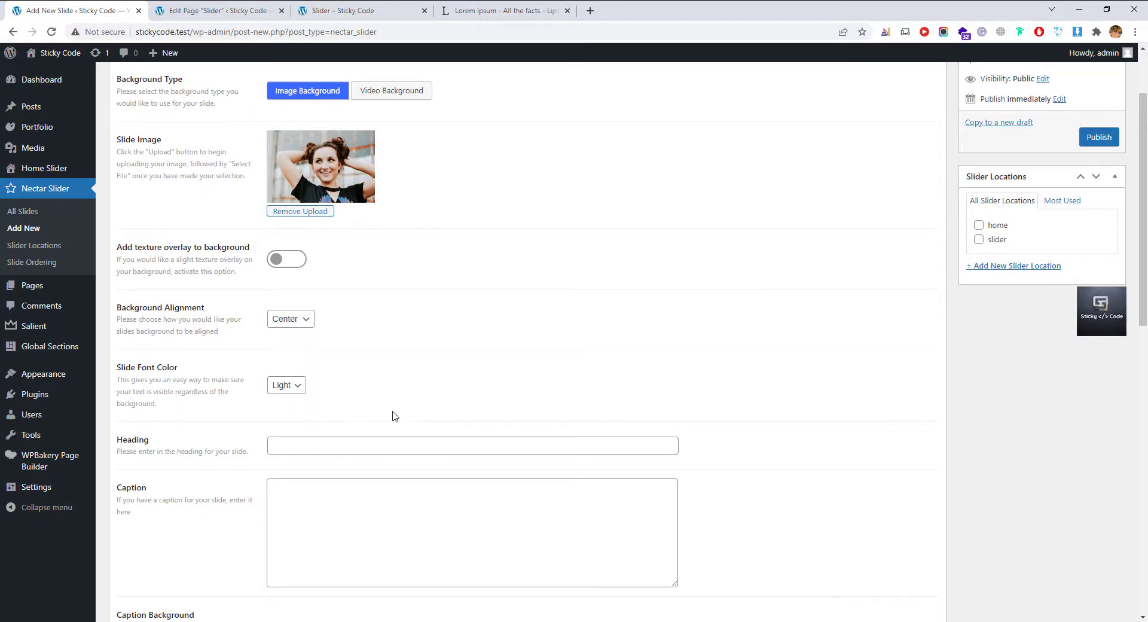
click(318, 344)
text(Hel)
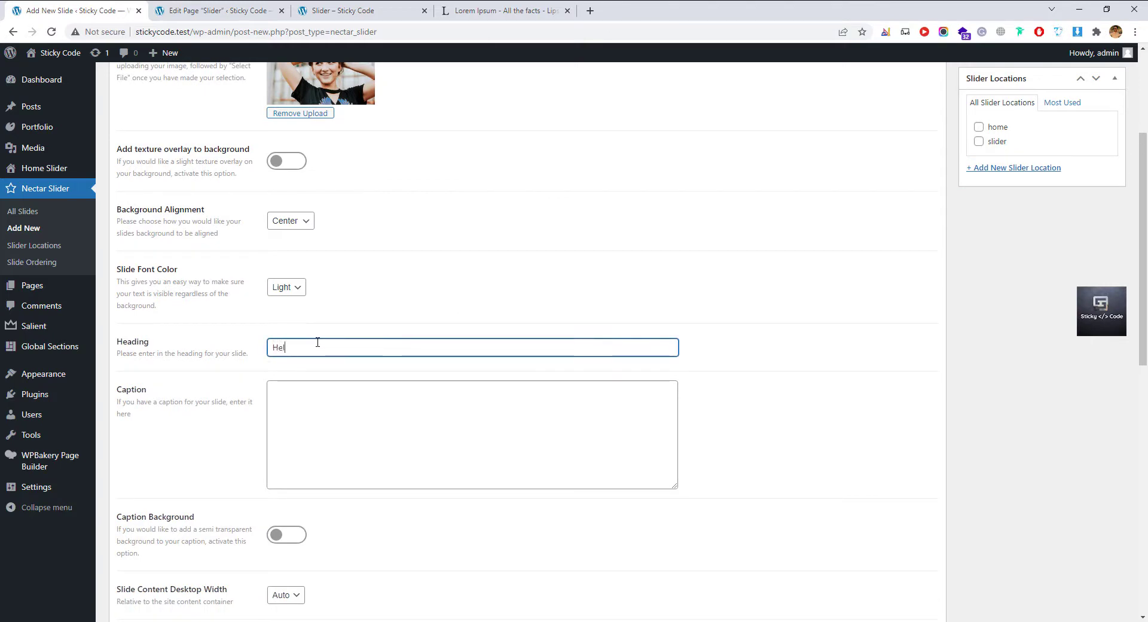
text(lo World)
key(Tab)
- Copy the "What is Lorem Ipsum?" paragraph from lipsum.com into the slide's caption
click(479, 10)
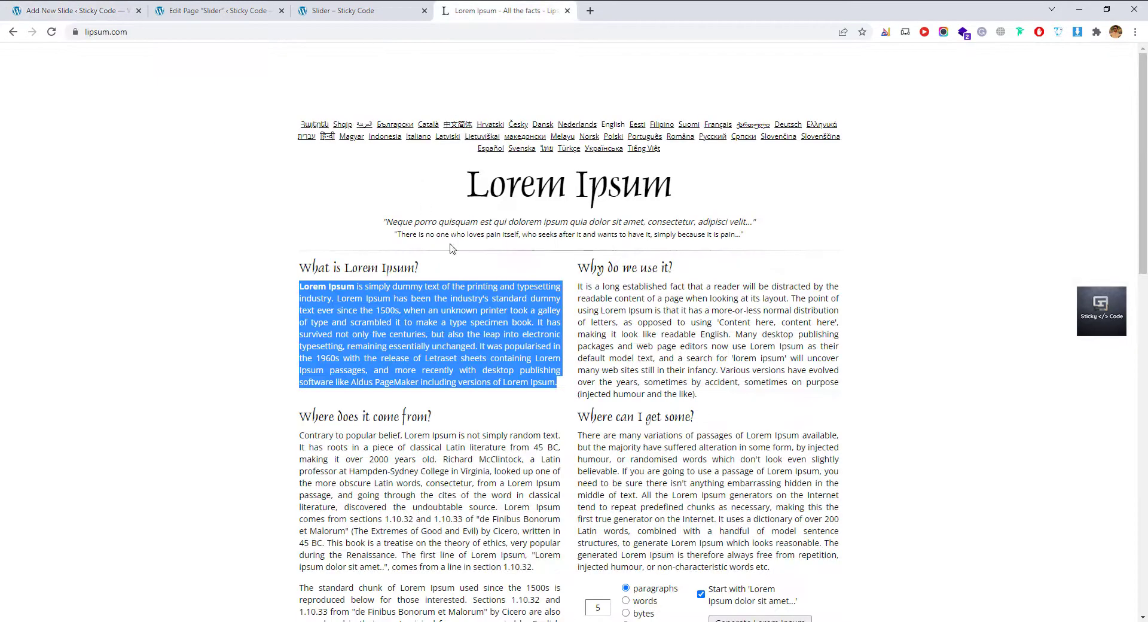
key(ctrl+c)
click(78, 10)
key(ctrl+v)
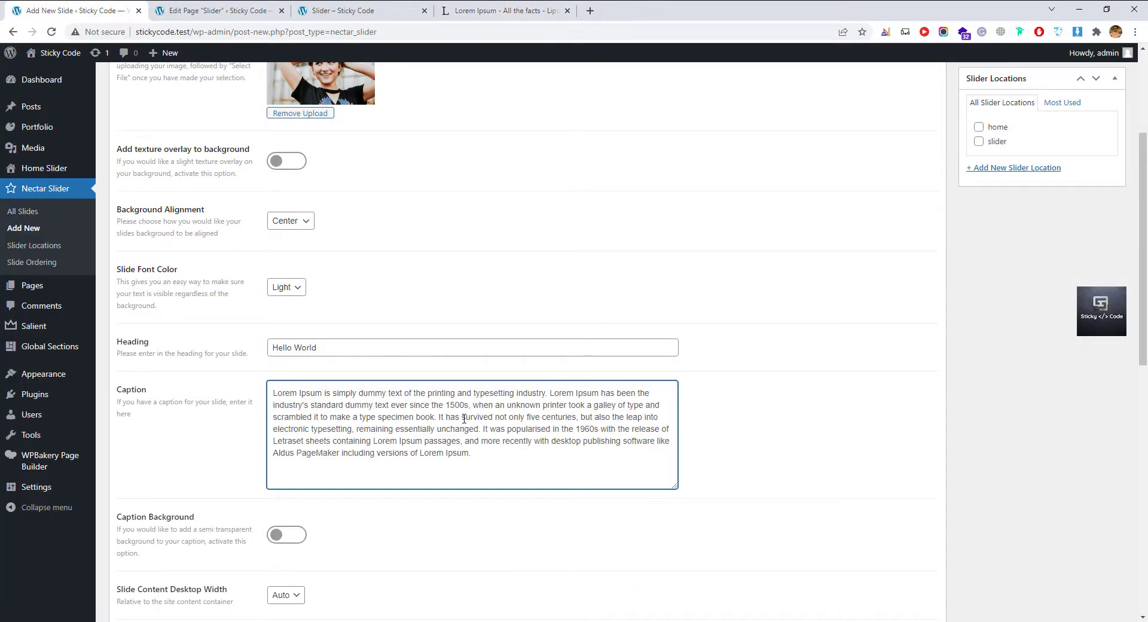
- Shorten the slide's caption so that it ends with "Letraset sheets containing Lorem Ipsum passages."
drag(465, 441, 574, 489)
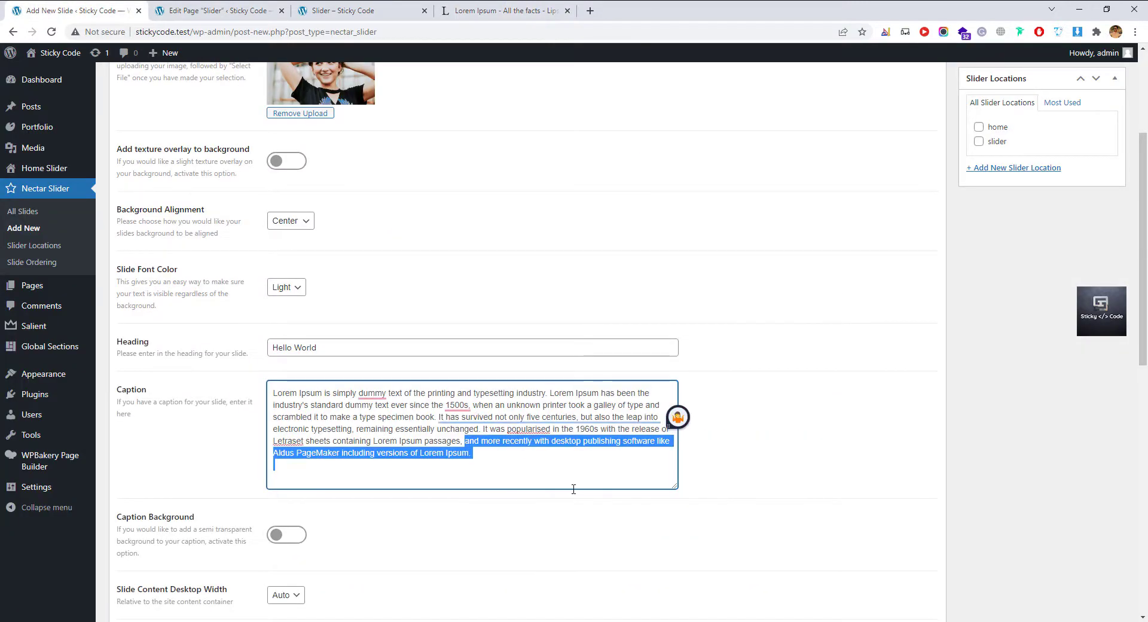
key(BackSpace)
key(BackSpace)
key(BackSpace)
text(.)
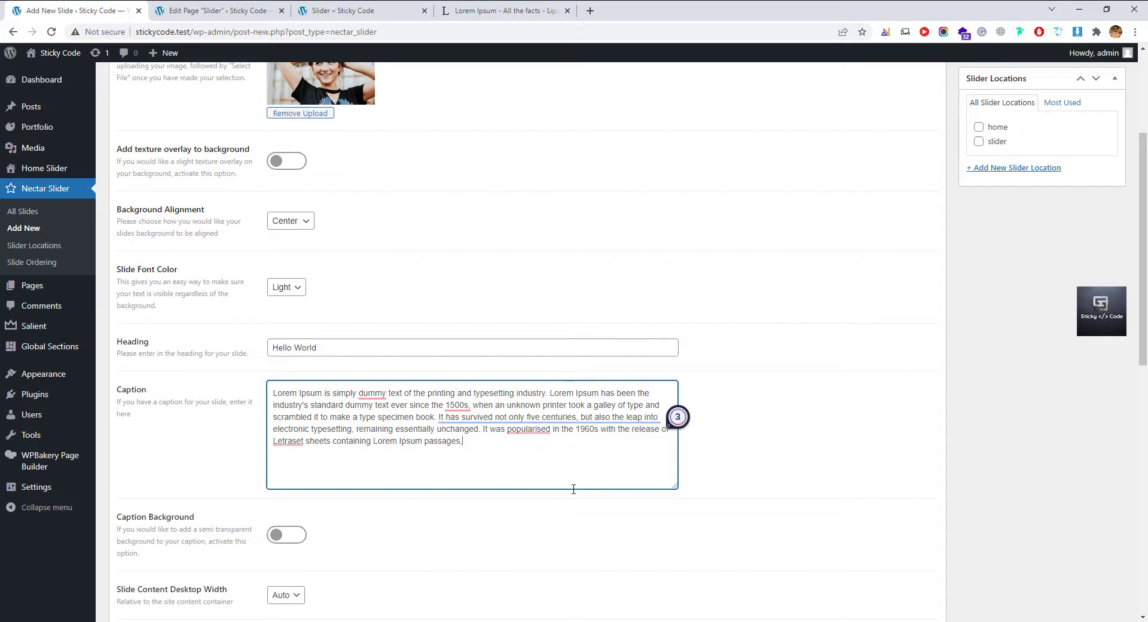
scroll(571, 489, down, 3)
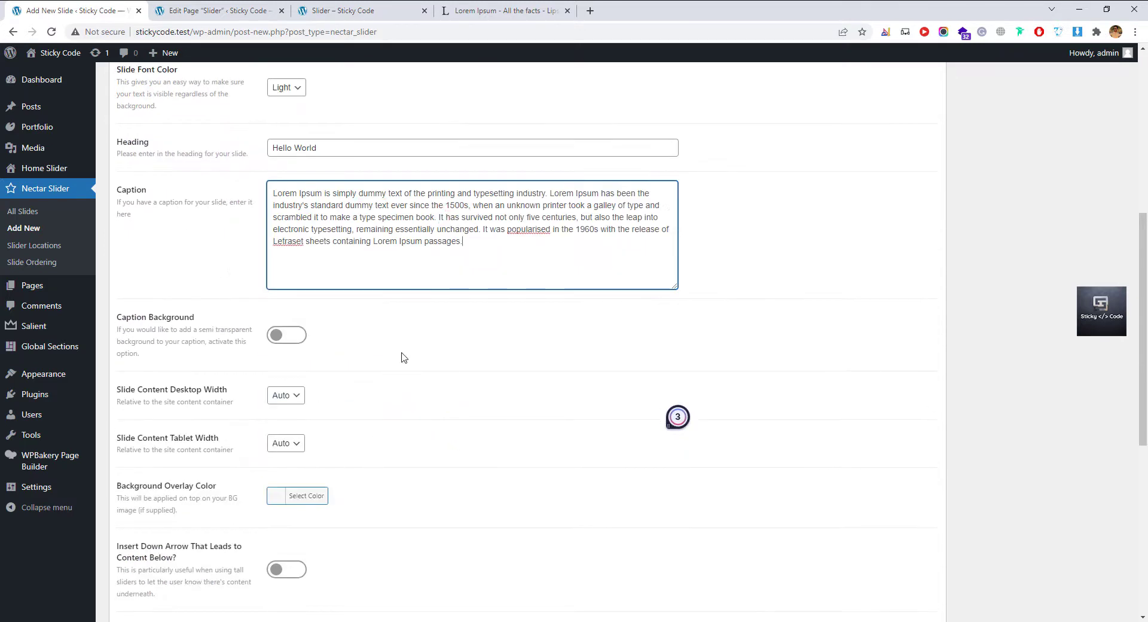
click(401, 356)
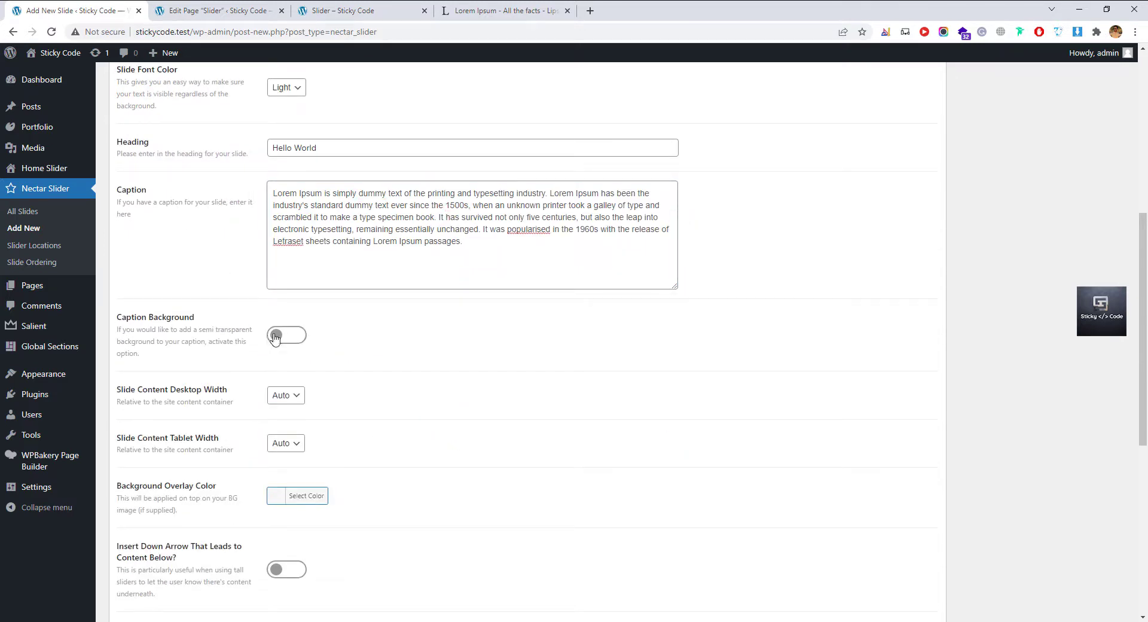
- Set the slide's background overlay color to black
scroll(441, 530, down, 2)
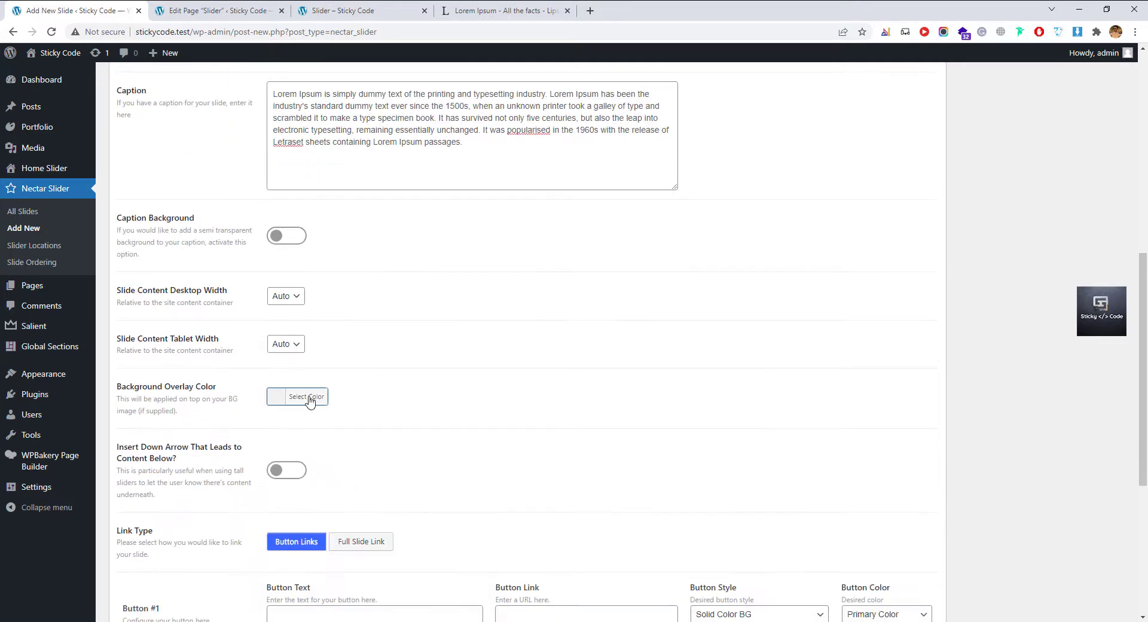
click(308, 397)
click(348, 545)
click(491, 499)
- Give the slide's Button #1 the text "Learn More" and the link "#"
scroll(289, 478, down, 2)
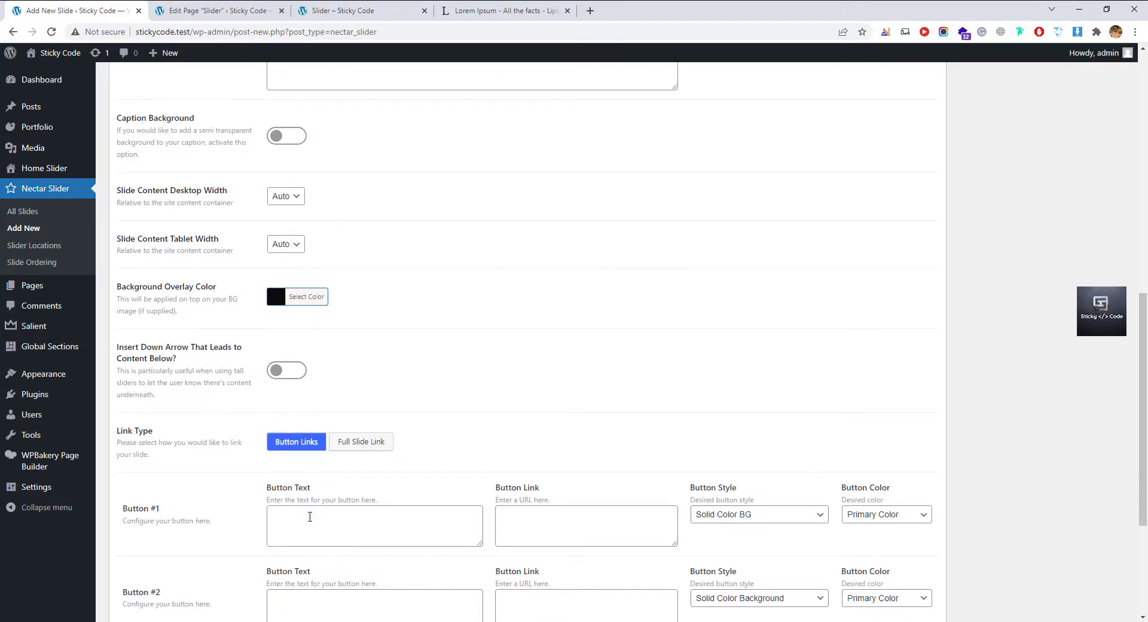
click(310, 517)
text(Lera)
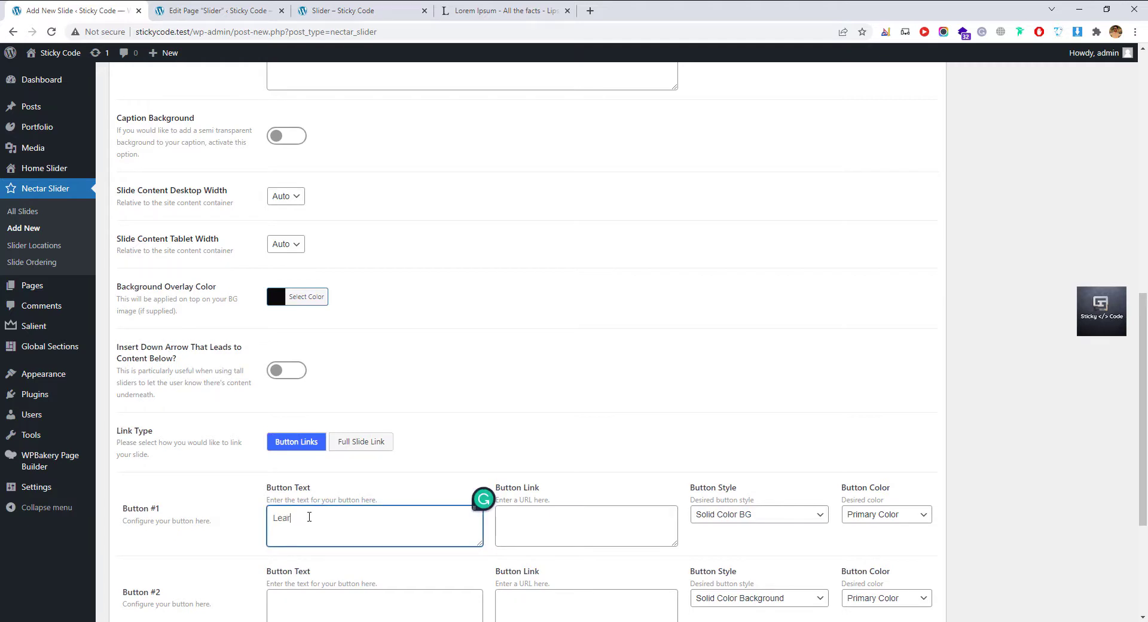
text(n More)
key(Tab)
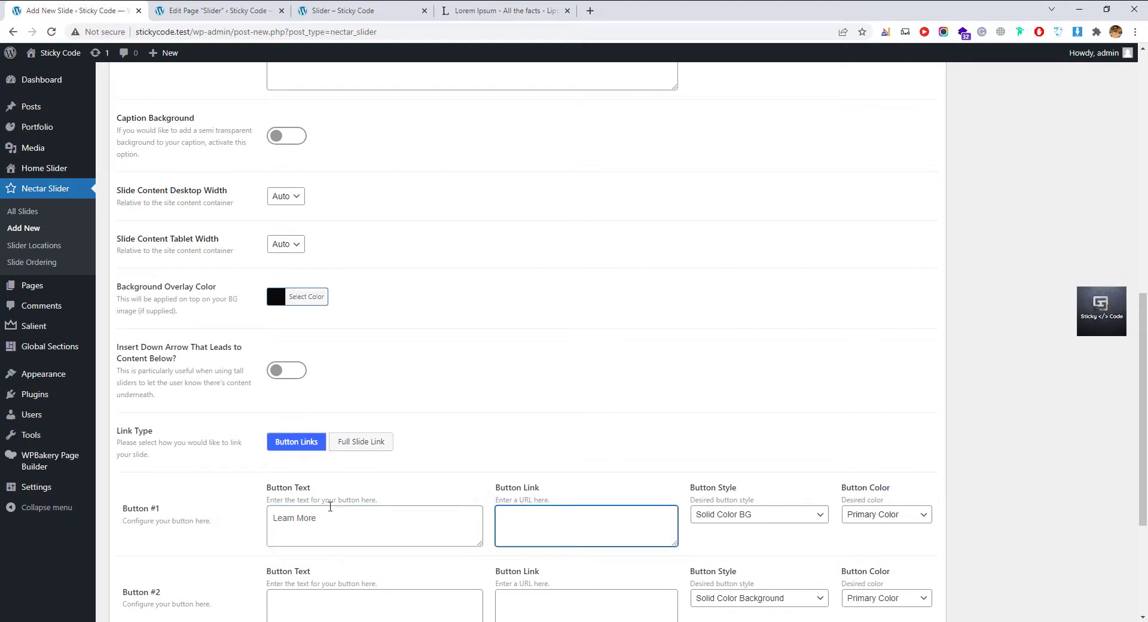
text(#)
scroll(619, 426, down, 3)
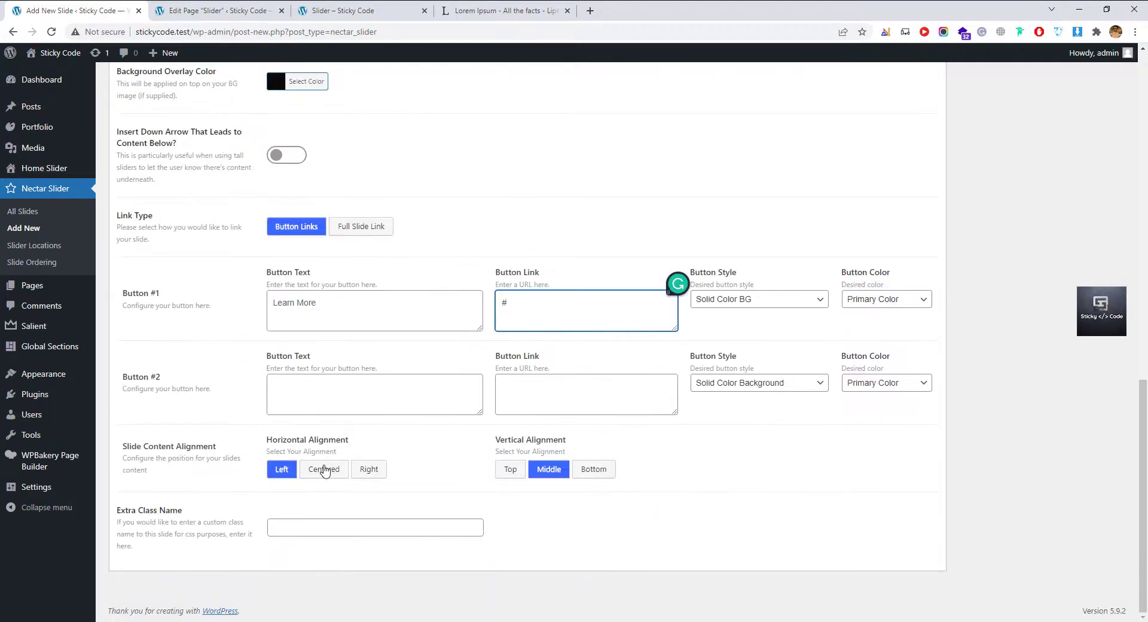
- Center the slide's content horizontally and publish the slide in the "slider" location
click(325, 470)
scroll(1113, 439, up, 10)
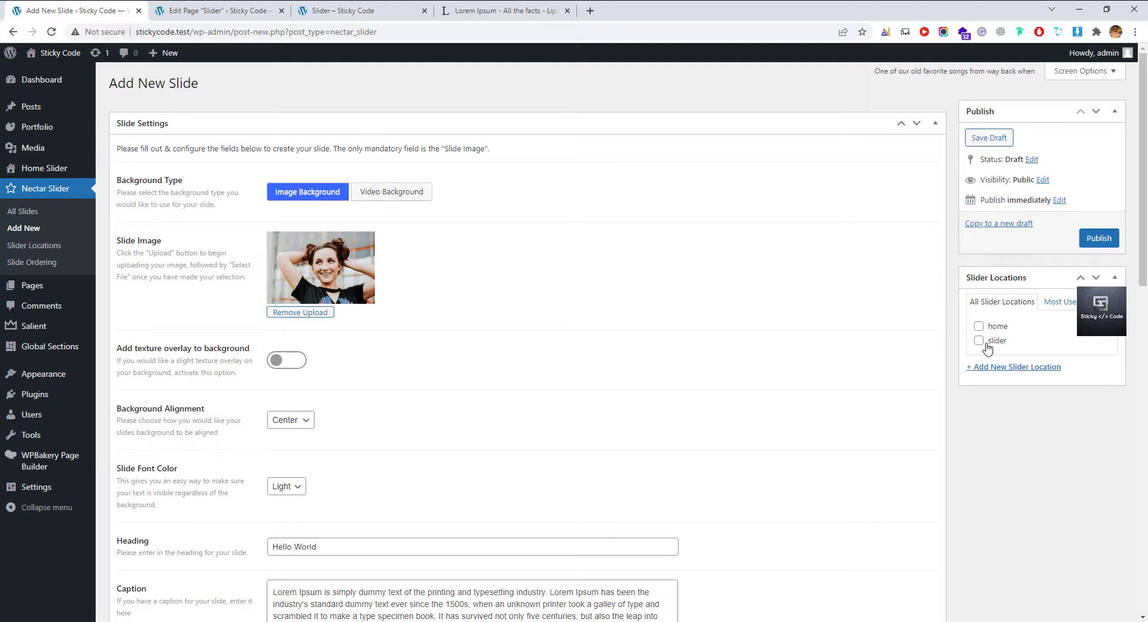
click(987, 345)
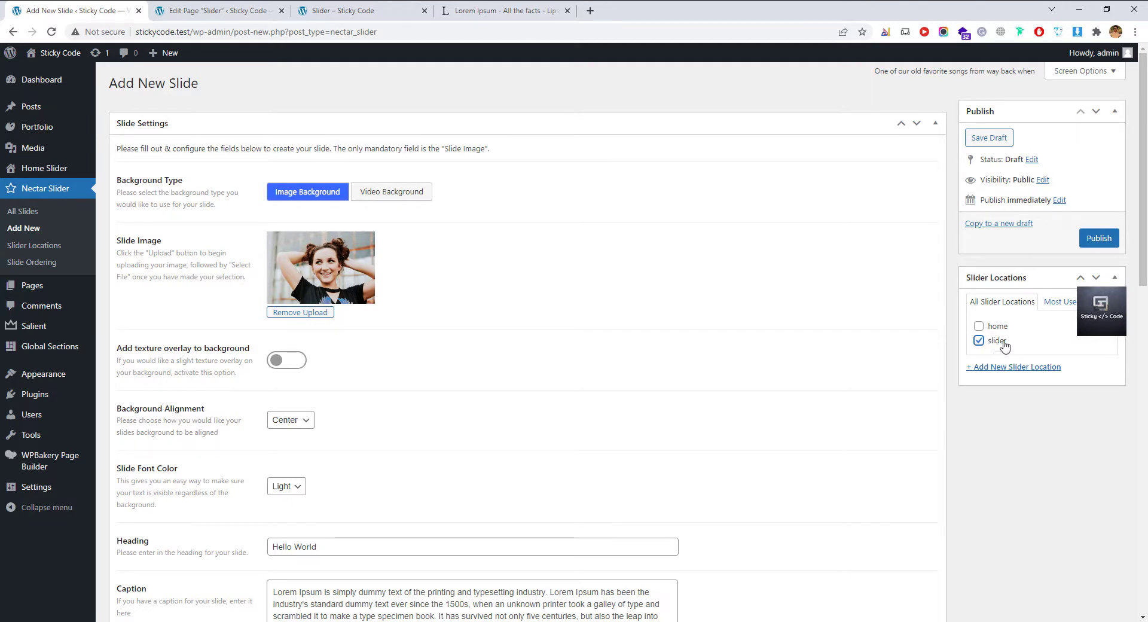
click(1098, 239)
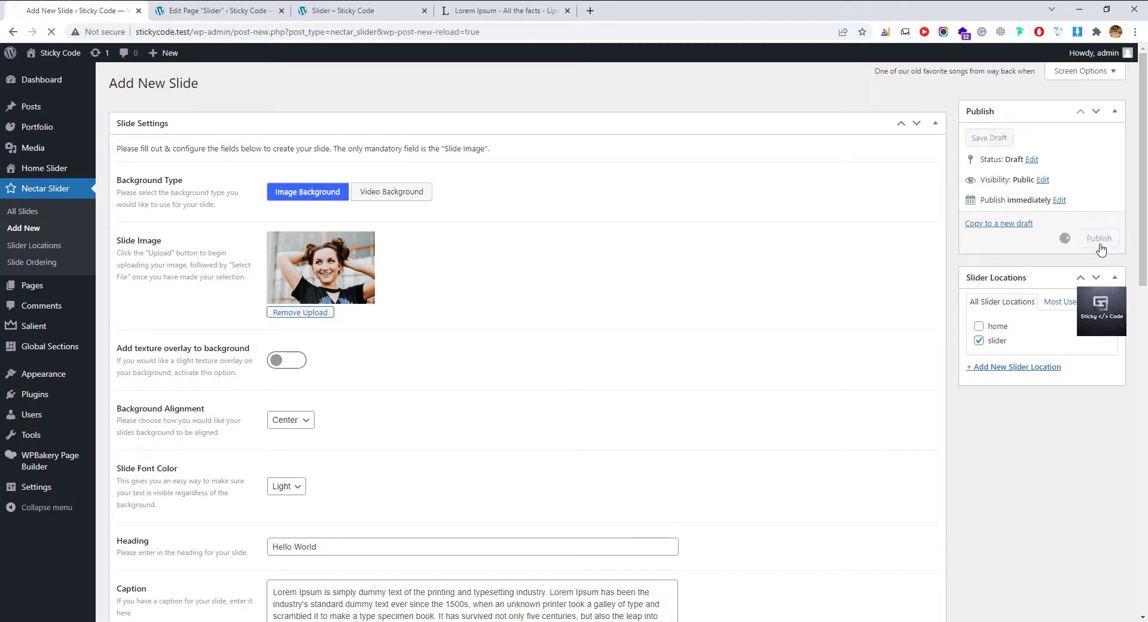
- Reload the live Slider page to check for the new slide, and check the slide's publish status in its editor
click(360, 13)
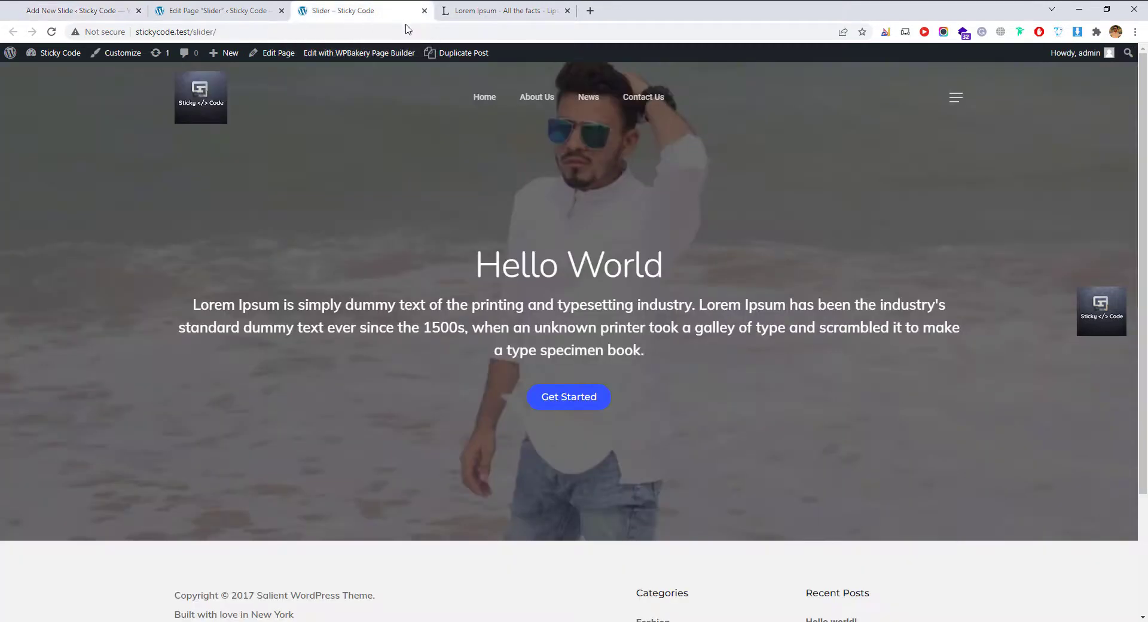
key(F5)
scroll(599, 482, down, 2)
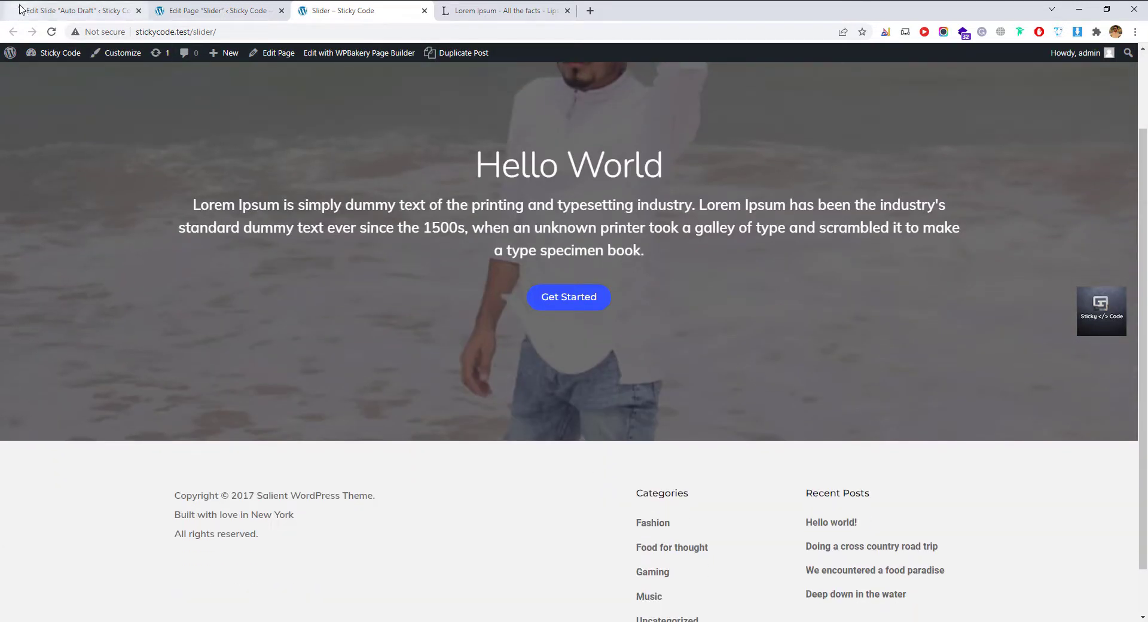
click(42, 13)
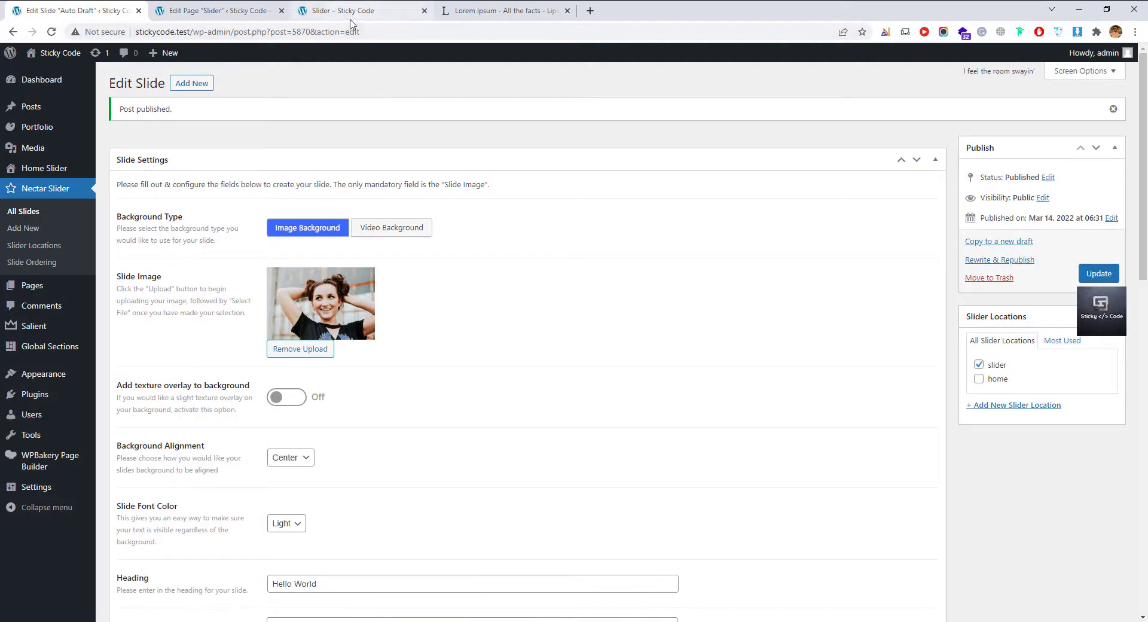
click(351, 13)
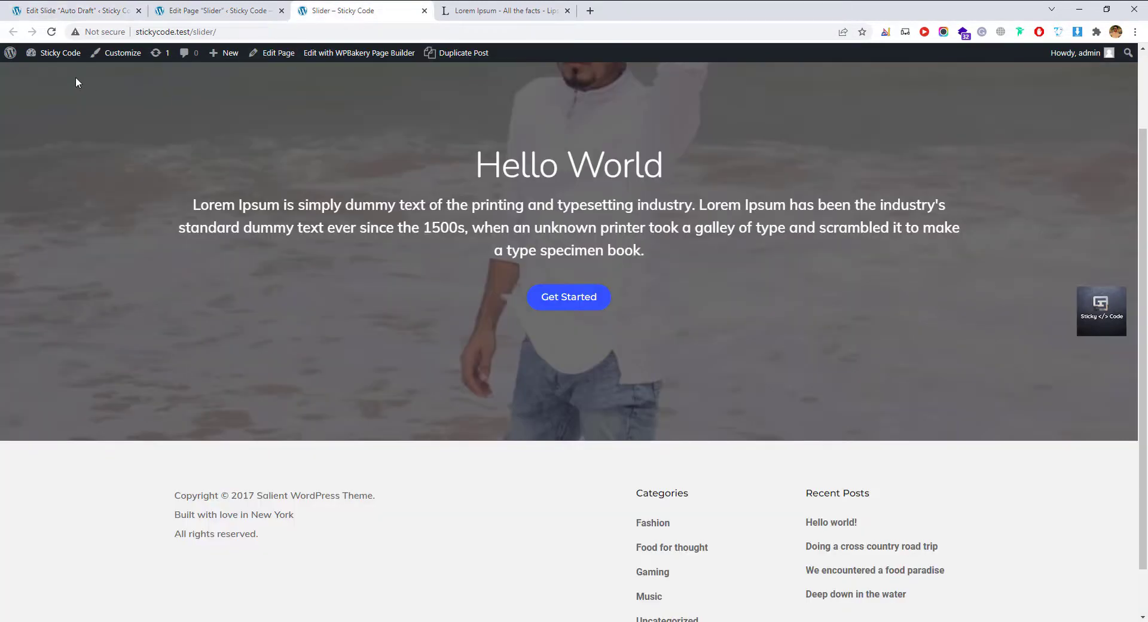